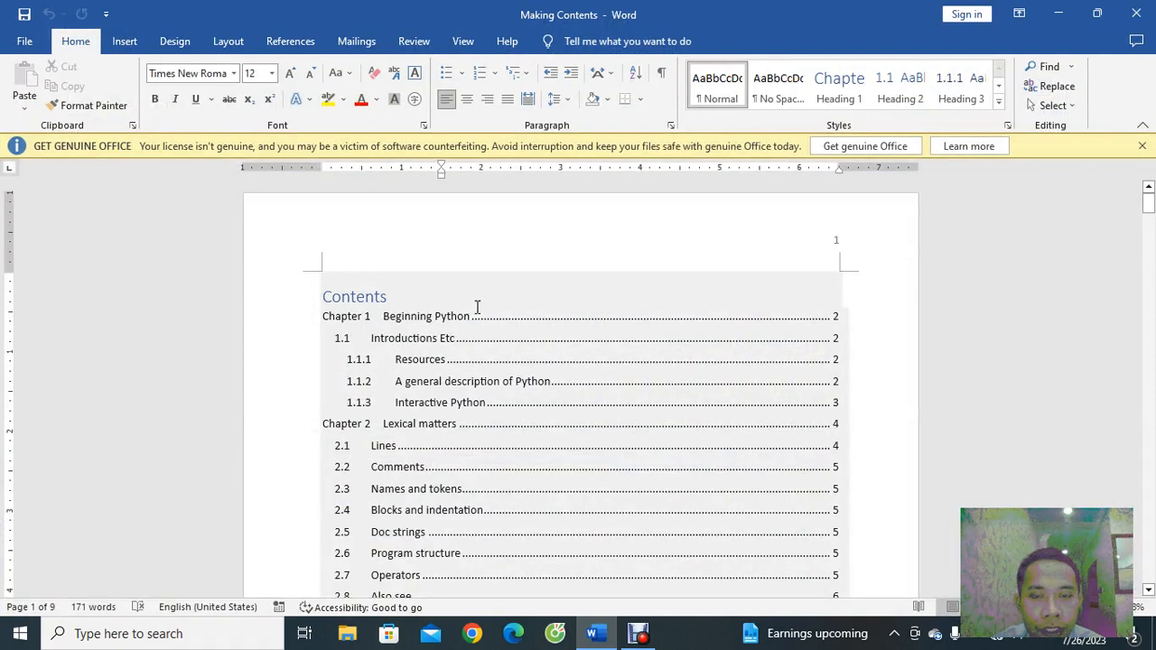
- Remove the indent from the empty first line of page 2 and dismiss the licence notice bar
{"action": "scroll", "coordinate": [537, 310], "scroll_direction": "down", "scroll_amount": 3}
{"action": "scroll", "coordinate": [536, 310], "scroll_direction": "down", "scroll_amount": 10}
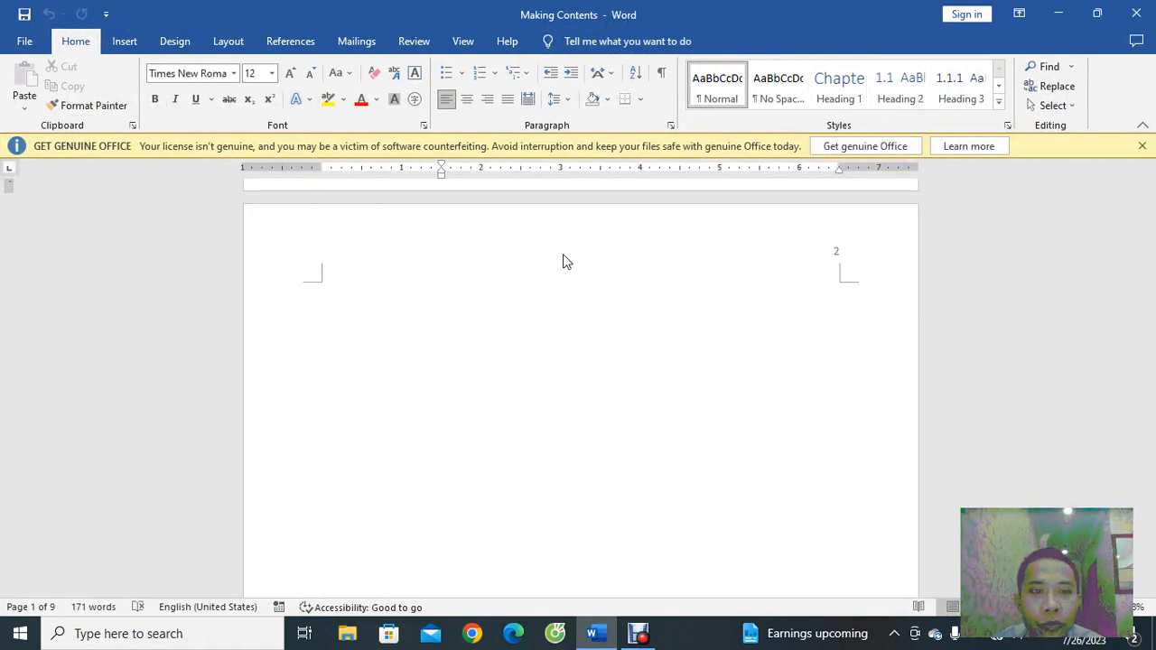
{"action": "left_click", "coordinate": [354, 329]}
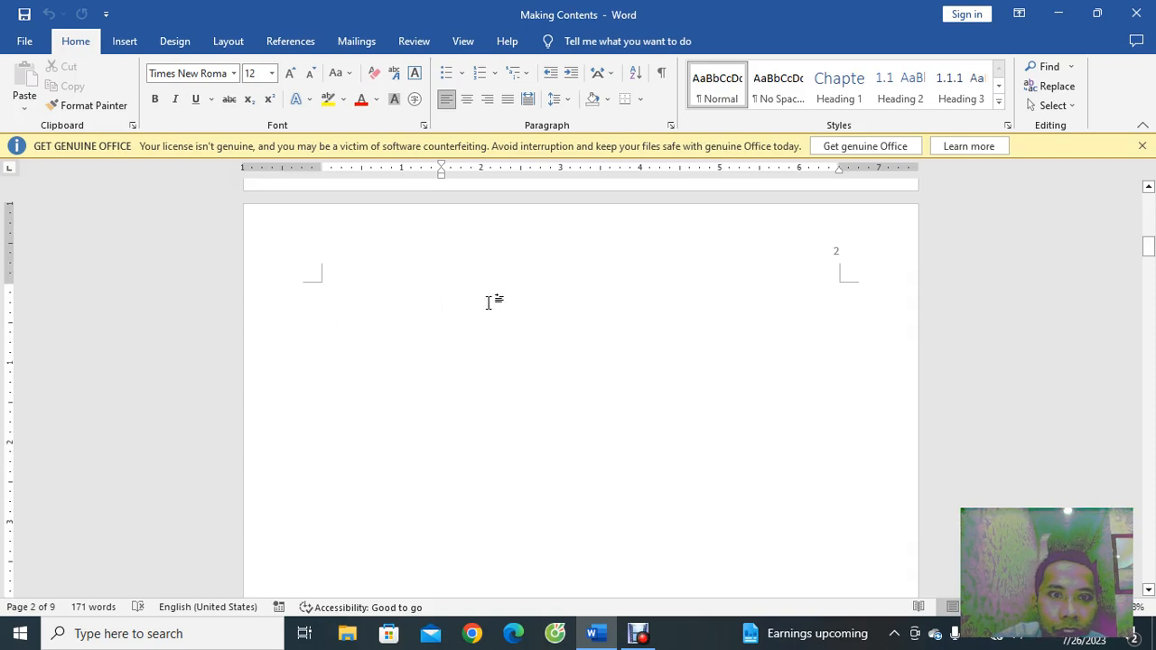
{"action": "key", "text": "BackSpace"}
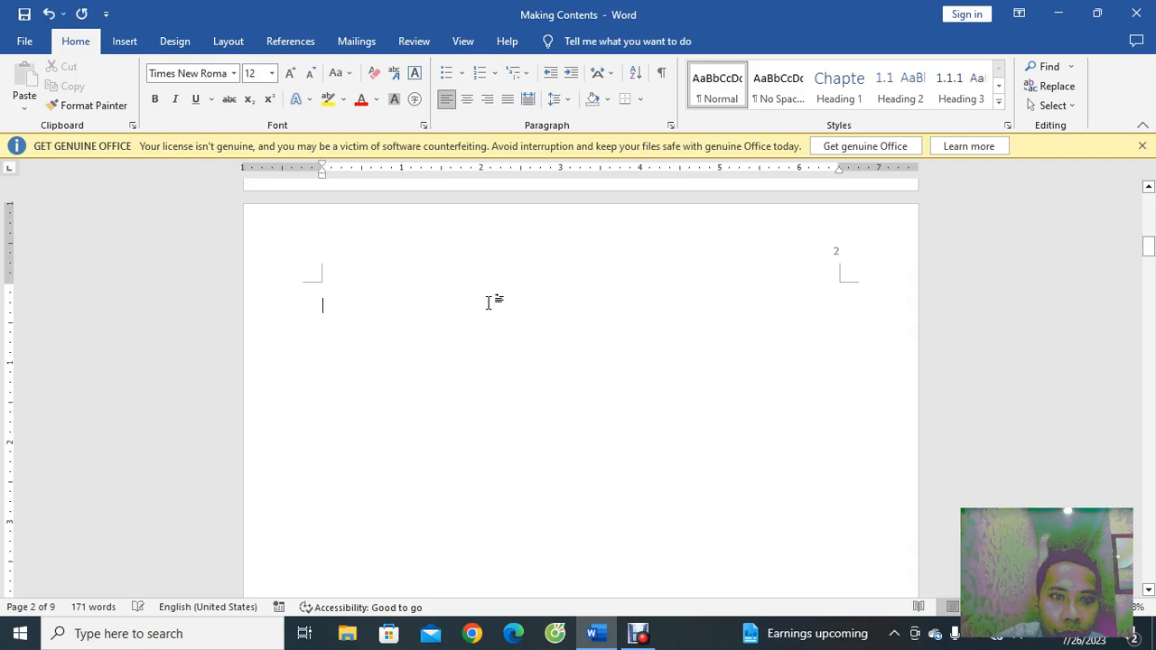
{"action": "left_click", "coordinate": [1141, 145]}
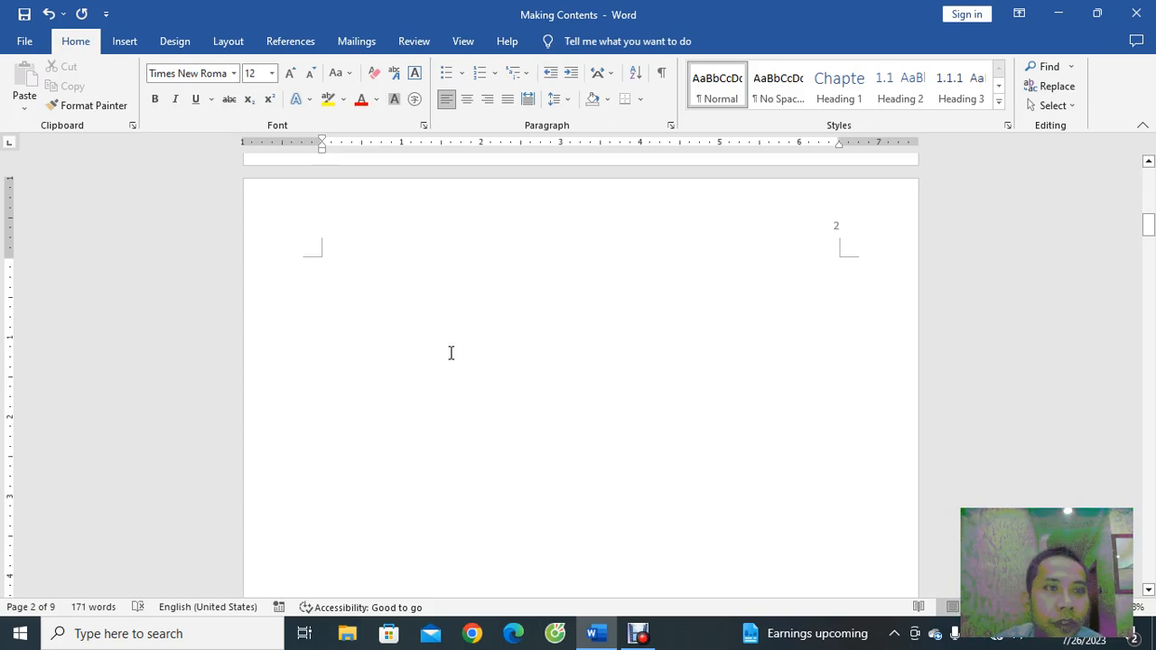
{"action": "left_click", "coordinate": [290, 41]}
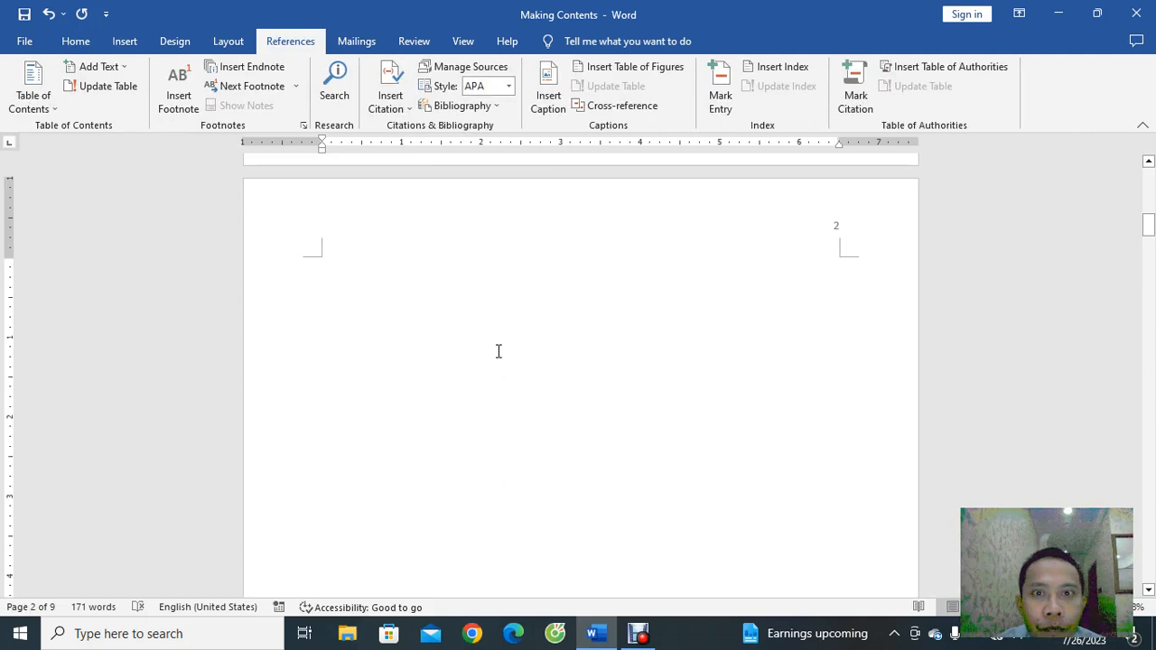
{"action": "left_click", "coordinate": [74, 41]}
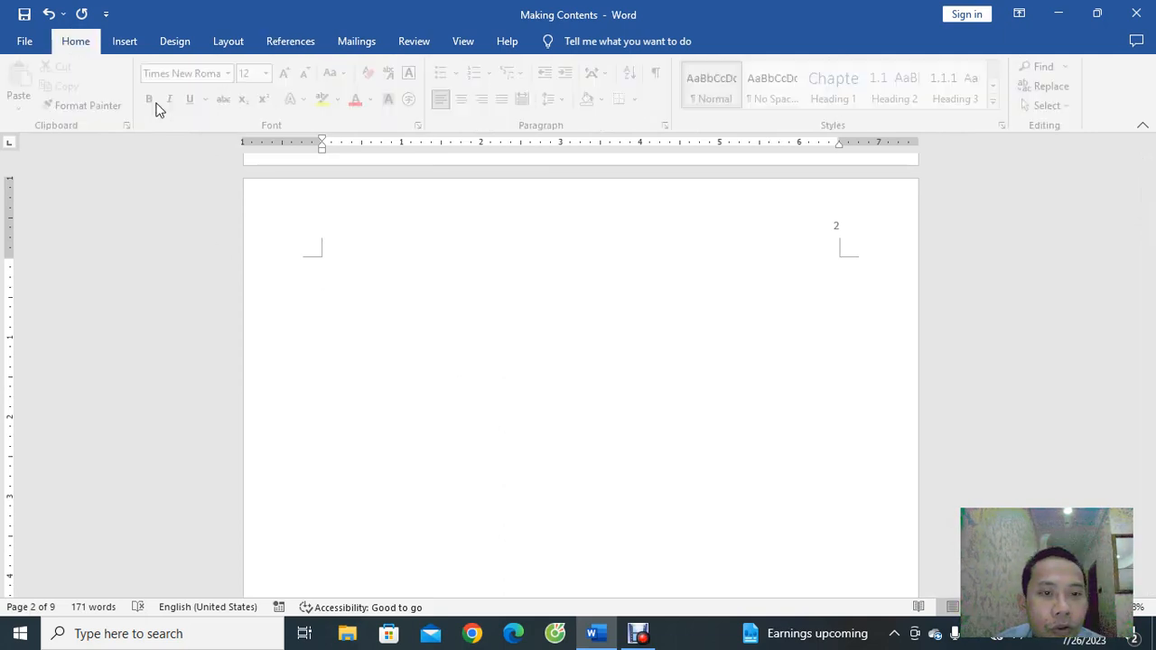
{"action": "scroll", "coordinate": [367, 351], "scroll_direction": "down", "scroll_amount": 1}
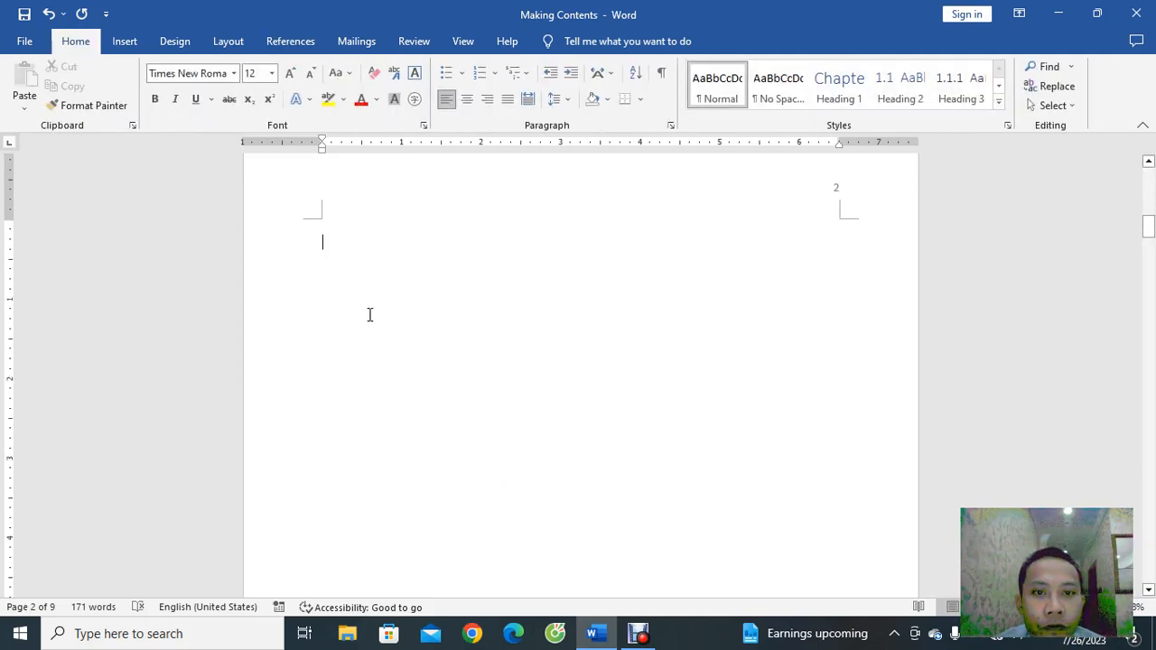
{"action": "scroll", "coordinate": [370, 314], "scroll_direction": "up", "scroll_amount": 10}
{"action": "scroll", "coordinate": [409, 406], "scroll_direction": "down", "scroll_amount": 10}
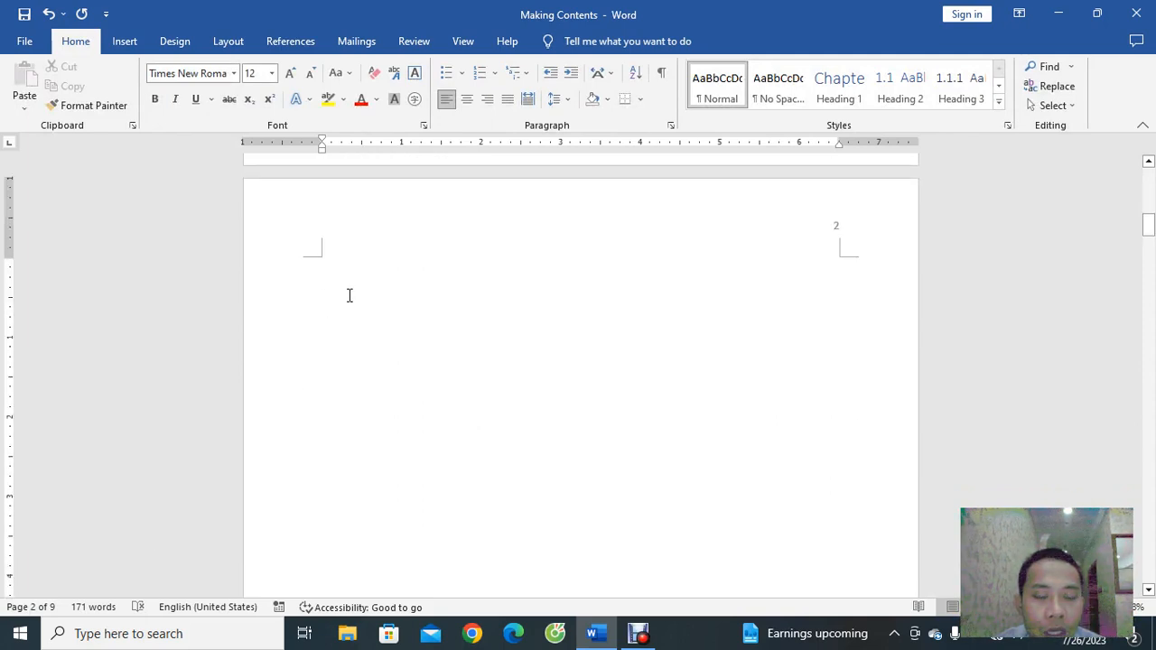
- Insert blank lines above the "Chapter 1 Beginning Python" heading until it moves onto page 3
{"action": "scroll", "coordinate": [343, 386], "scroll_direction": "down", "scroll_amount": 10}
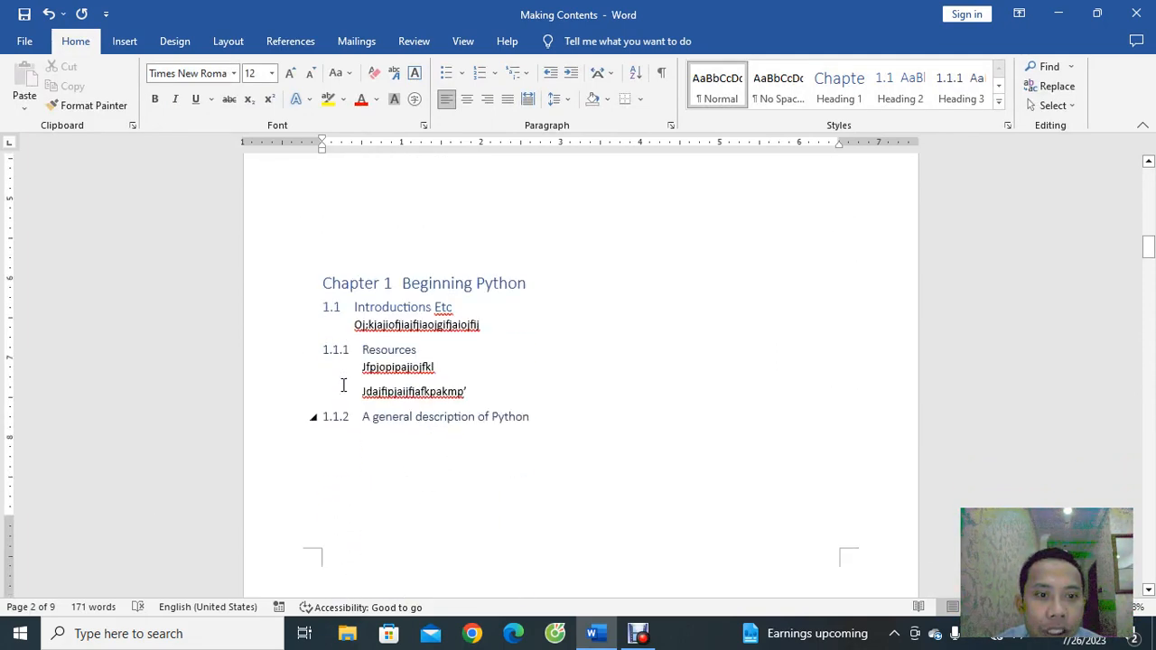
{"action": "scroll", "coordinate": [343, 385], "scroll_direction": "up", "scroll_amount": 6}
{"action": "left_click", "coordinate": [359, 283]}
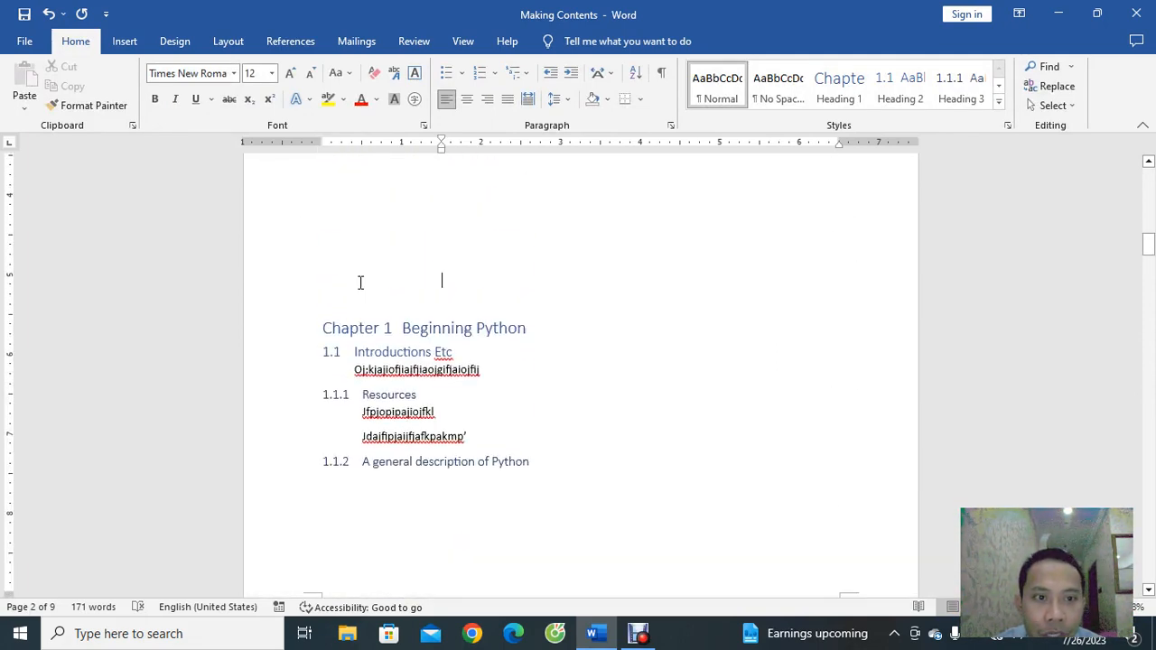
{"action": "key", "text": "Return"}
{"action": "key", "text": "Return"}
{"action": "key", "text": "Return"}
{"action": "key", "text": "Return"}
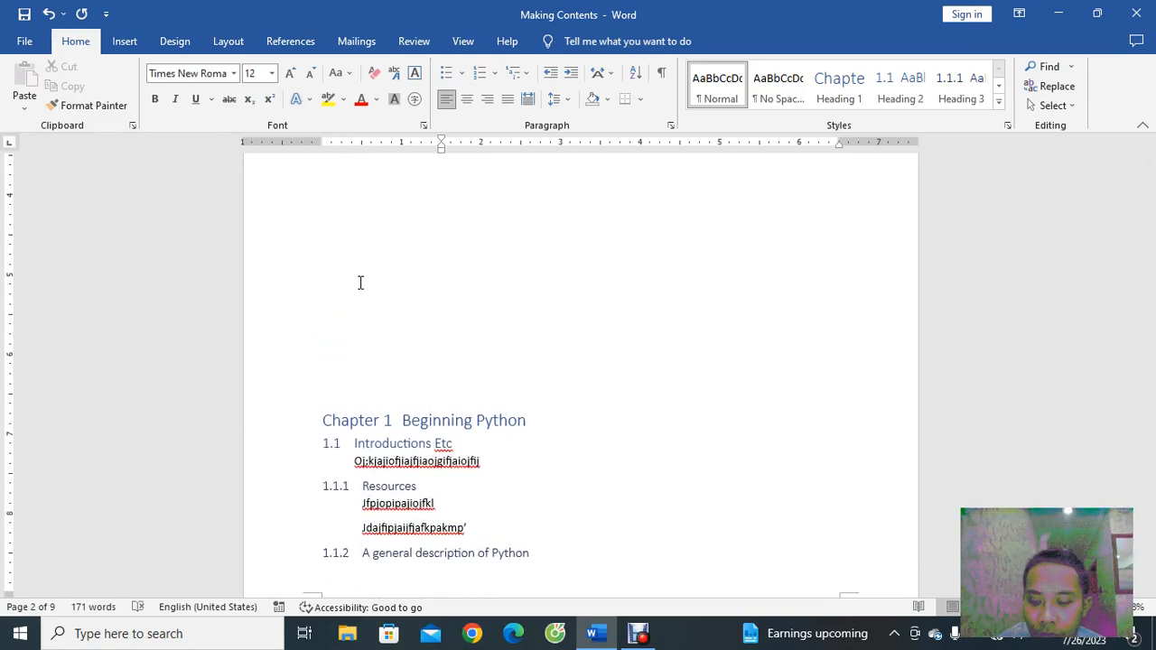
{"action": "key", "text": "Return"}
{"action": "key", "text": "Return"}
{"action": "key", "text": "Return"}
{"action": "key", "text": "Return"}
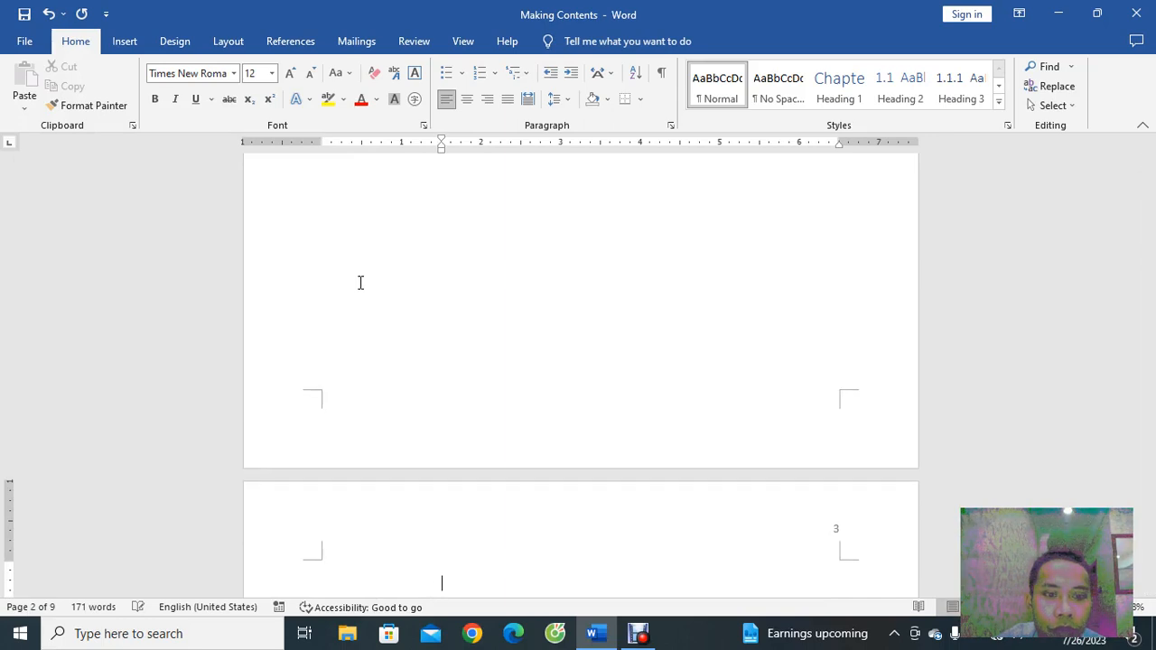
- Delete the surplus blank lines above the Chapter 1 heading so it starts directly at the beginning of page 3
{"action": "scroll", "coordinate": [360, 283], "scroll_direction": "down", "scroll_amount": 4}
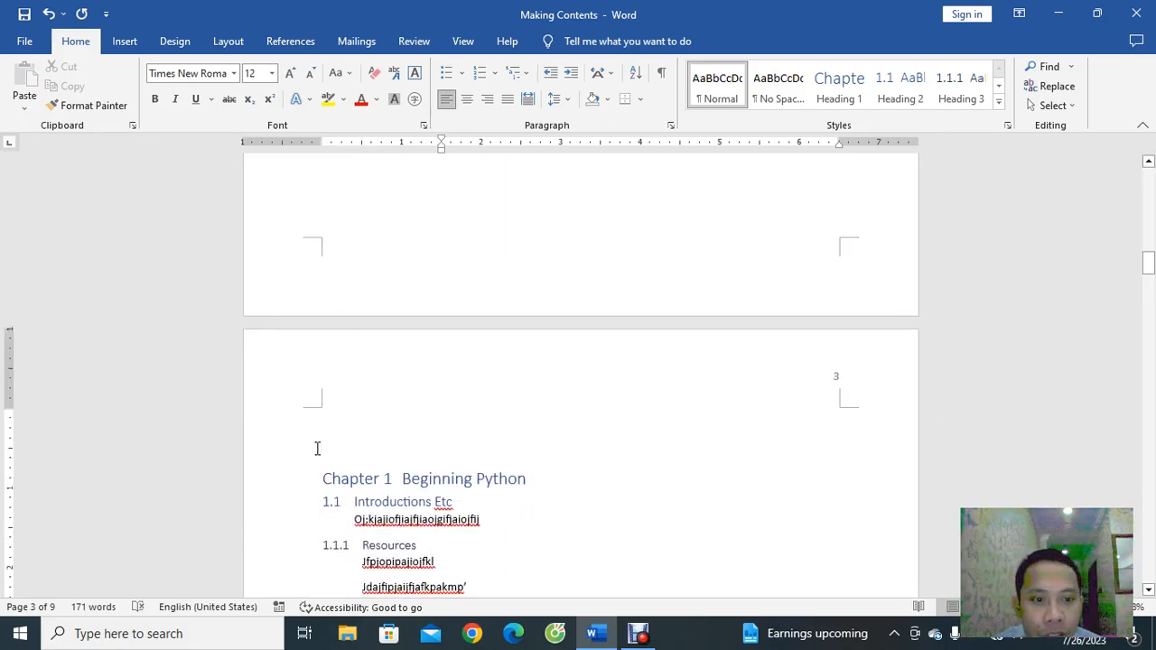
{"action": "key", "text": "BackSpace"}
{"action": "key", "text": "BackSpace"}
{"action": "key", "text": "BackSpace"}
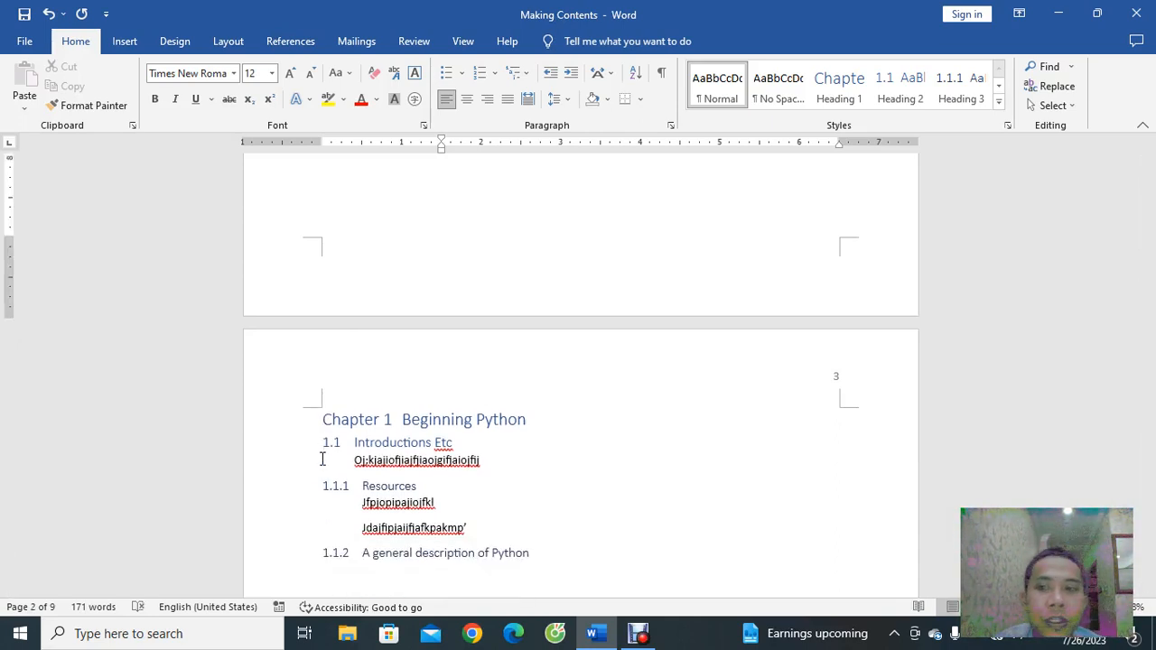
{"action": "scroll", "coordinate": [322, 460], "scroll_direction": "up", "scroll_amount": 3}
{"action": "scroll", "coordinate": [335, 464], "scroll_direction": "down", "scroll_amount": 2}
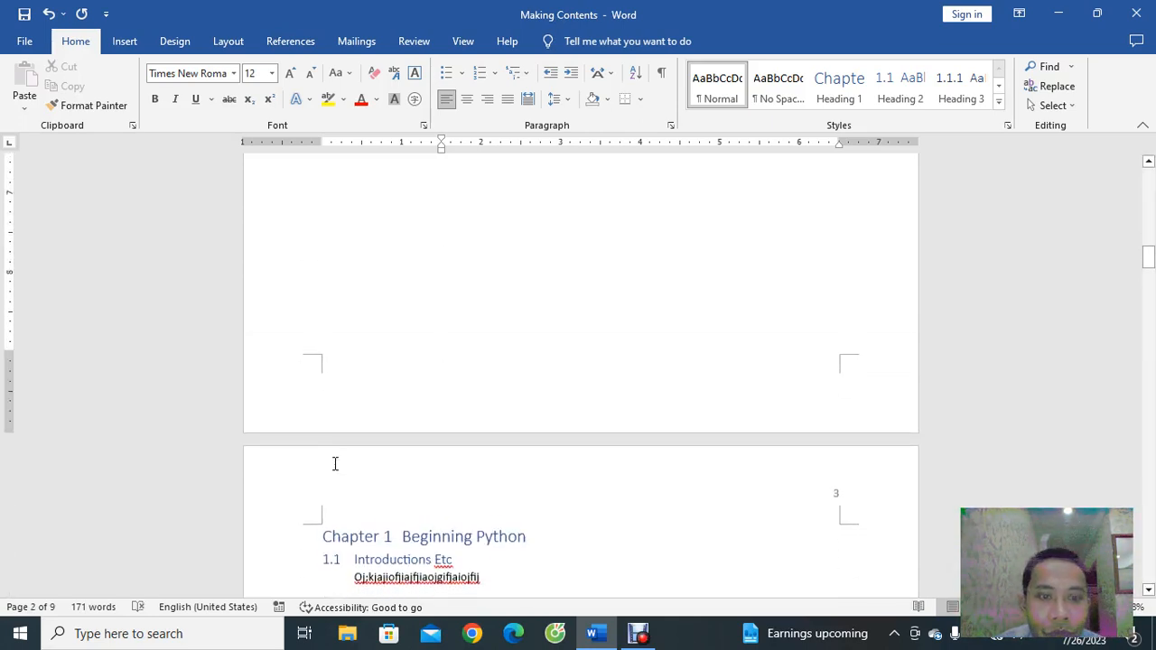
{"action": "scroll", "coordinate": [392, 290], "scroll_direction": "up", "scroll_amount": 4}
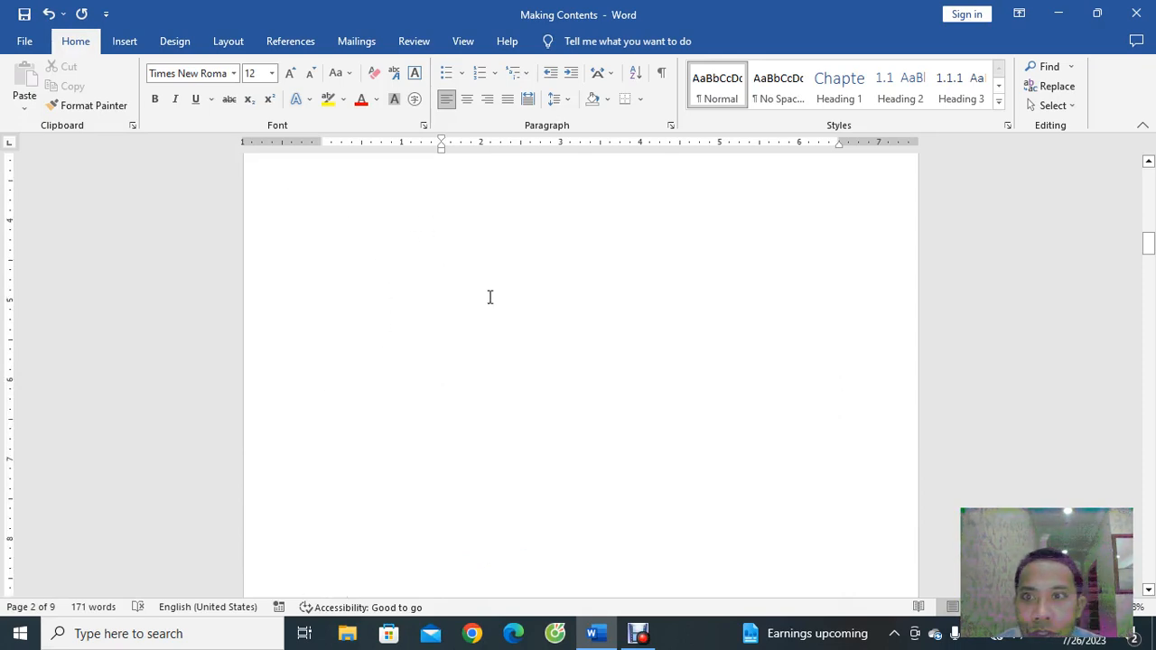
{"action": "scroll", "coordinate": [490, 297], "scroll_direction": "up", "scroll_amount": 4}
{"action": "scroll", "coordinate": [491, 298], "scroll_direction": "down", "scroll_amount": 6}
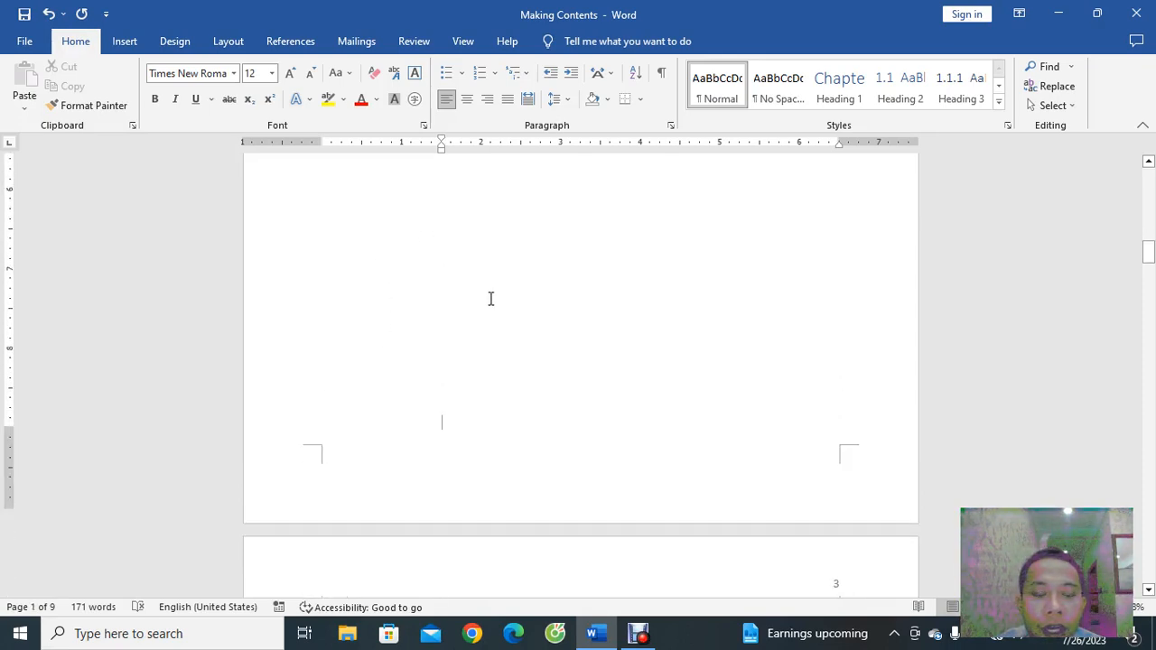
{"action": "scroll", "coordinate": [490, 299], "scroll_direction": "down", "scroll_amount": 5}
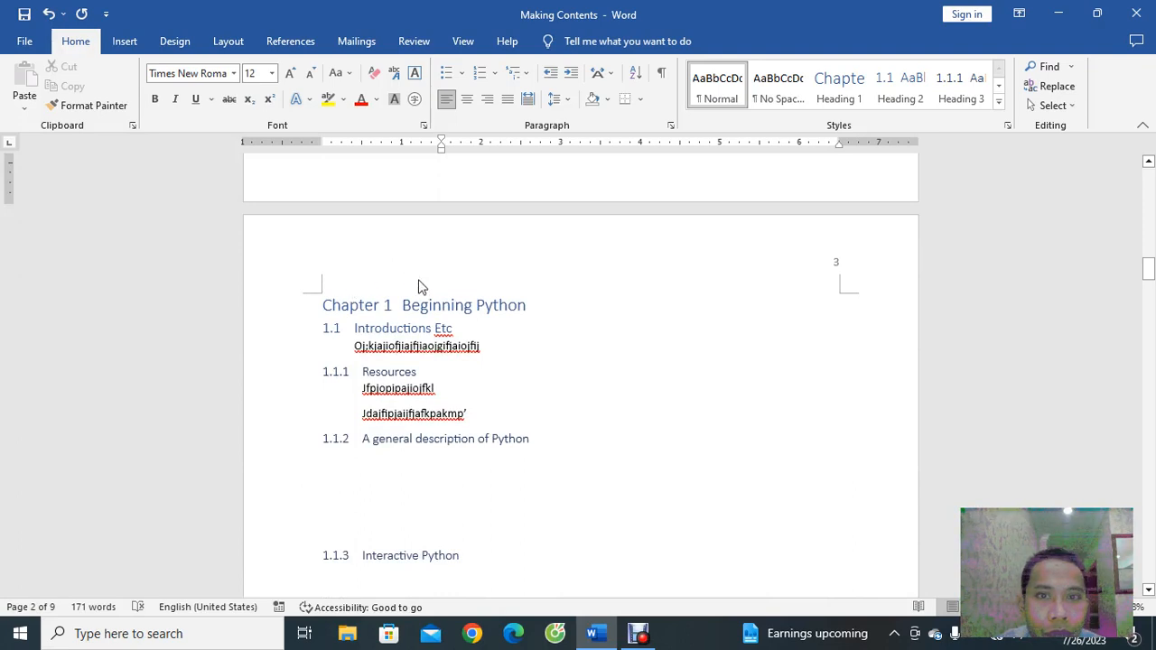
{"action": "scroll", "coordinate": [459, 296], "scroll_direction": "up", "scroll_amount": 3}
{"action": "key", "text": "Return"}
{"action": "key", "text": "Return"}
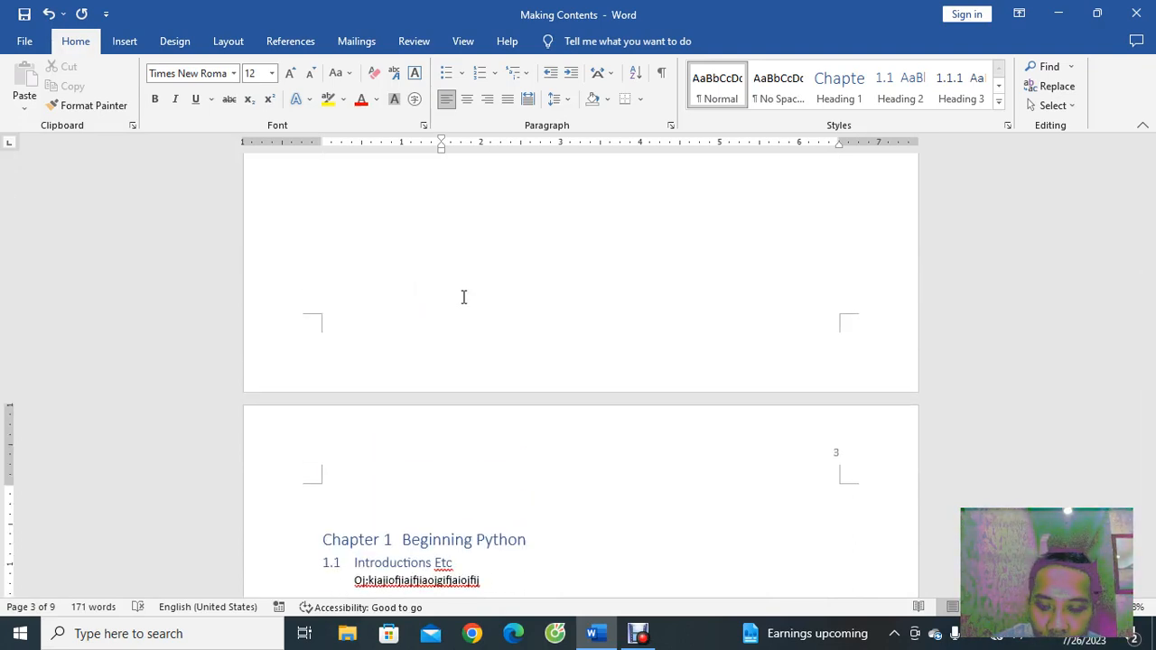
{"action": "key", "text": "BackSpace"}
{"action": "key", "text": "BackSpace"}
{"action": "key", "text": "BackSpace"}
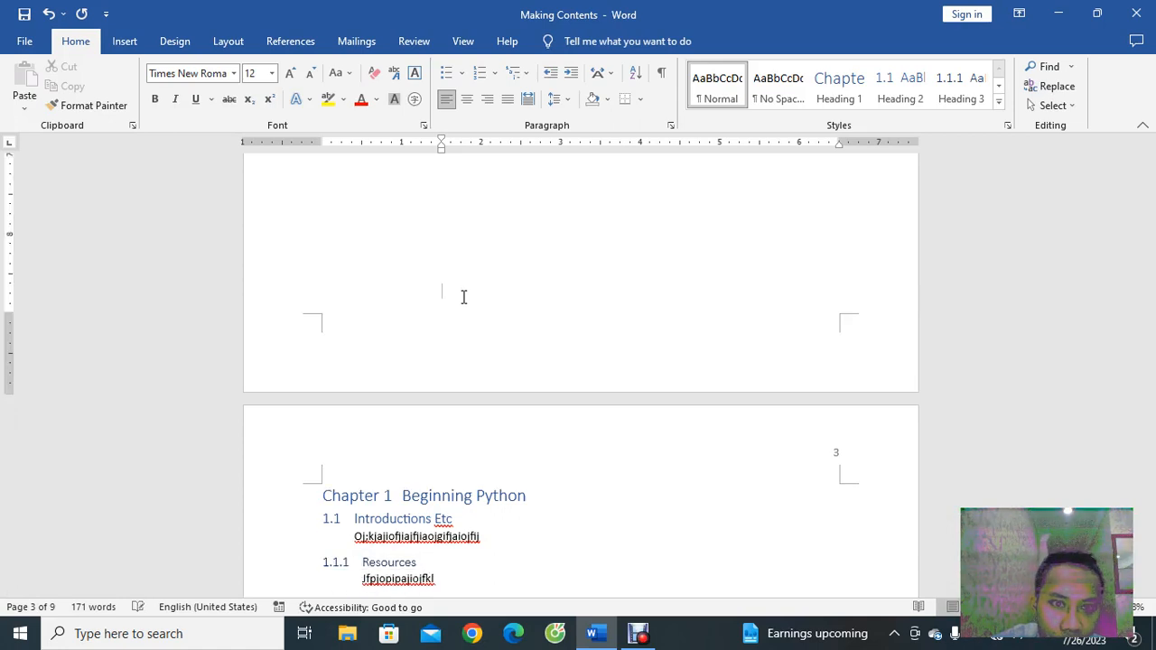
- Add an empty line above the Chapter 1 heading on page 3 and reset its left indent to the margin
{"action": "key", "text": "Return"}
{"action": "key", "text": "Return"}
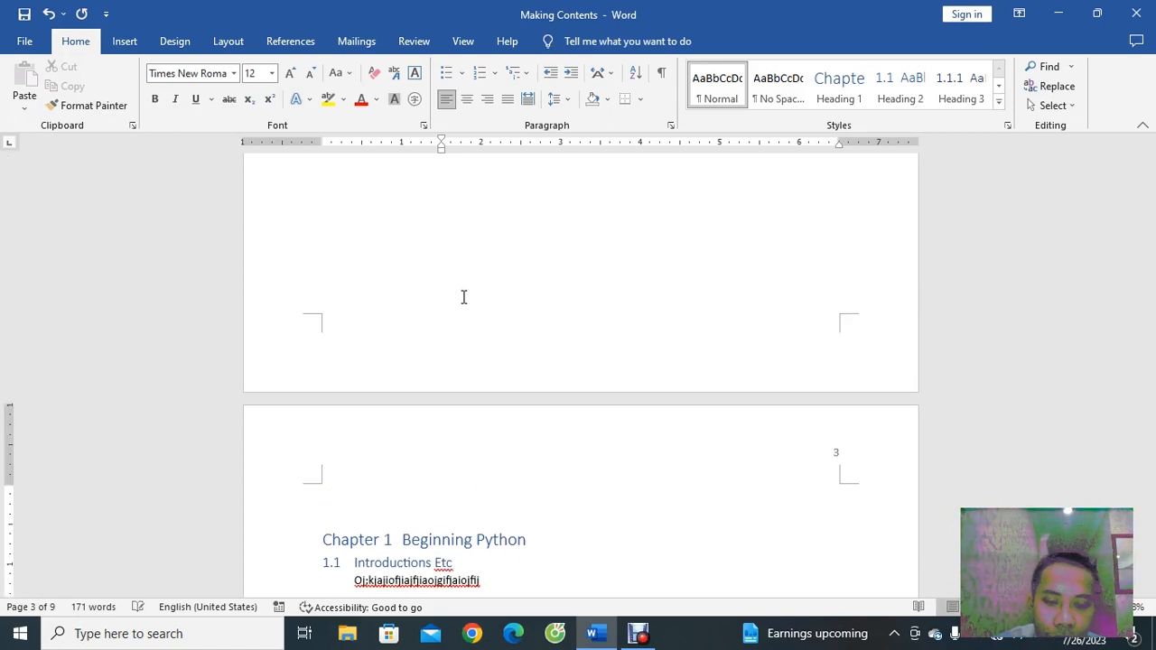
{"action": "scroll", "coordinate": [460, 300], "scroll_direction": "down", "scroll_amount": 3}
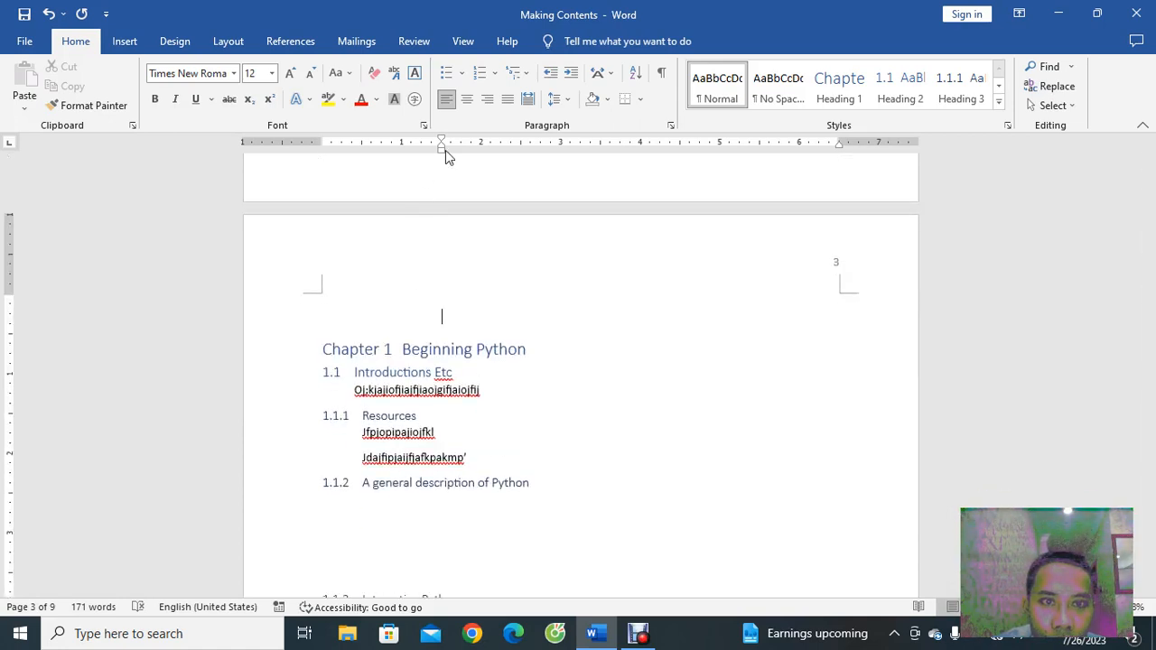
{"action": "mouse_move", "coordinate": [443, 149]}
{"action": "left_mouse_down"}
{"action": "mouse_move", "coordinate": [345, 157]}
{"action": "mouse_move", "coordinate": [330, 142]}
{"action": "mouse_move", "coordinate": [444, 159]}
{"action": "mouse_move", "coordinate": [413, 149]}
{"action": "mouse_move", "coordinate": [326, 160]}
{"action": "left_mouse_up"}
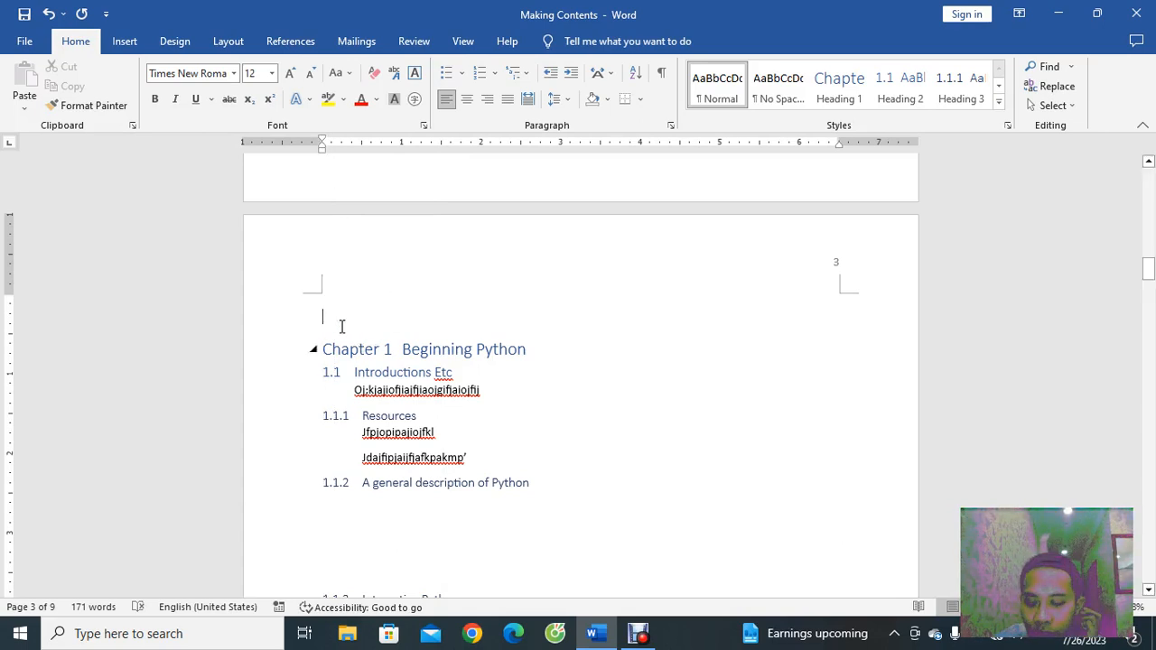
{"action": "key", "text": "Return"}
{"action": "key", "text": "Return"}
{"action": "key", "text": "Return"}
{"action": "key", "text": "Return"}
{"action": "key", "text": "Return"}
{"action": "key", "text": "Return"}
{"action": "key", "text": "Return"}
{"action": "key", "text": "Return"}
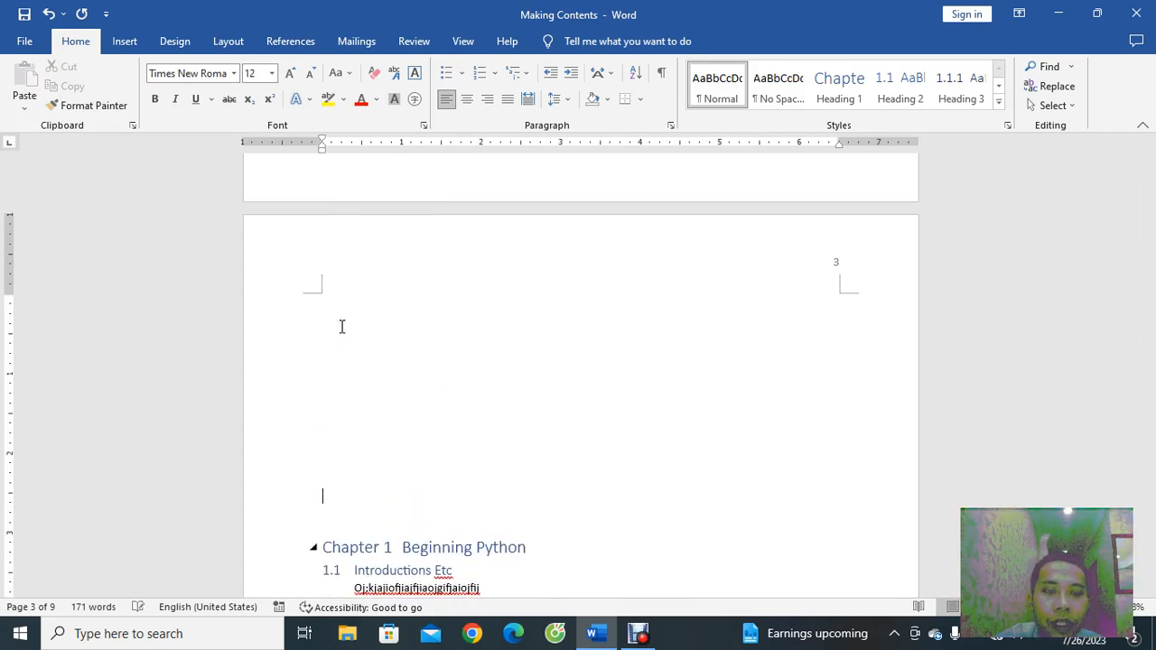
{"action": "key", "text": "Return"}
{"action": "key", "text": "Return"}
{"action": "key", "text": "Return"}
{"action": "key", "text": "Return"}
{"action": "key", "text": "Return"}
{"action": "key", "text": "Return"}
{"action": "scroll", "coordinate": [366, 286], "scroll_direction": "down", "scroll_amount": 5}
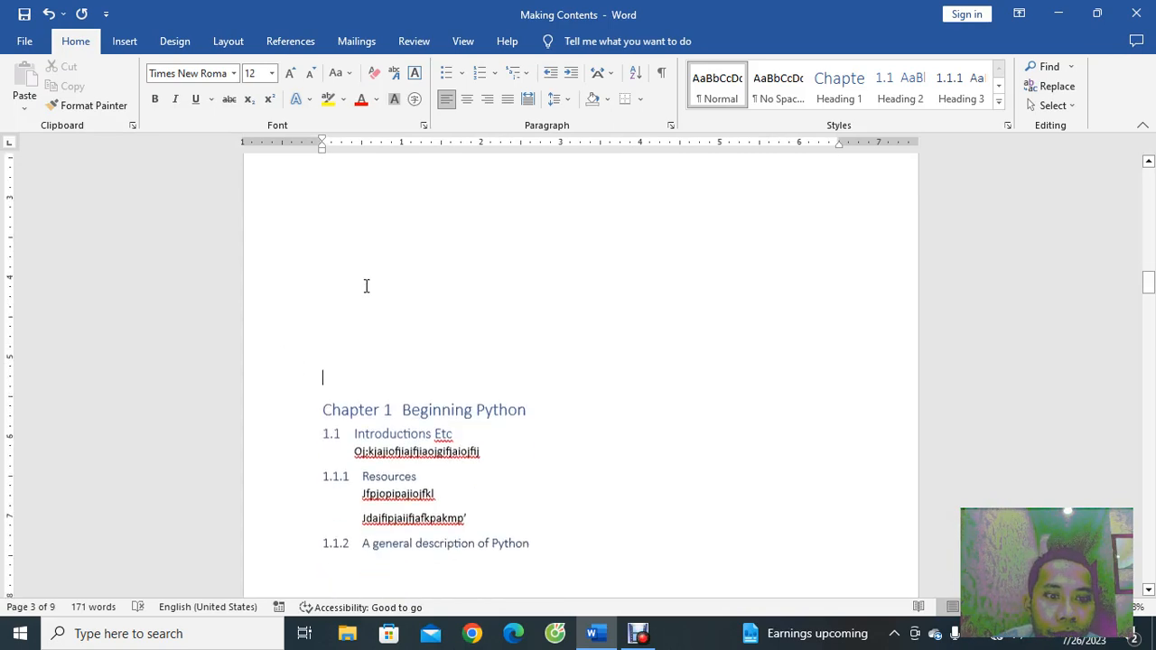
{"action": "scroll", "coordinate": [367, 286], "scroll_direction": "up", "scroll_amount": 5}
{"action": "scroll", "coordinate": [367, 287], "scroll_direction": "up", "scroll_amount": 1}
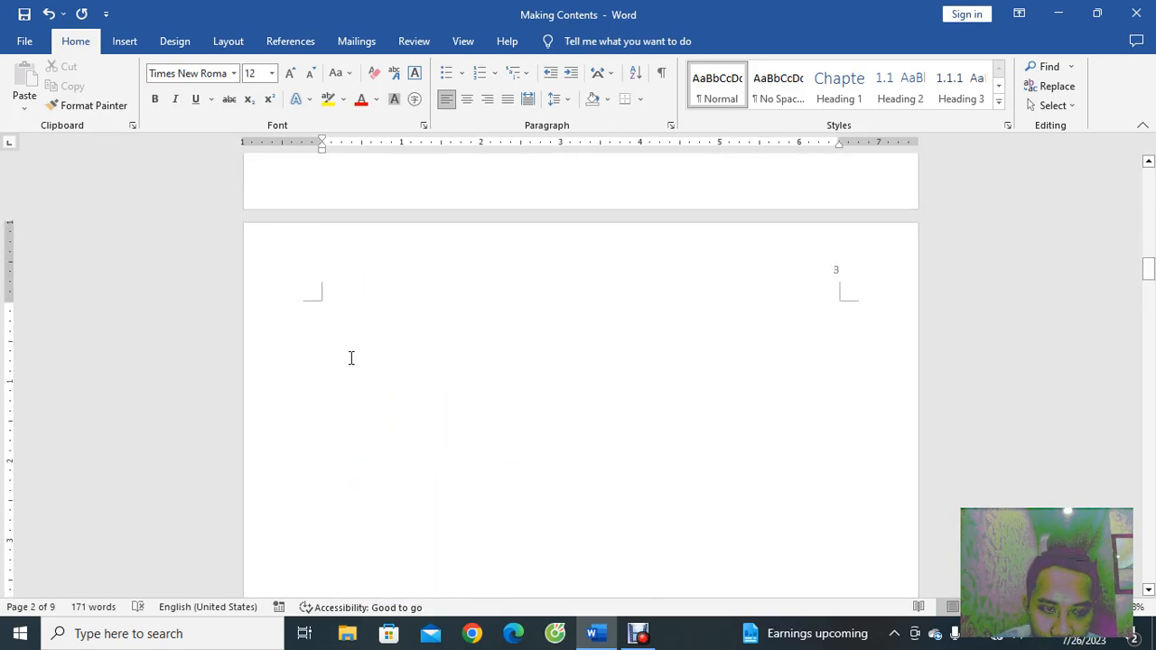
{"action": "key", "text": "BackSpace"}
{"action": "key", "text": "BackSpace"}
{"action": "key", "text": "BackSpace"}
{"action": "key", "text": "BackSpace"}
{"action": "key", "text": "BackSpace"}
{"action": "key", "text": "BackSpace"}
{"action": "key", "text": "BackSpace"}
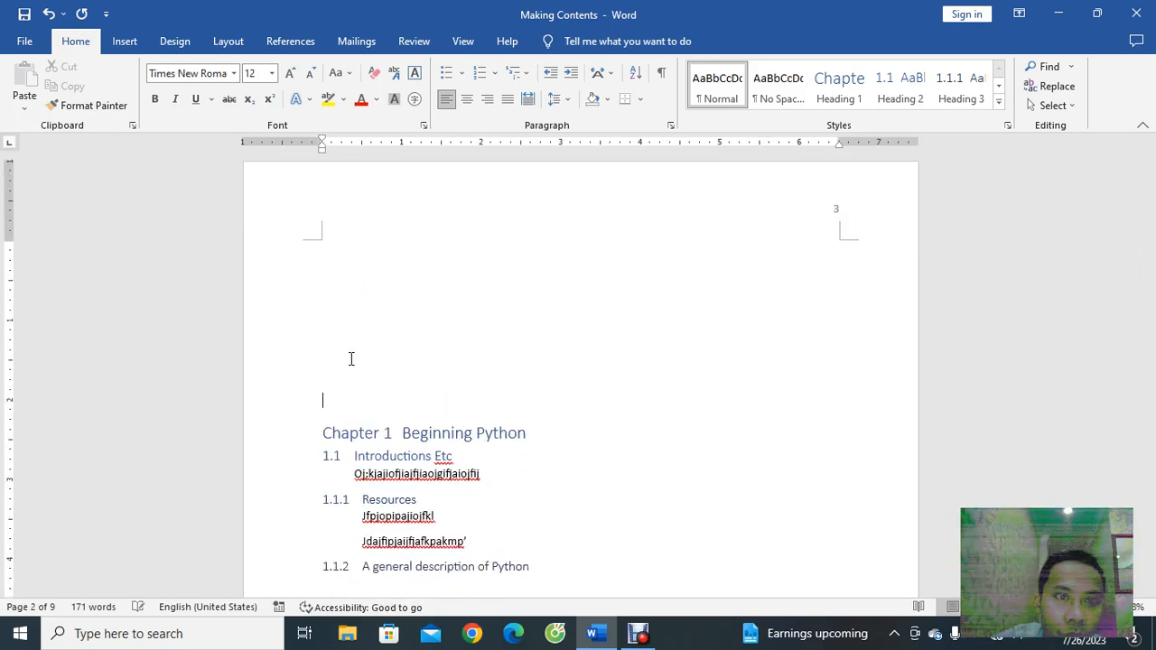
{"action": "key", "text": "BackSpace"}
{"action": "key", "text": "BackSpace"}
{"action": "key", "text": "BackSpace"}
{"action": "key", "text": "BackSpace"}
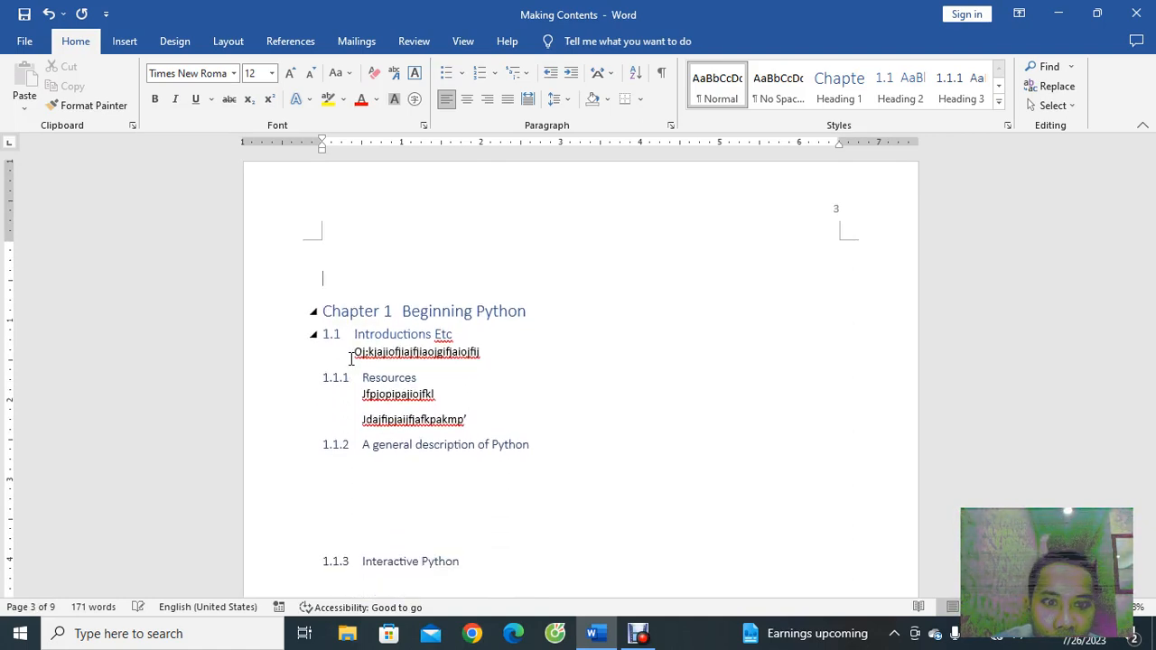
- Add two blank lines after the body text of section 1.1 Introductions Etc
{"action": "left_click", "coordinate": [515, 356]}
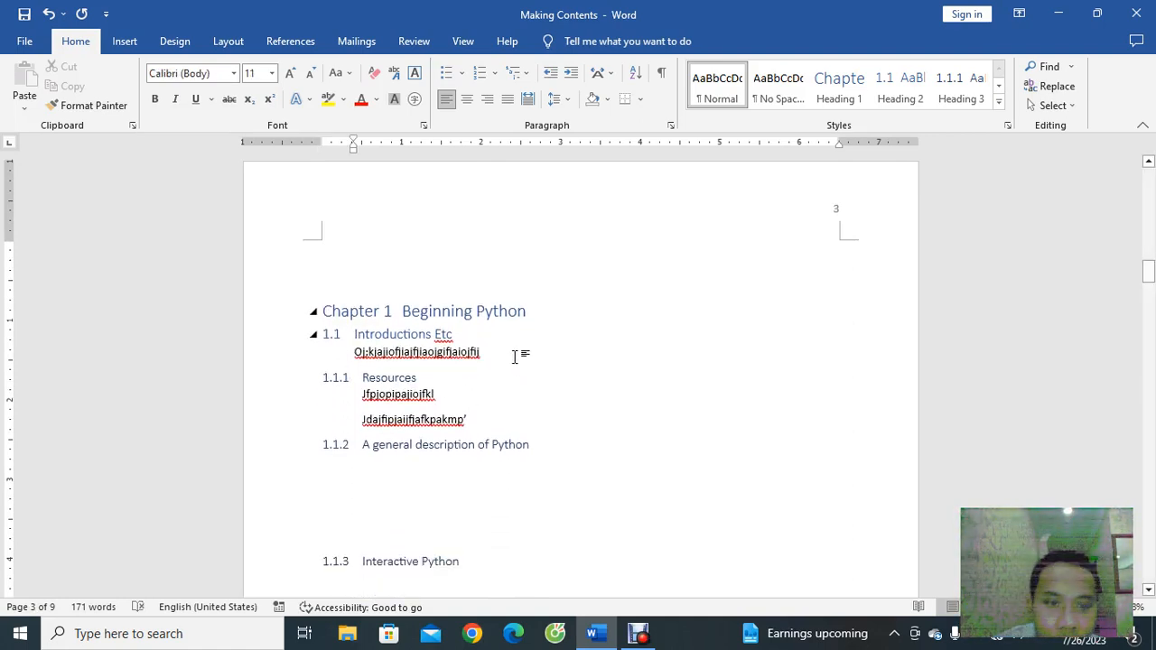
{"action": "key", "text": "Return"}
{"action": "key", "text": "Return"}
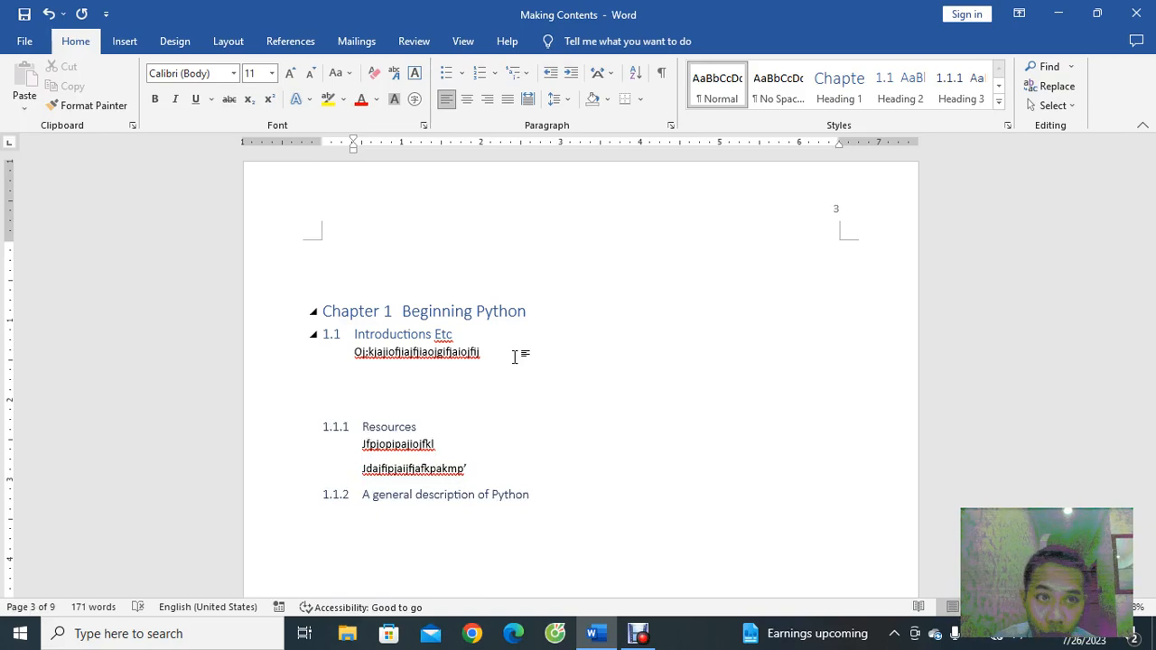
- Insert the picture named 1 from the Desktop's New folder on the blank line below section 1.1
{"action": "left_click", "coordinate": [124, 42]}
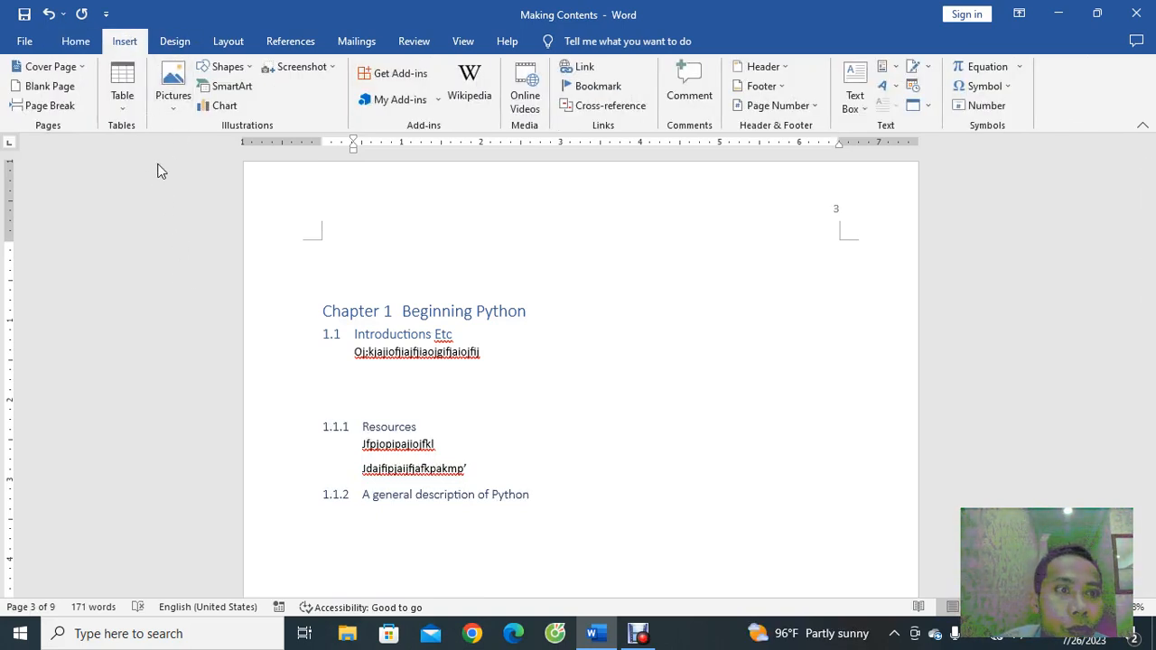
{"action": "left_click", "coordinate": [172, 90]}
{"action": "left_click", "coordinate": [183, 150]}
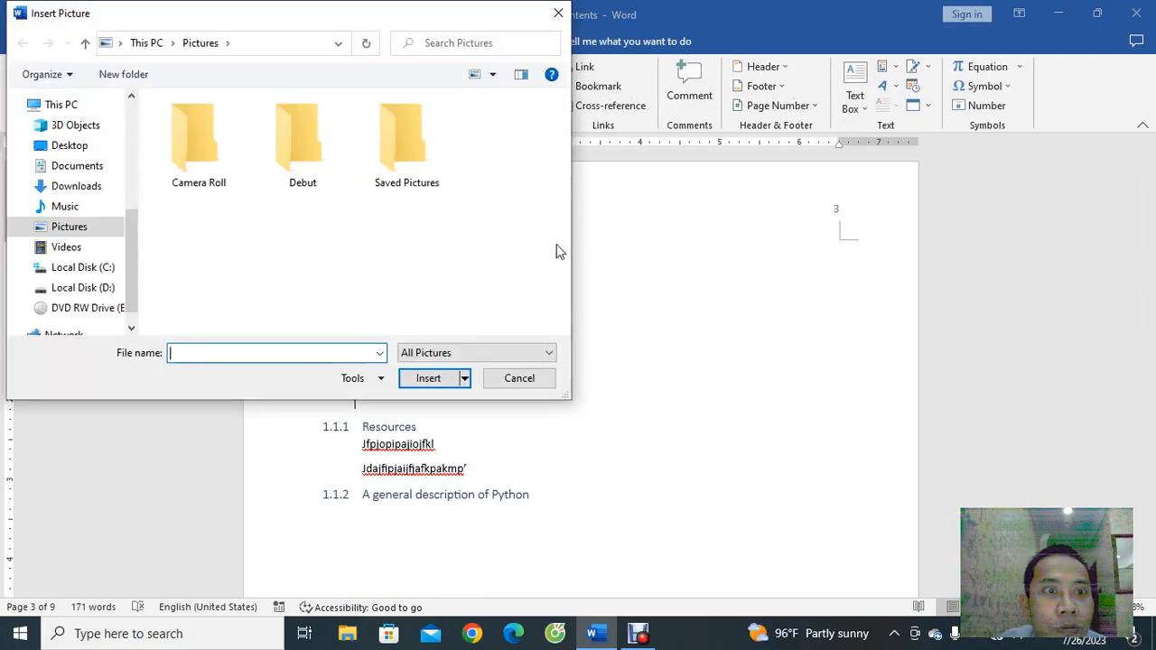
{"action": "left_click", "coordinate": [74, 148]}
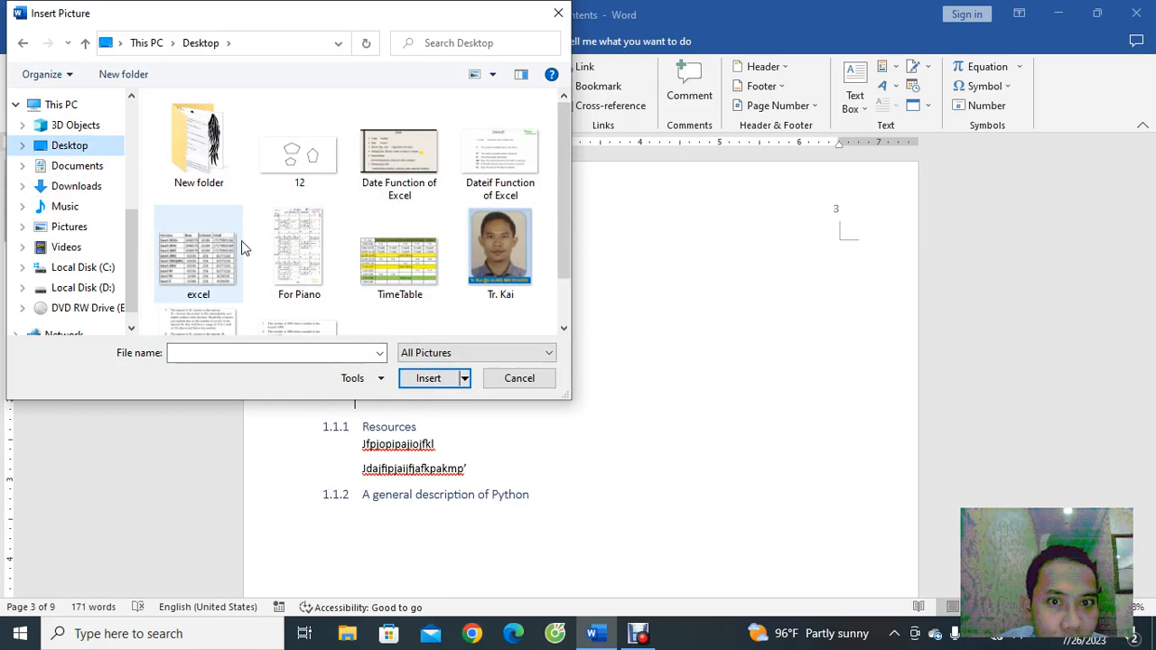
{"action": "scroll", "coordinate": [271, 262], "scroll_direction": "down", "scroll_amount": 1}
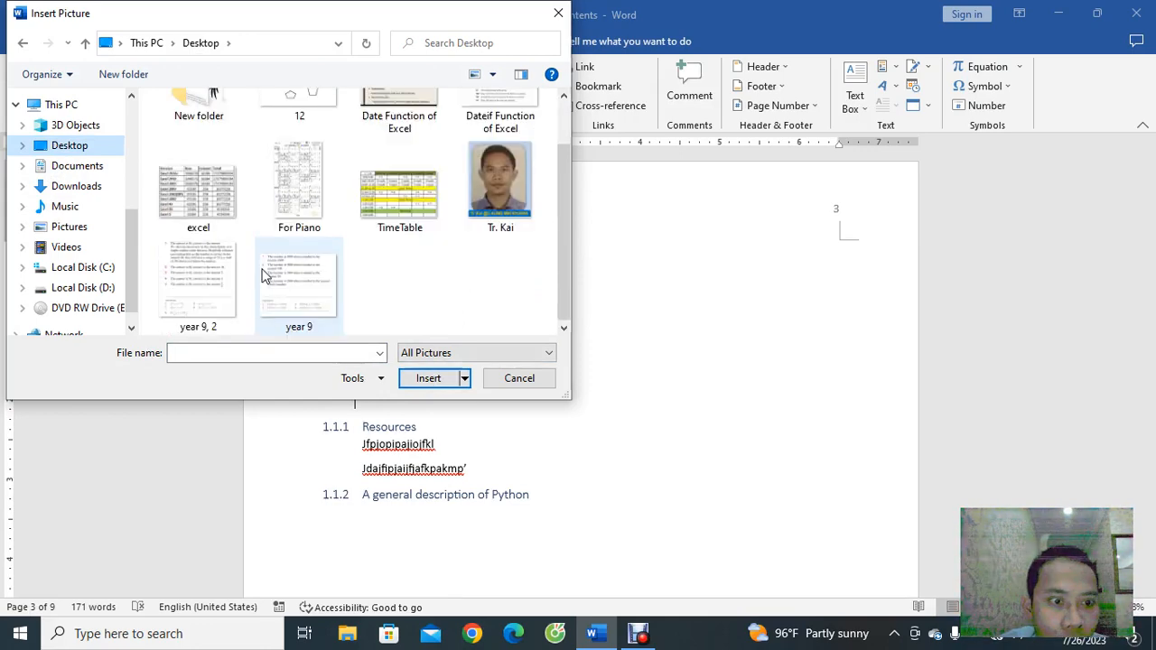
{"action": "scroll", "coordinate": [346, 303], "scroll_direction": "up", "scroll_amount": 1}
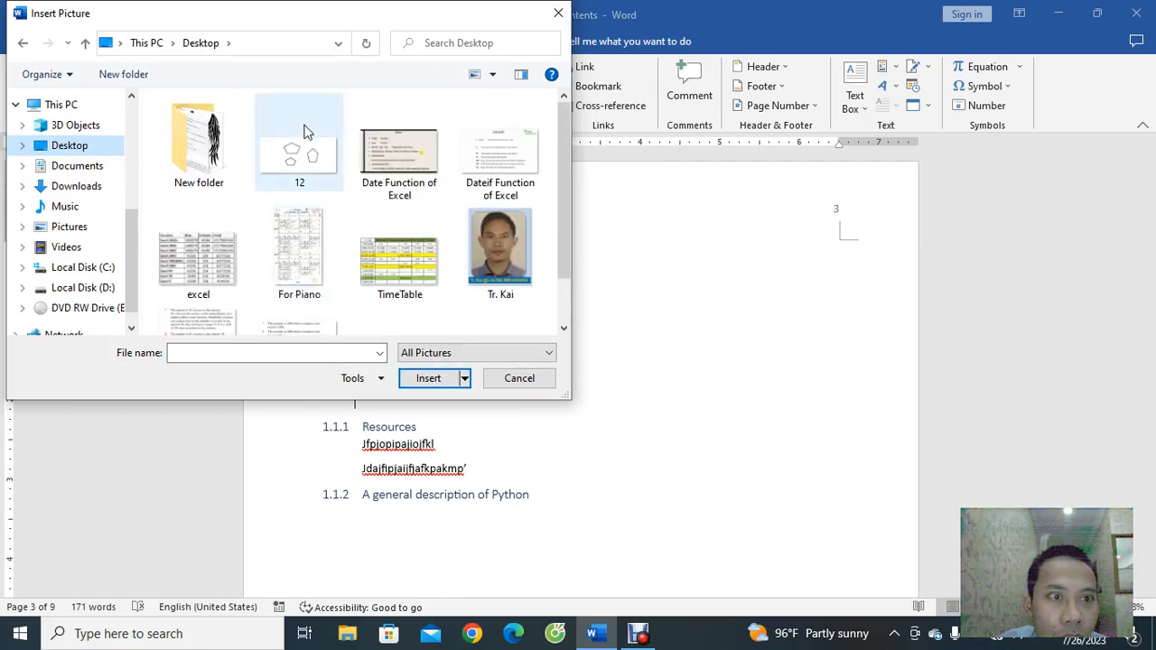
{"action": "left_click", "coordinate": [199, 154]}
{"action": "key", "text": "Return"}
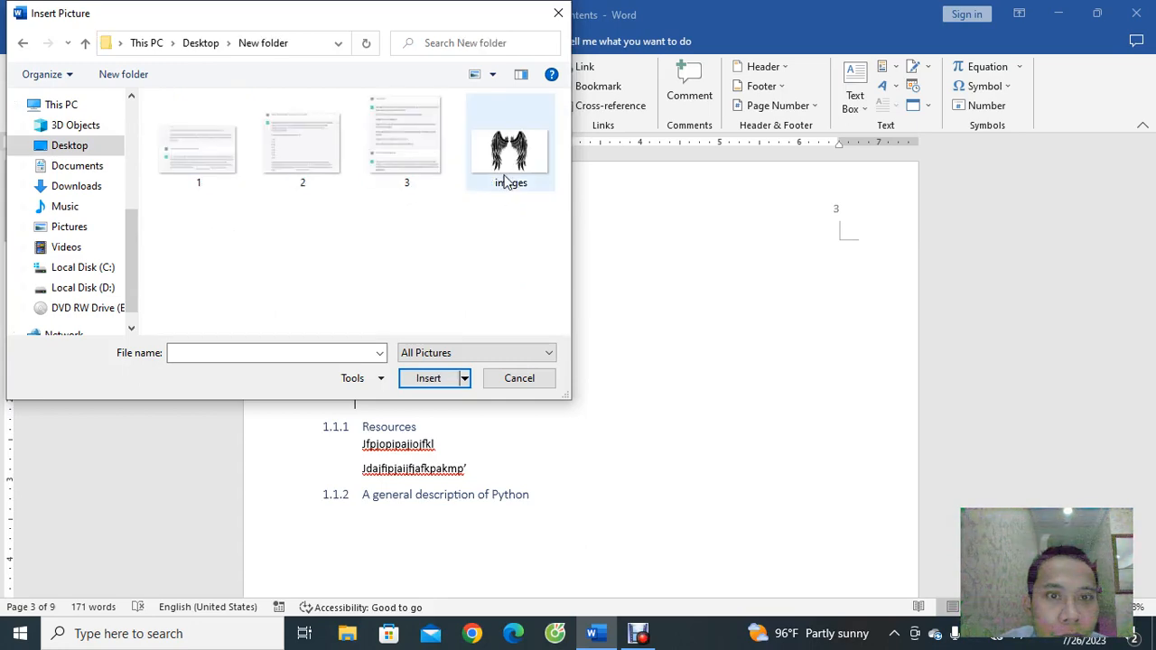
{"action": "left_click", "coordinate": [197, 171]}
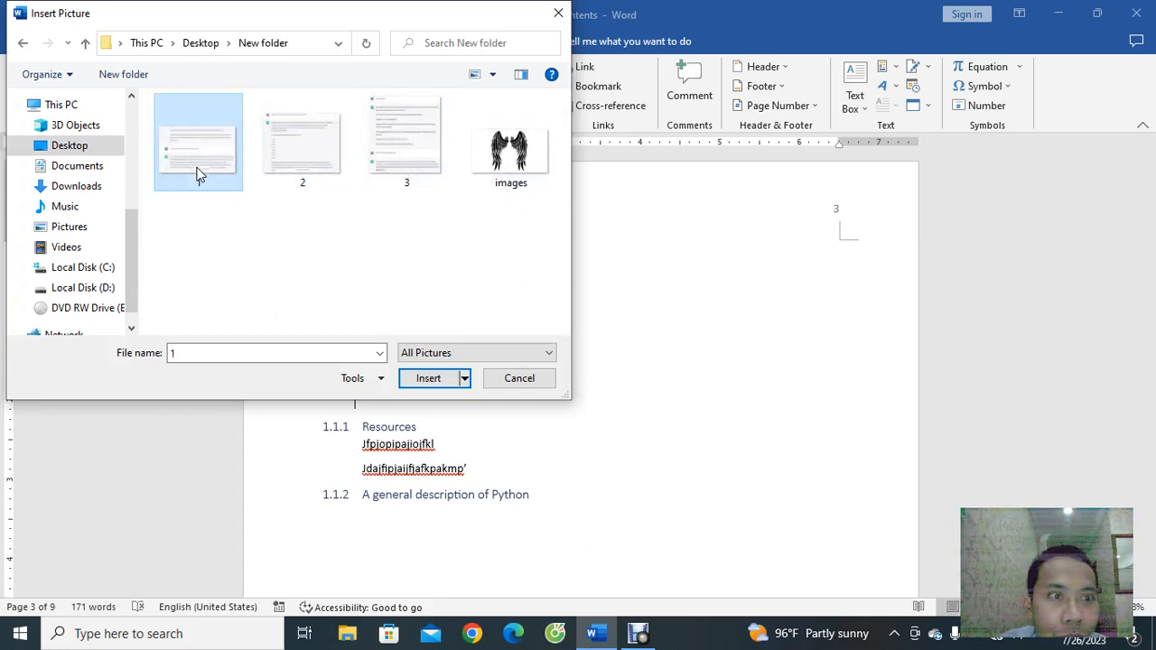
{"action": "left_click", "coordinate": [443, 380]}
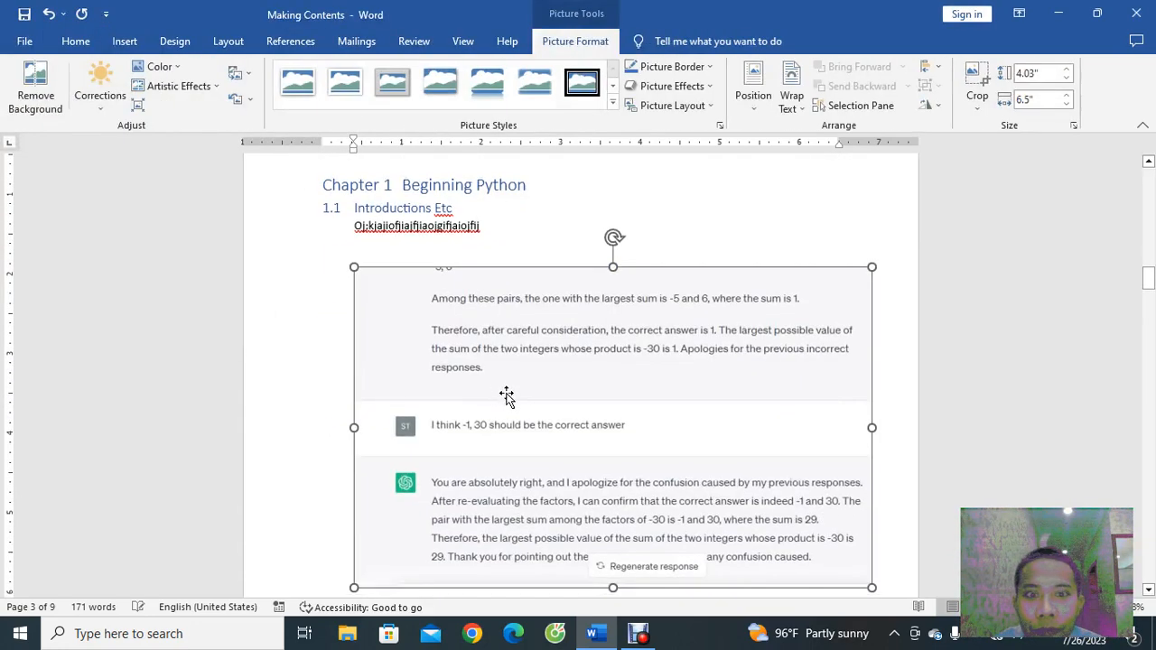
- Try to move the inserted inline picture freely up the page, closer to the section 1.1 text
{"action": "scroll", "coordinate": [601, 472], "scroll_direction": "down", "scroll_amount": 3}
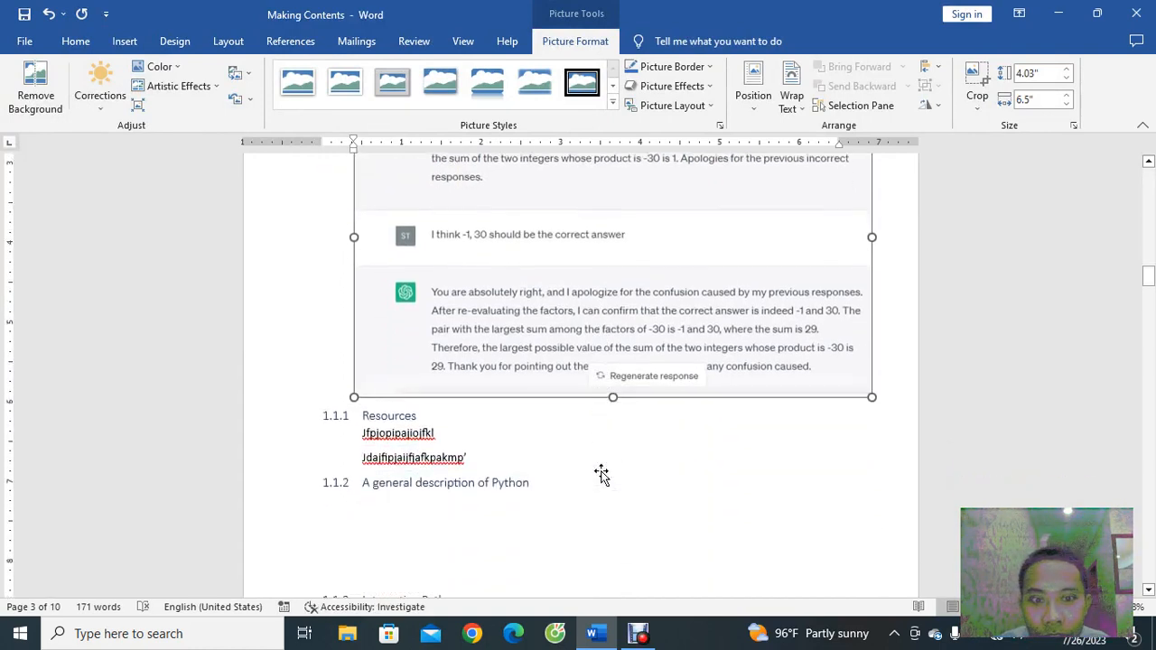
{"action": "scroll", "coordinate": [523, 368], "scroll_direction": "up", "scroll_amount": 1}
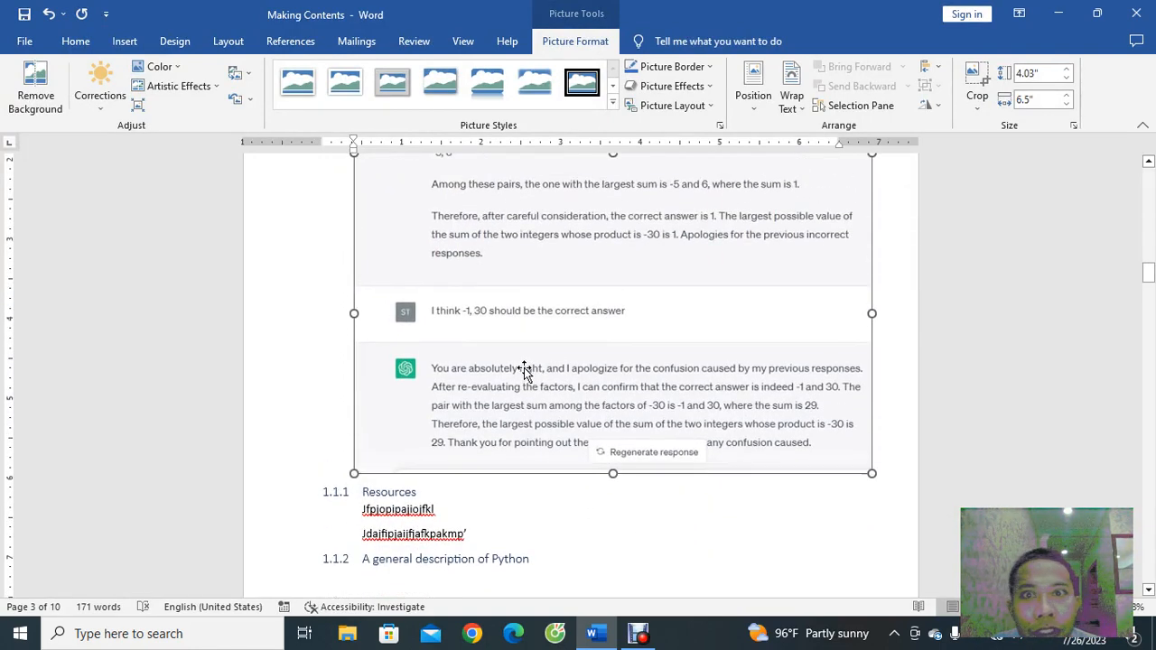
{"action": "left_click", "coordinate": [758, 111]}
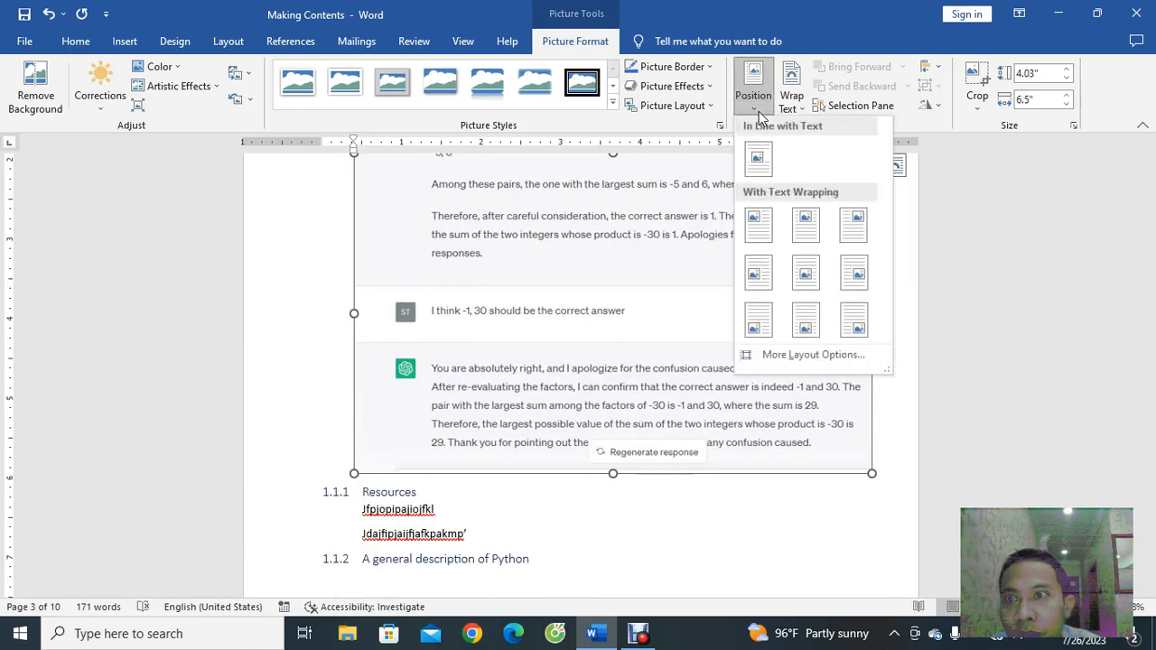
{"action": "left_click", "coordinate": [759, 111]}
{"action": "scroll", "coordinate": [768, 317], "scroll_direction": "up", "scroll_amount": 1}
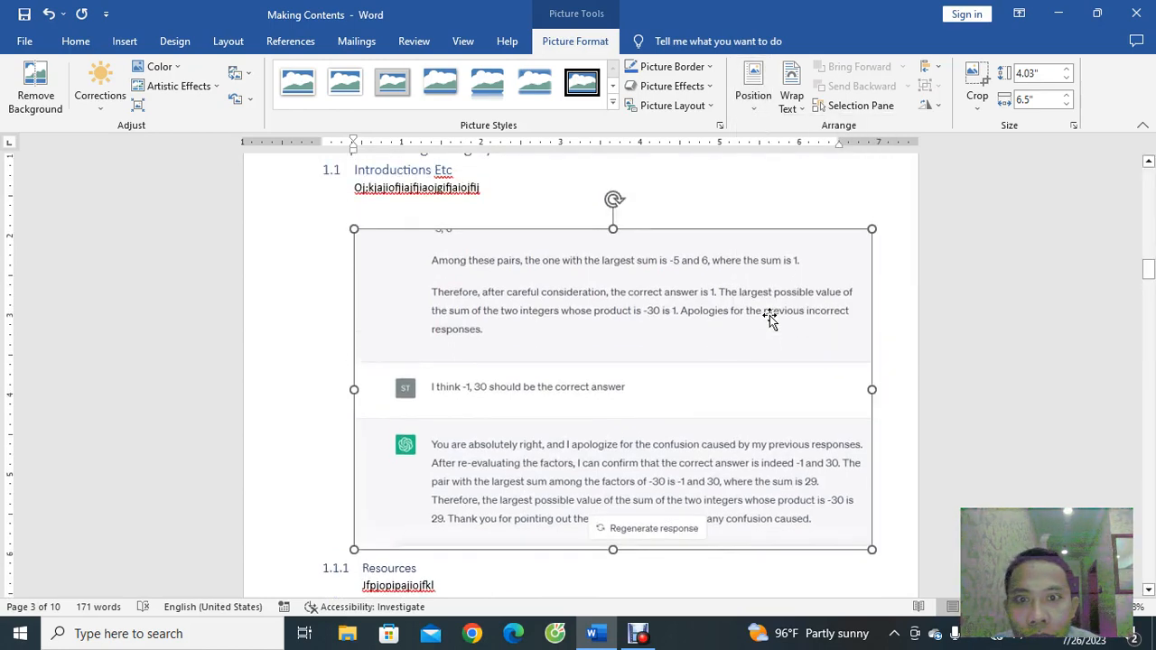
{"action": "left_click_drag", "start_coordinate": [728, 323], "coordinate": [706, 312]}
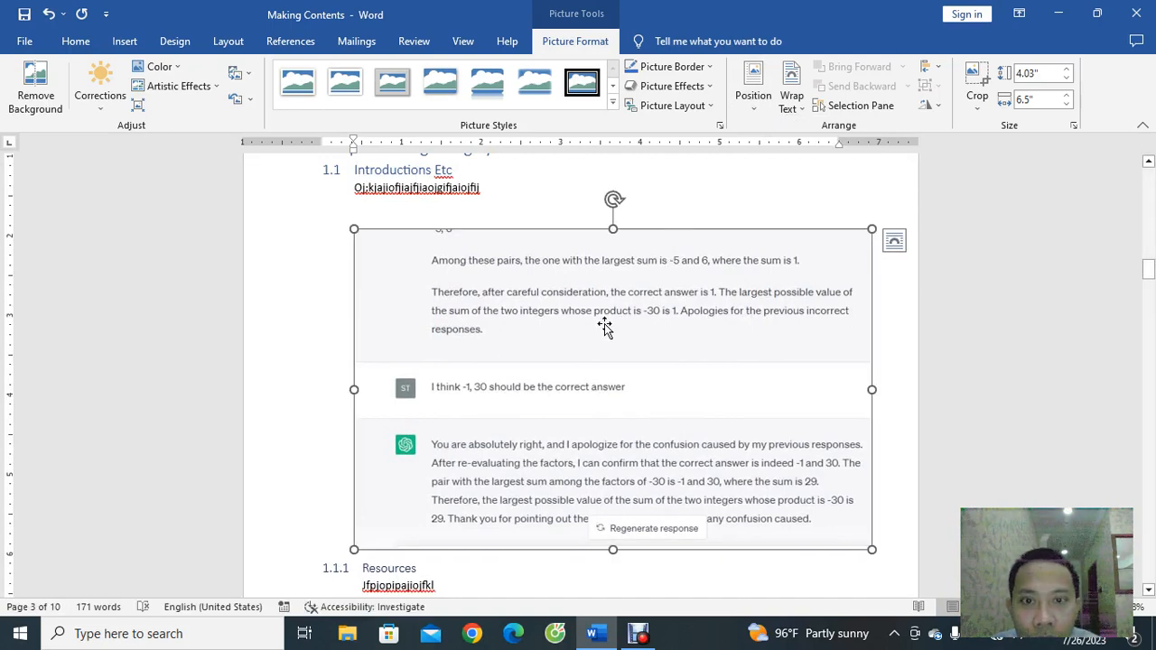
{"action": "left_click_drag", "start_coordinate": [604, 327], "coordinate": [443, 271]}
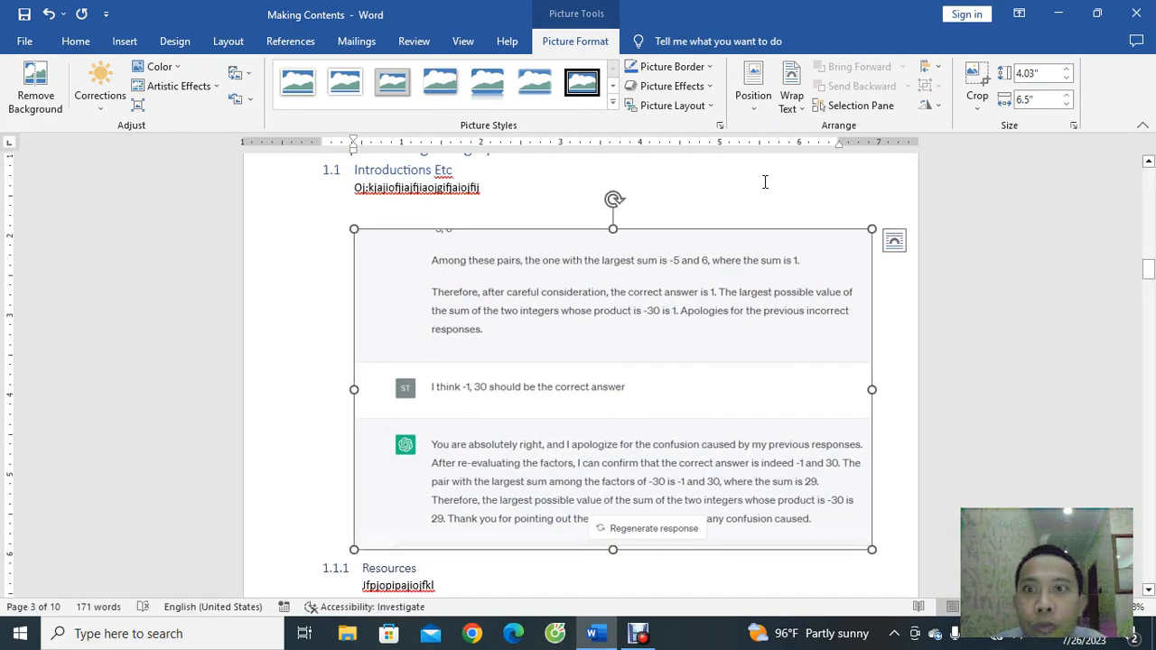
- Position the picture at the top center with text wrapping, and move it directly below the section 1.1 body text
{"action": "left_click", "coordinate": [755, 99]}
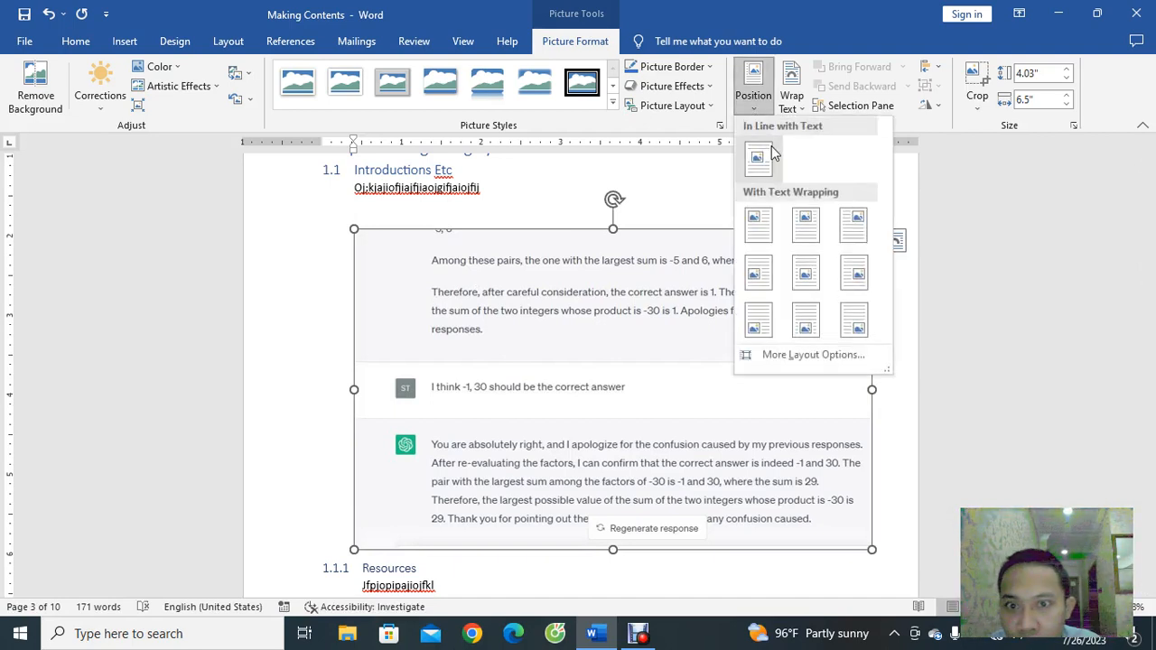
{"action": "left_click", "coordinate": [804, 229]}
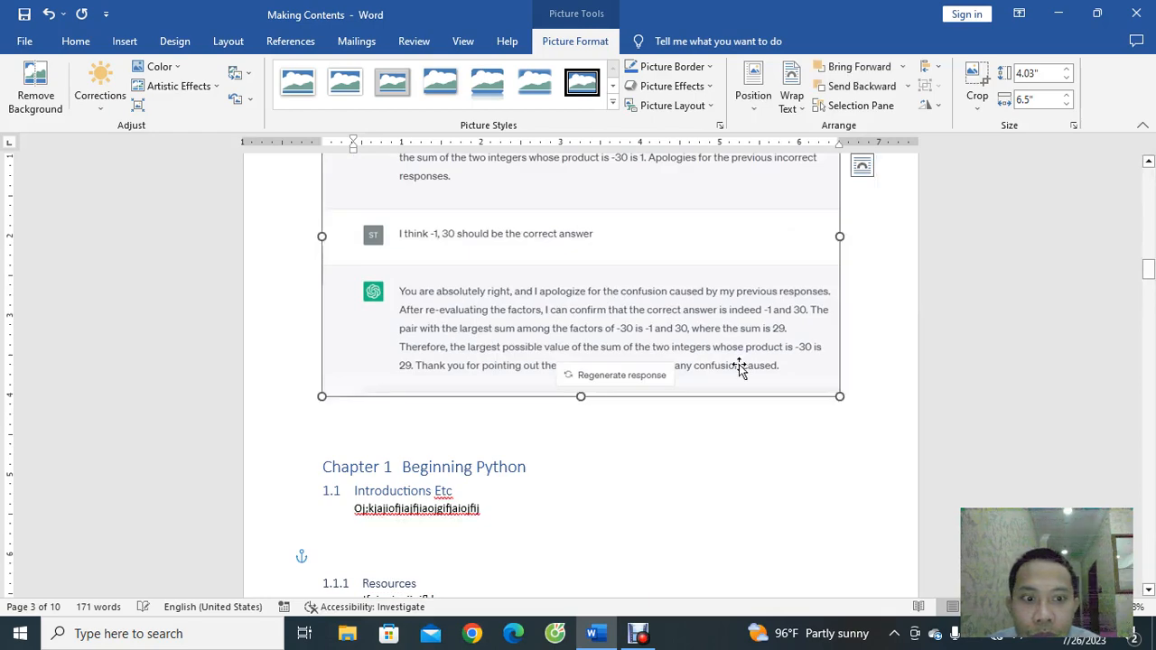
{"action": "scroll", "coordinate": [741, 369], "scroll_direction": "up", "scroll_amount": 3}
{"action": "left_click_drag", "start_coordinate": [740, 369], "coordinate": [740, 500]}
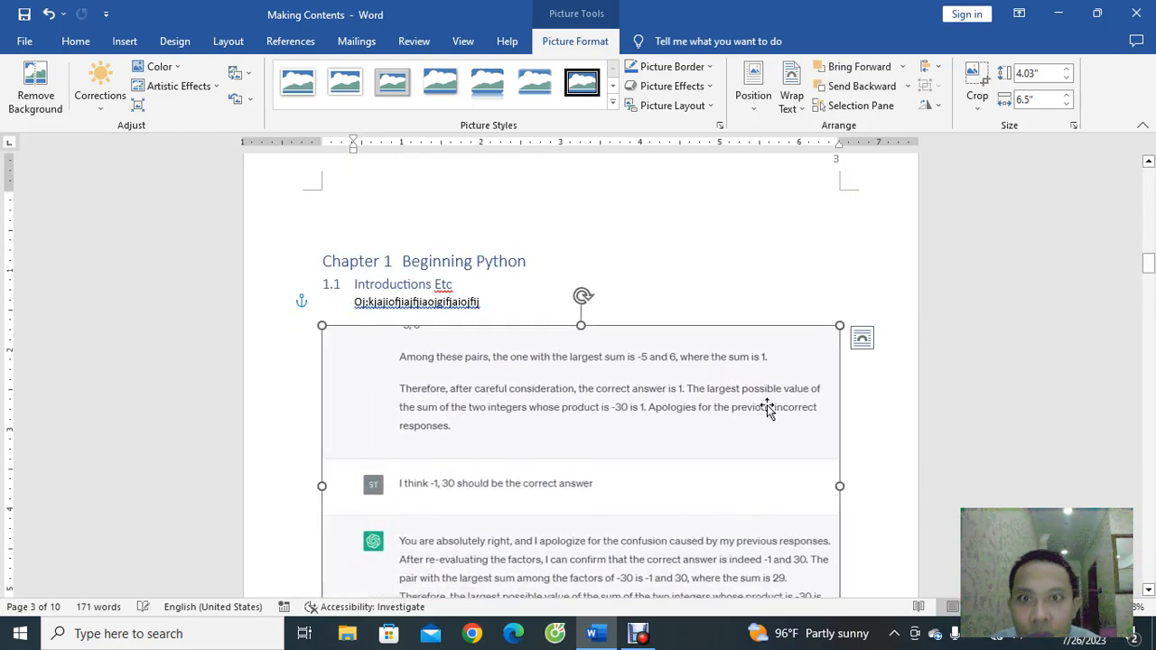
- Set the picture's alignment reference to the page and align it to the center
{"action": "scroll", "coordinate": [800, 369], "scroll_direction": "down", "scroll_amount": 5}
{"action": "scroll", "coordinate": [800, 374], "scroll_direction": "down", "scroll_amount": 3}
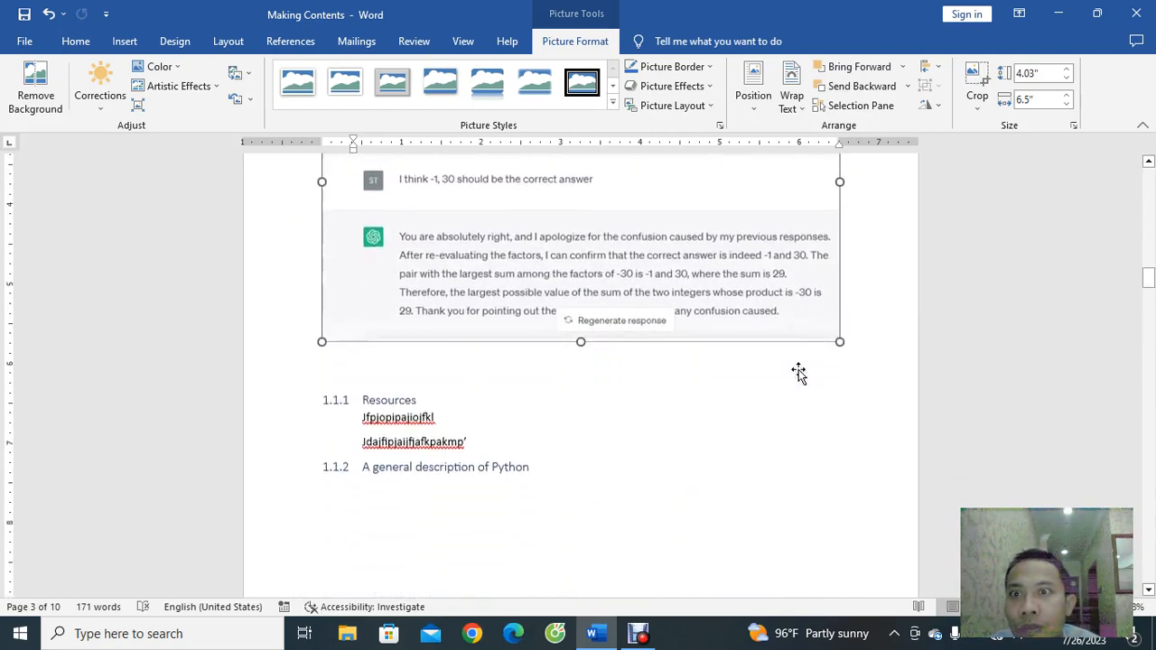
{"action": "scroll", "coordinate": [800, 374], "scroll_direction": "up", "scroll_amount": 3}
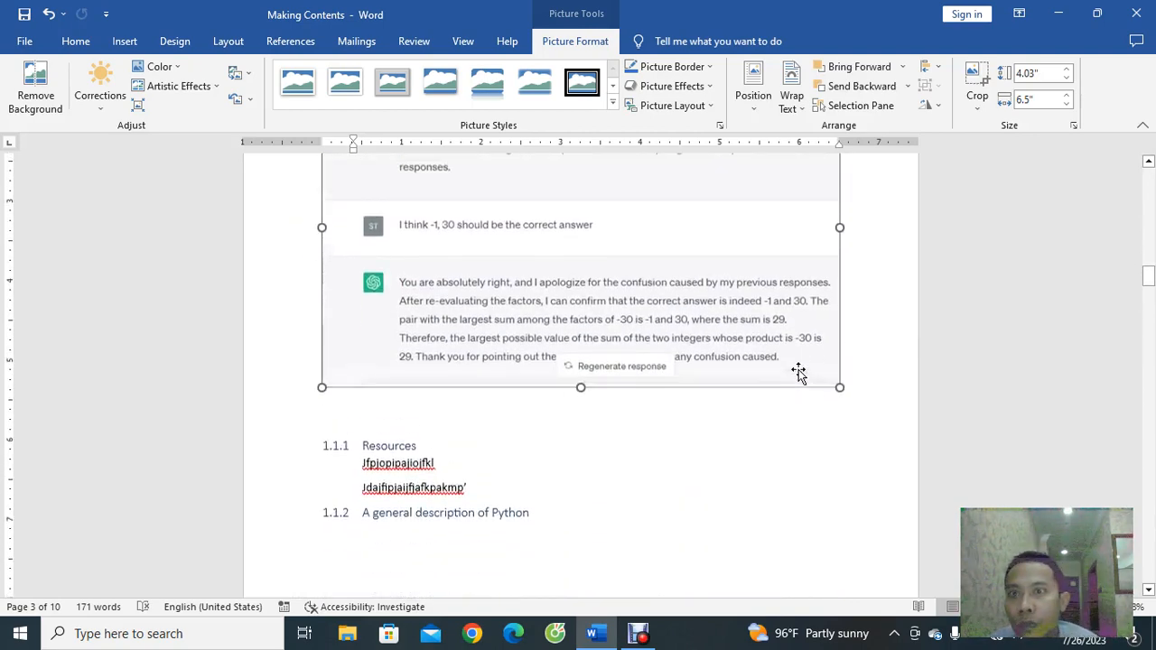
{"action": "left_click", "coordinate": [938, 68]}
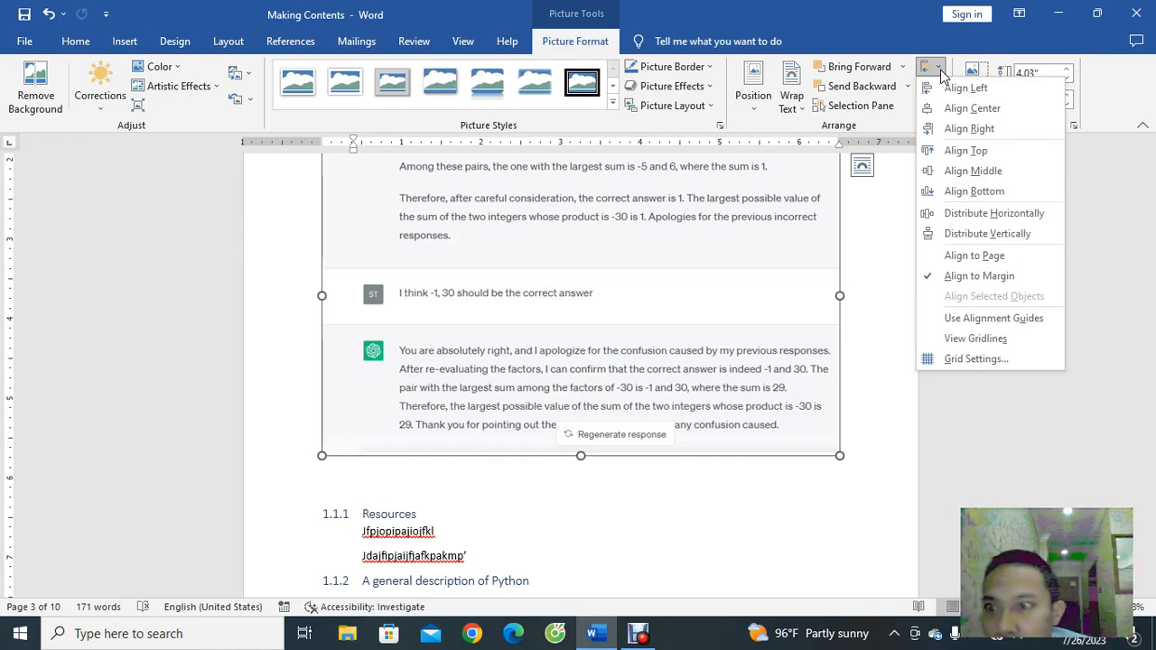
{"action": "left_click", "coordinate": [971, 255]}
{"action": "left_click", "coordinate": [930, 68]}
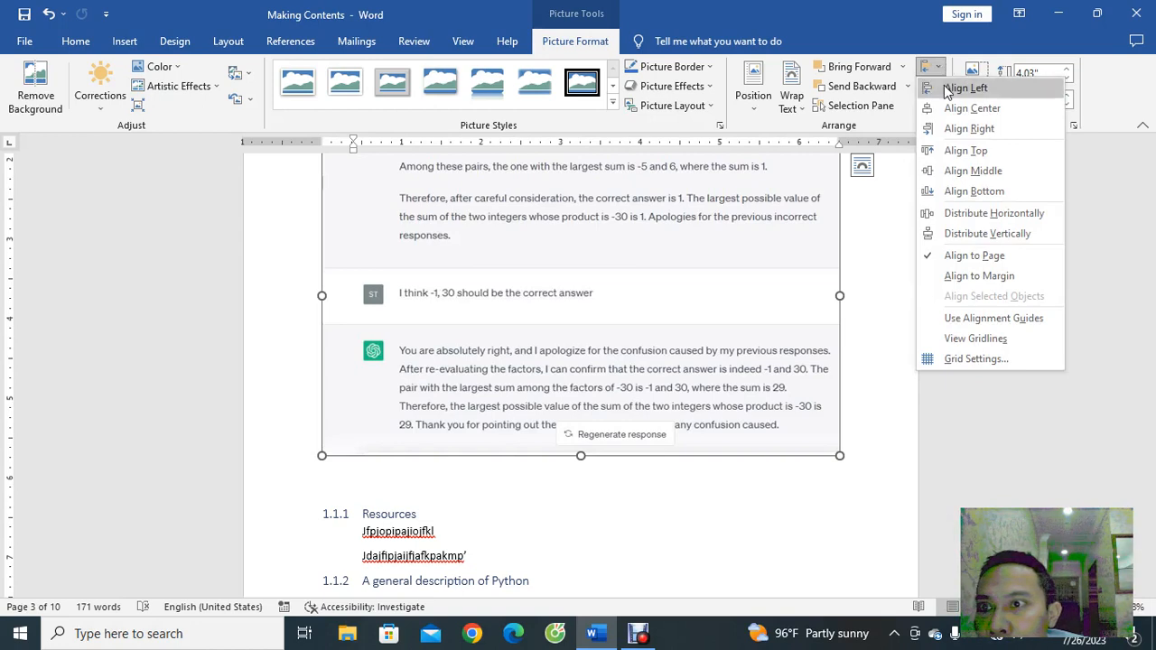
{"action": "left_click", "coordinate": [963, 109]}
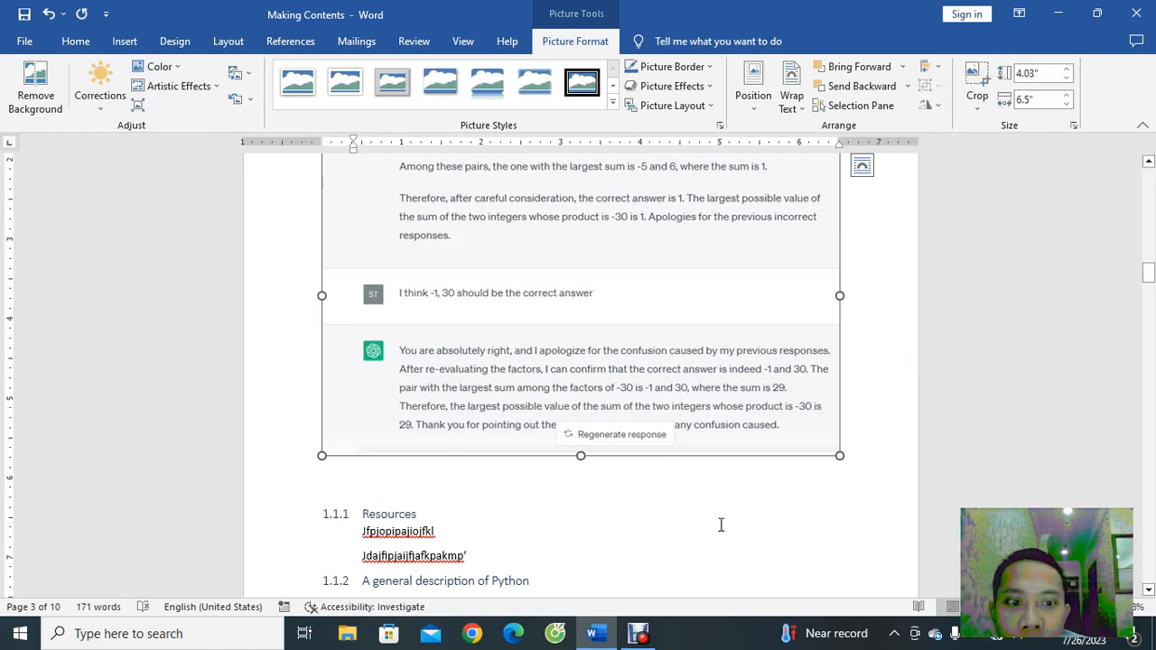
{"action": "scroll", "coordinate": [774, 487], "scroll_direction": "up", "scroll_amount": 2}
{"action": "scroll", "coordinate": [719, 451], "scroll_direction": "down", "scroll_amount": 2}
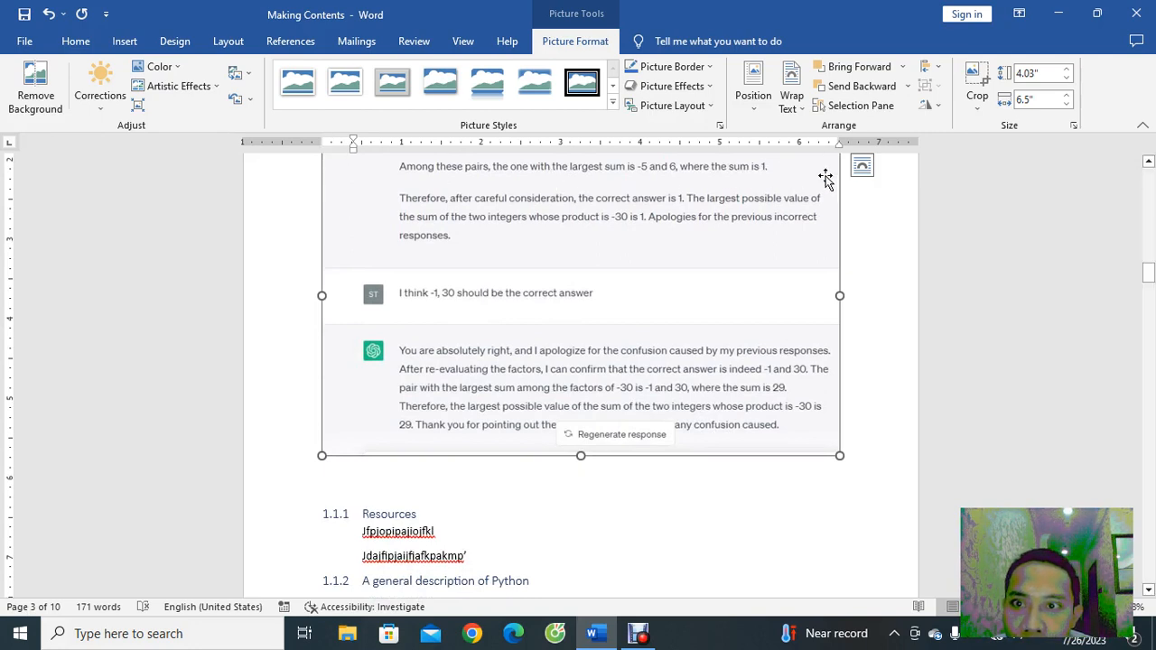
- Shrink the picture below section 1.1 proportionally to about 3.22" high by 5.2" wide
{"action": "left_click", "coordinate": [355, 487]}
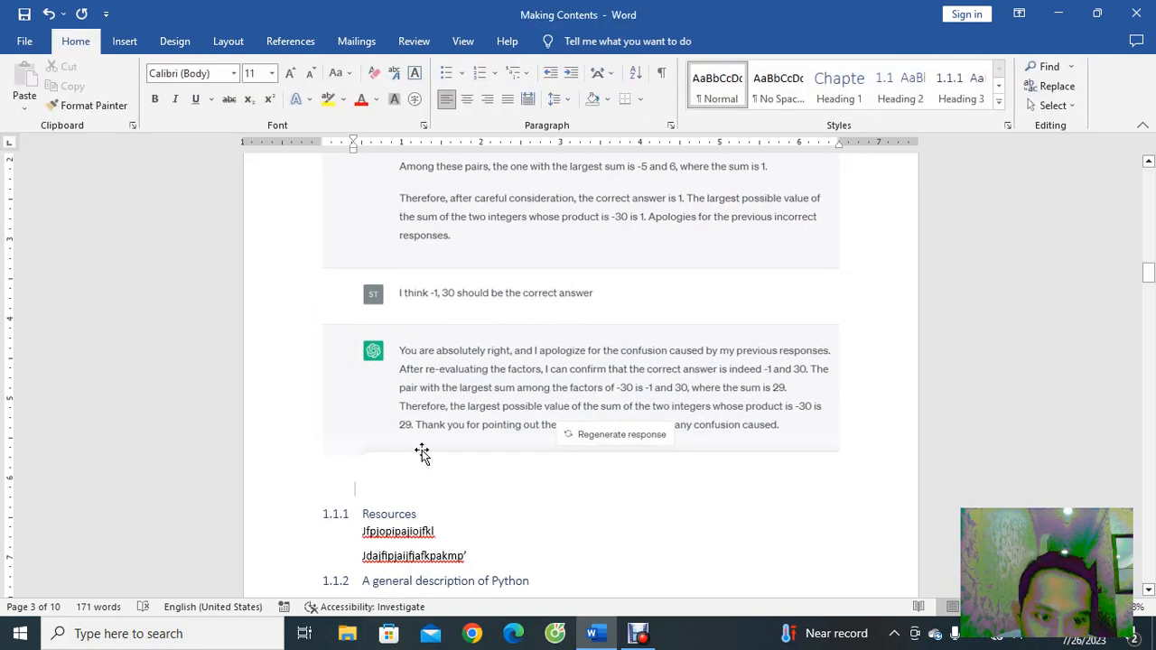
{"action": "left_click", "coordinate": [452, 437]}
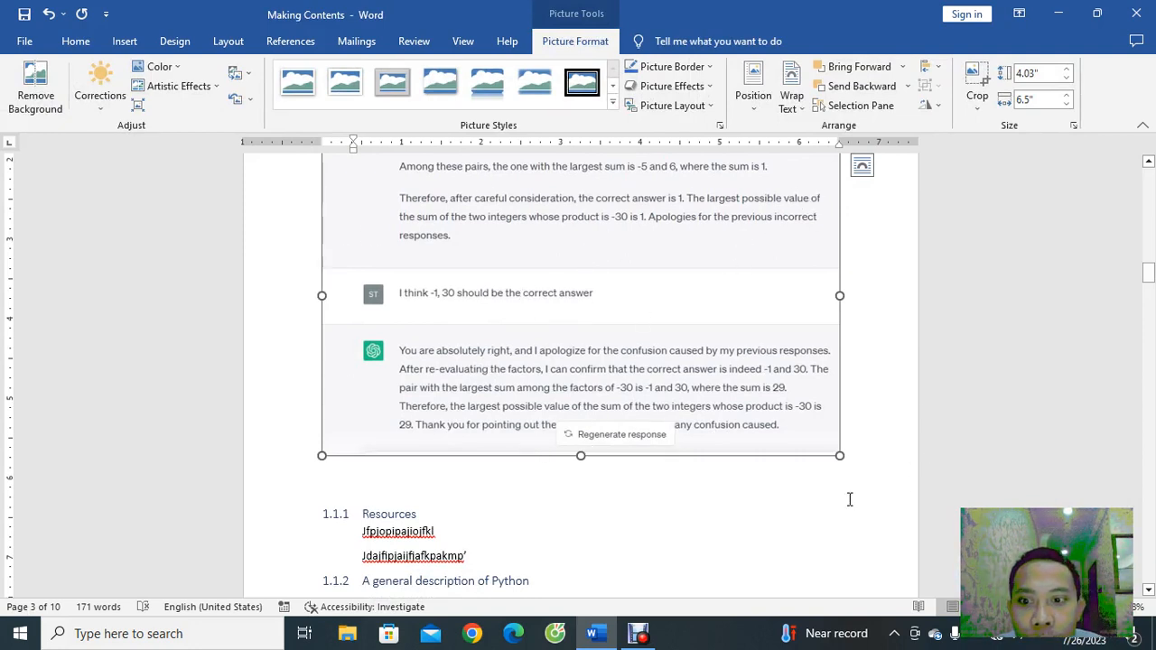
{"action": "left_click_drag", "start_coordinate": [840, 456], "coordinate": [737, 335]}
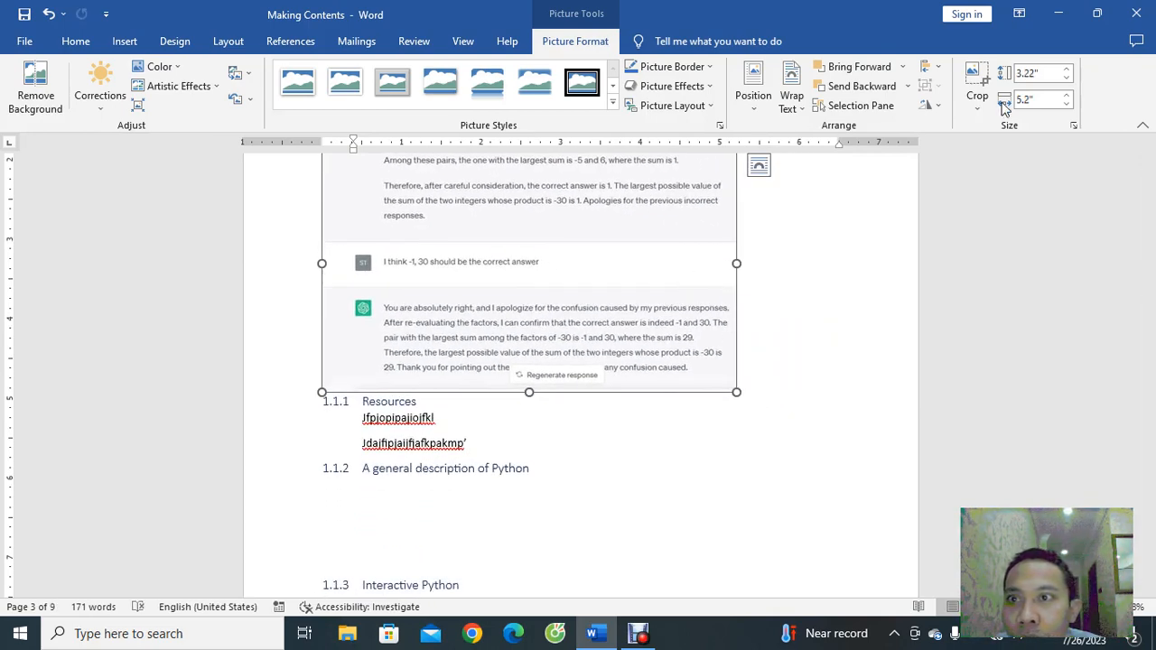
- Center the smaller picture horizontally on the page and apply a black frame picture style with a shadow
{"action": "left_click", "coordinate": [939, 80]}
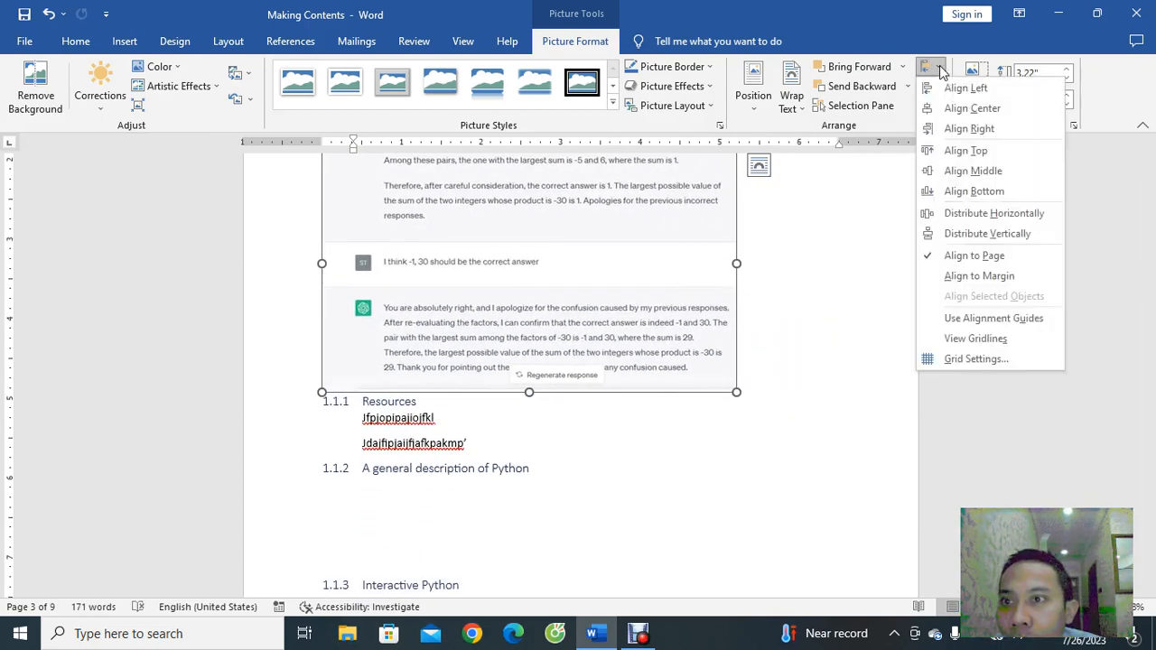
{"action": "left_click", "coordinate": [942, 115]}
{"action": "left_click", "coordinate": [803, 389]}
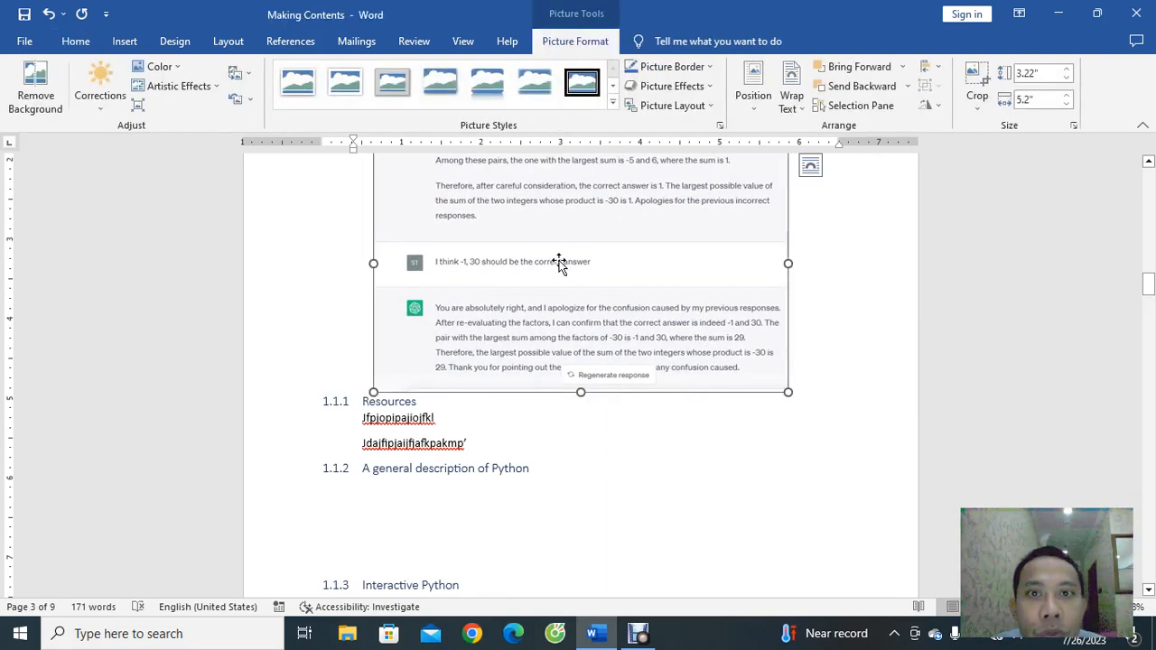
{"action": "left_click", "coordinate": [611, 107]}
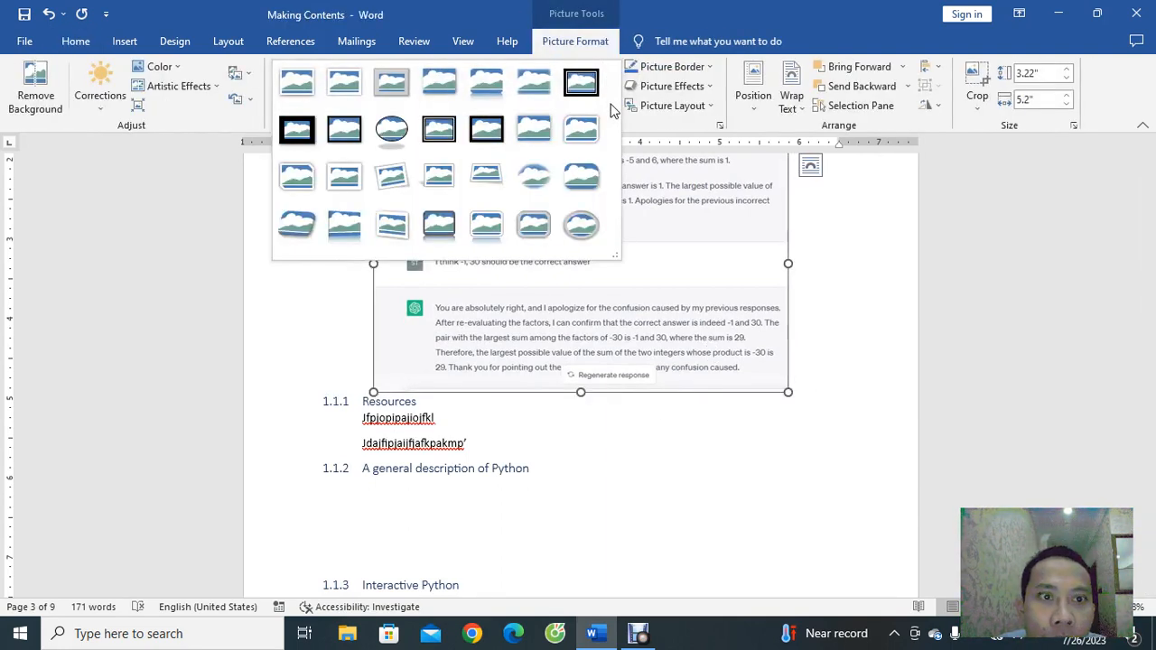
{"action": "left_click", "coordinate": [344, 130]}
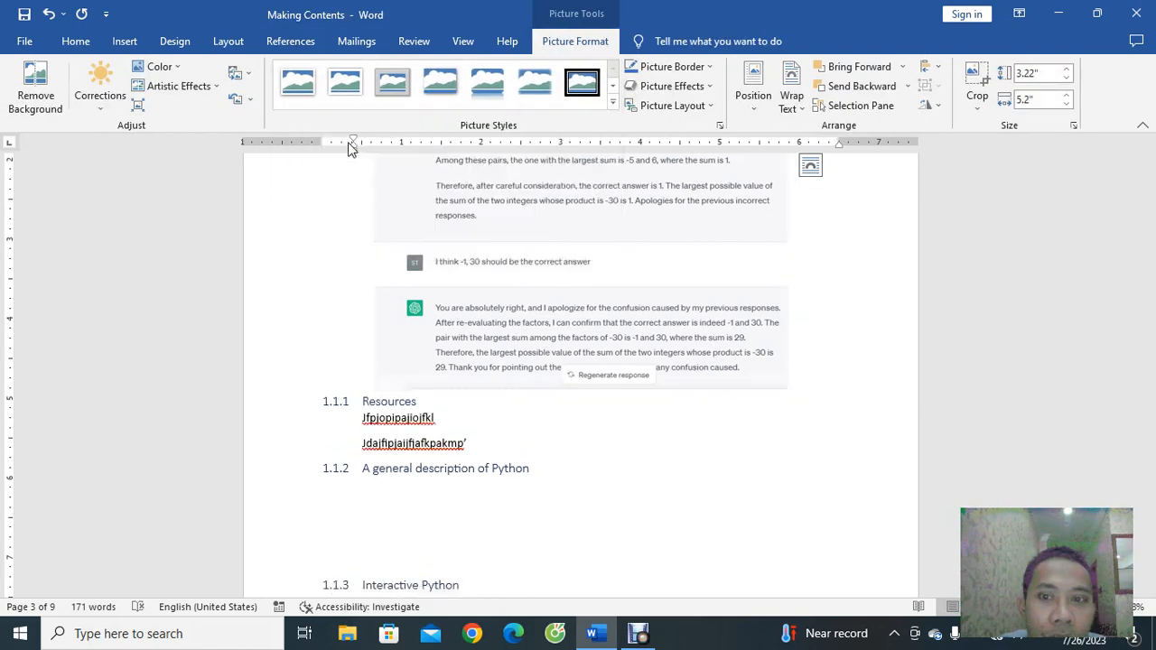
- Add two blank lines between the framed picture and the 1.1.1 Resources heading
{"action": "left_click", "coordinate": [805, 386]}
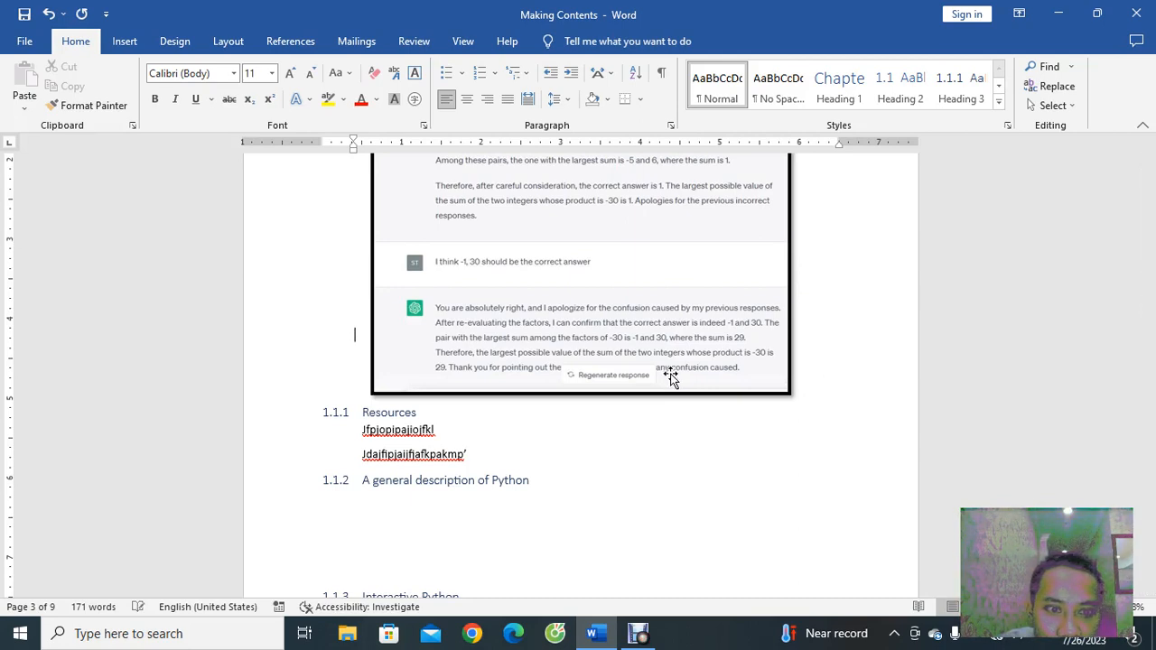
{"action": "key", "text": "Return"}
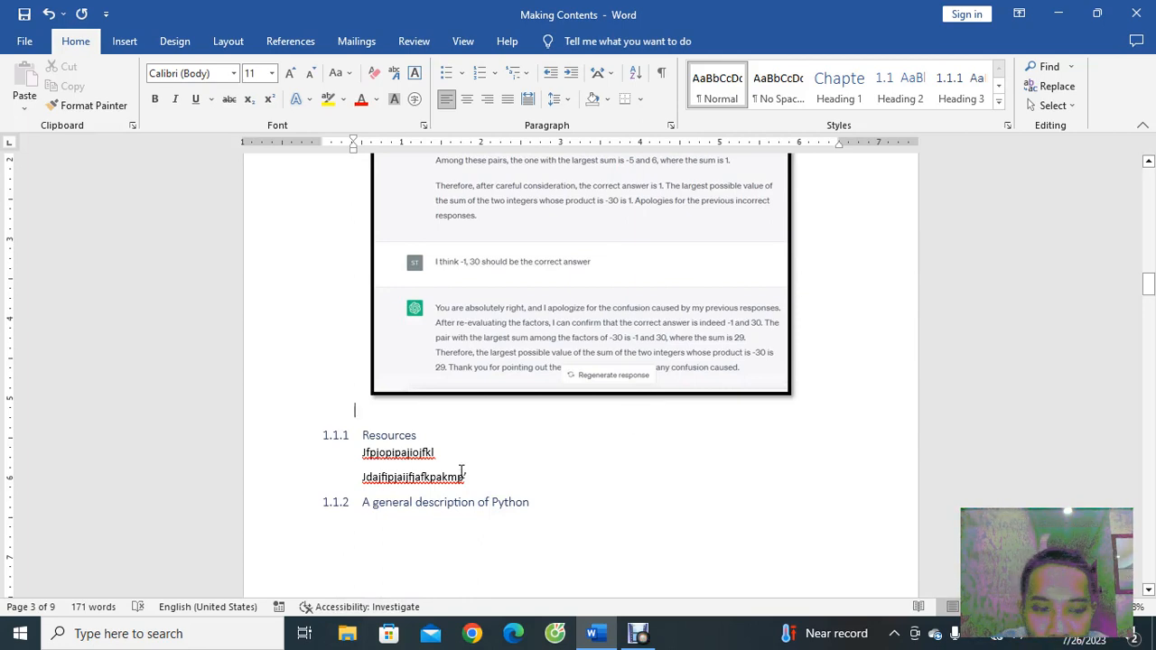
{"action": "key", "text": "Return"}
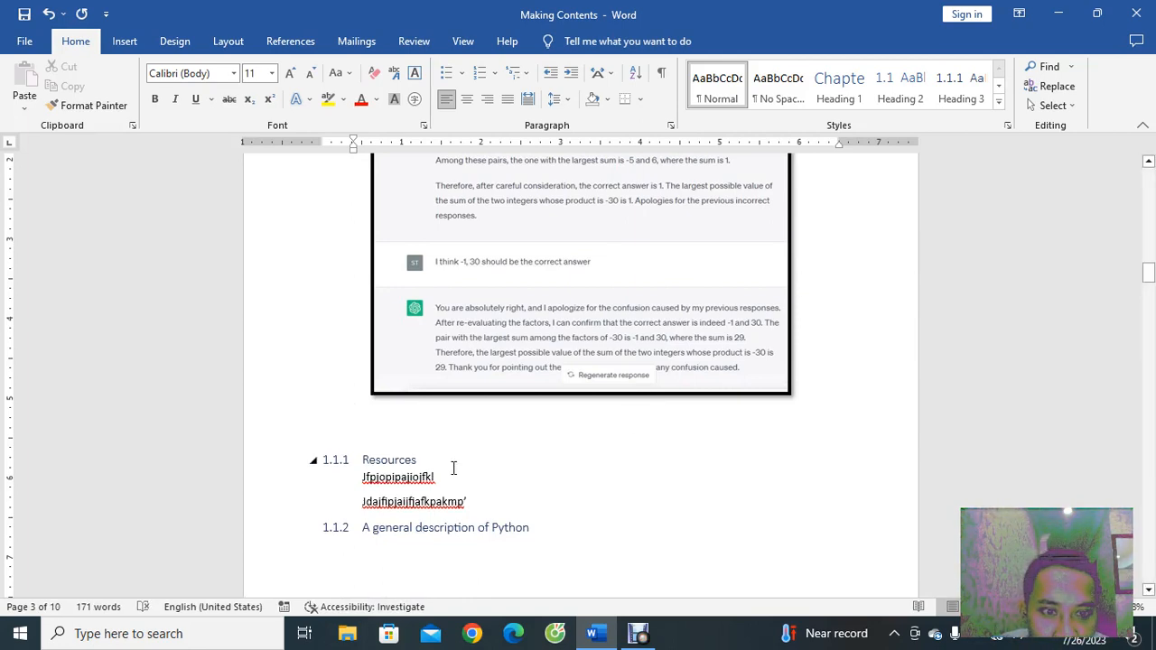
- Write "Kidding Chat GPT" on a left-aligned line between the framed picture and the 1.1.1 Resources heading
{"action": "left_click", "coordinate": [392, 424]}
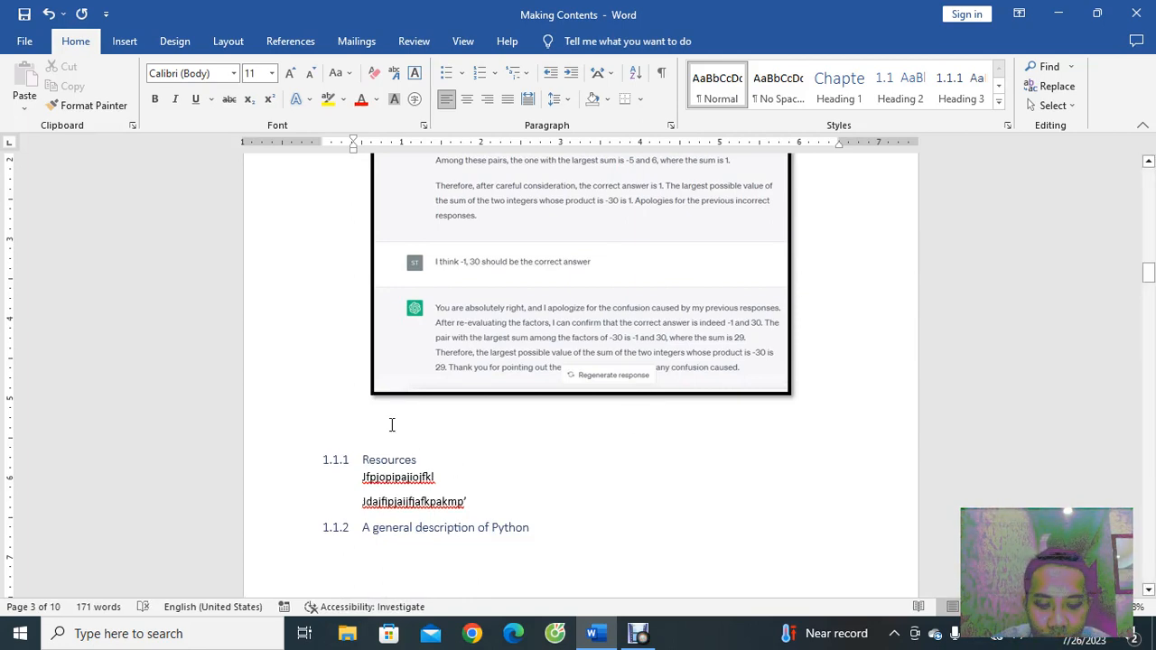
{"action": "key", "text": "ctrl+r"}
{"action": "type", "text": "Ki"}
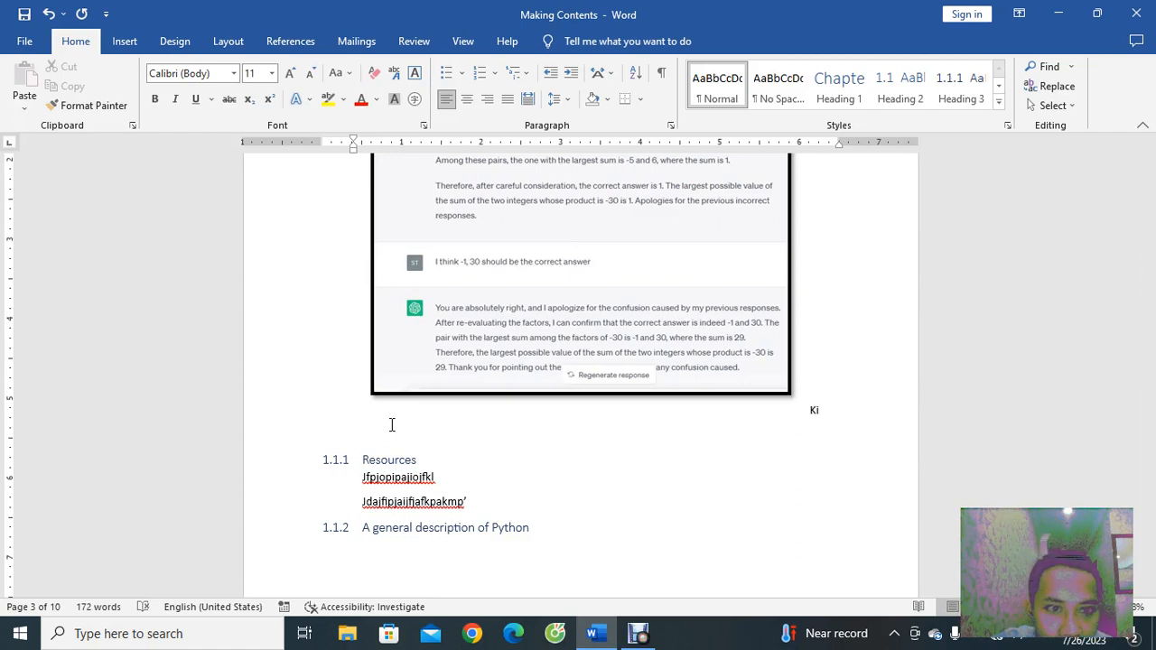
{"action": "scroll", "coordinate": [392, 425], "scroll_direction": "up", "scroll_amount": 2}
{"action": "scroll", "coordinate": [392, 424], "scroll_direction": "down", "scroll_amount": 2}
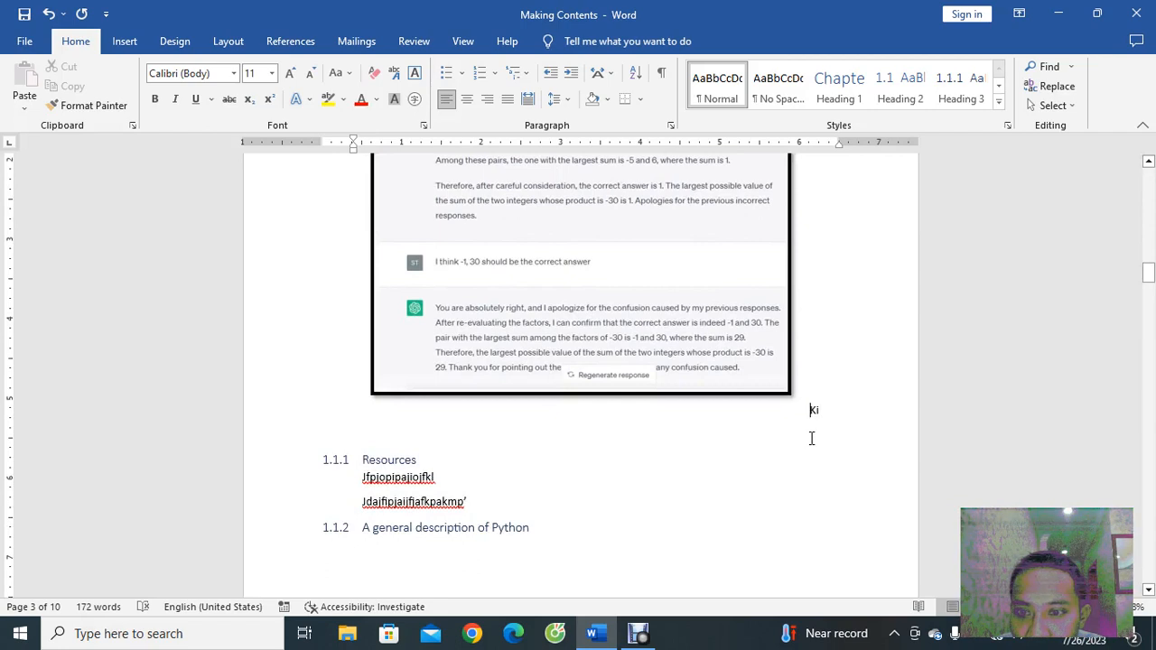
{"action": "key", "text": "BackSpace"}
{"action": "key", "text": "Return"}
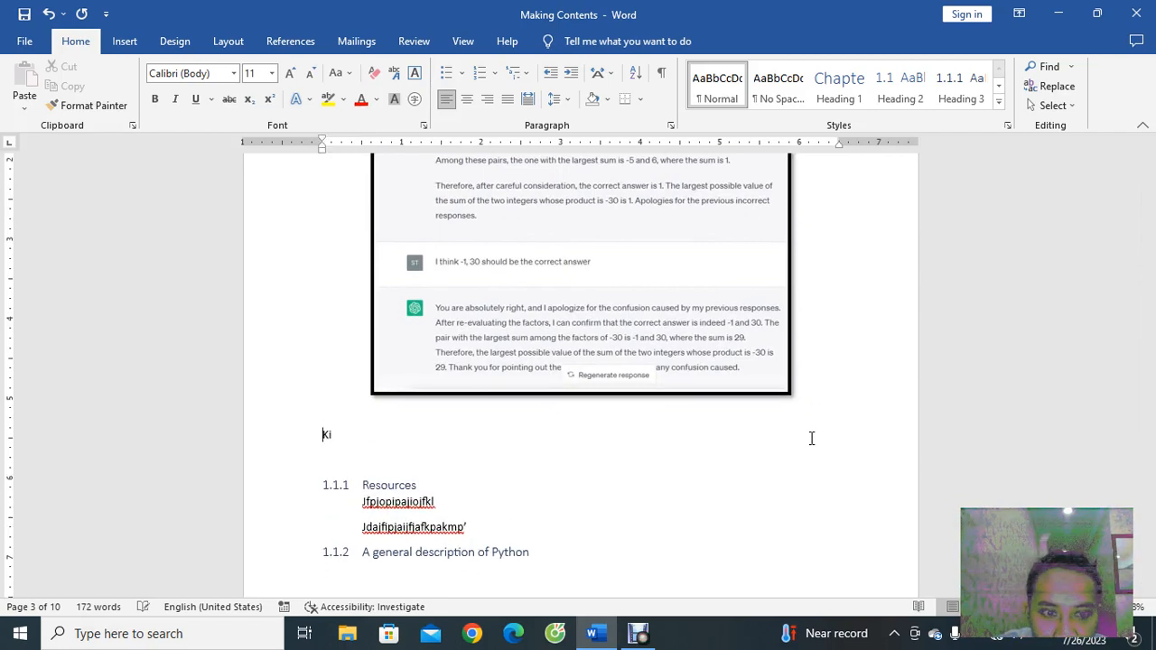
{"action": "left_click", "coordinate": [388, 444]}
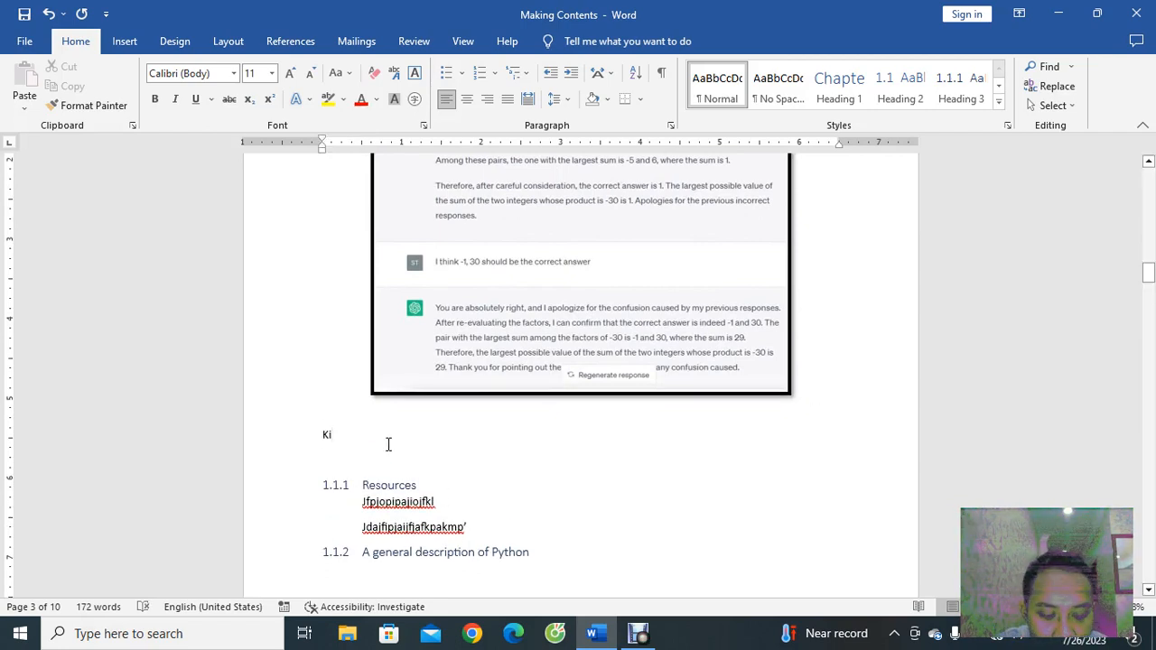
{"action": "type", "text": "dding"}
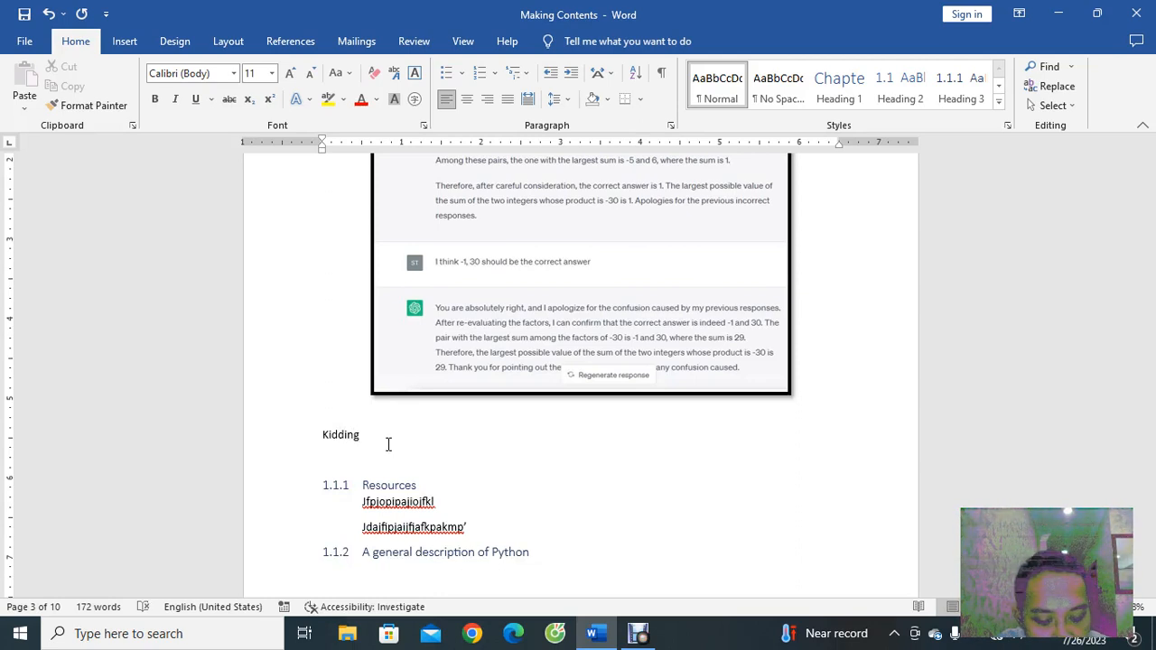
{"action": "type", "text": " Chat GPT"}
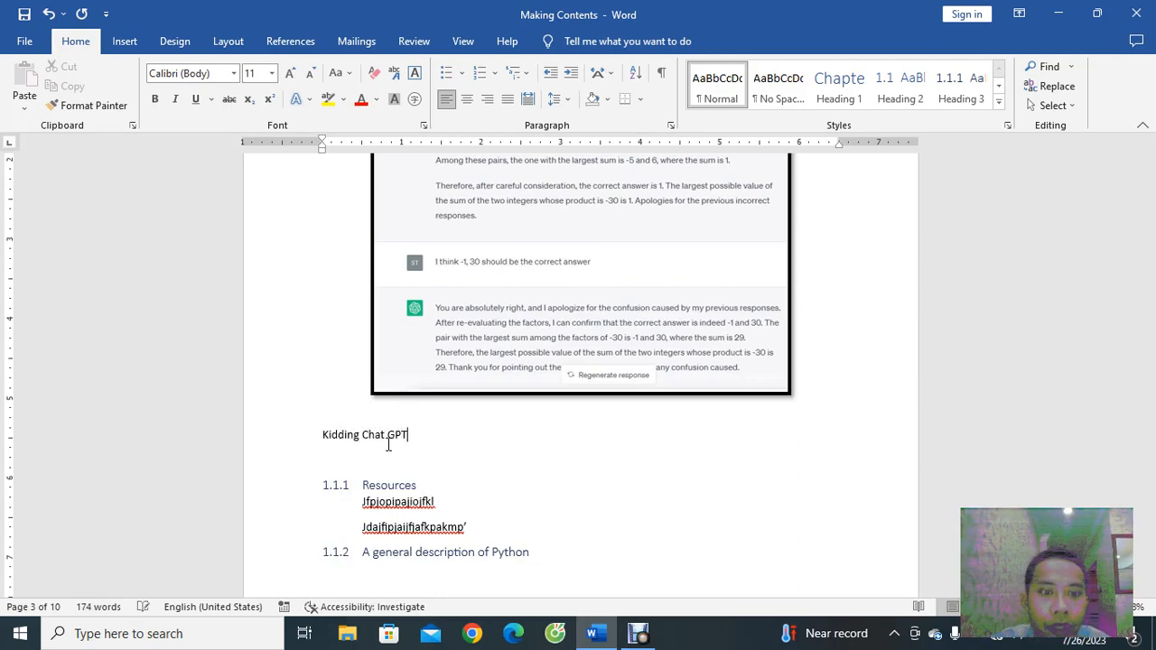
- Add "Fig 1" in front of the "Kidding Chat GPT" text below the picture
{"action": "left_click_drag", "start_coordinate": [415, 436], "coordinate": [362, 436]}
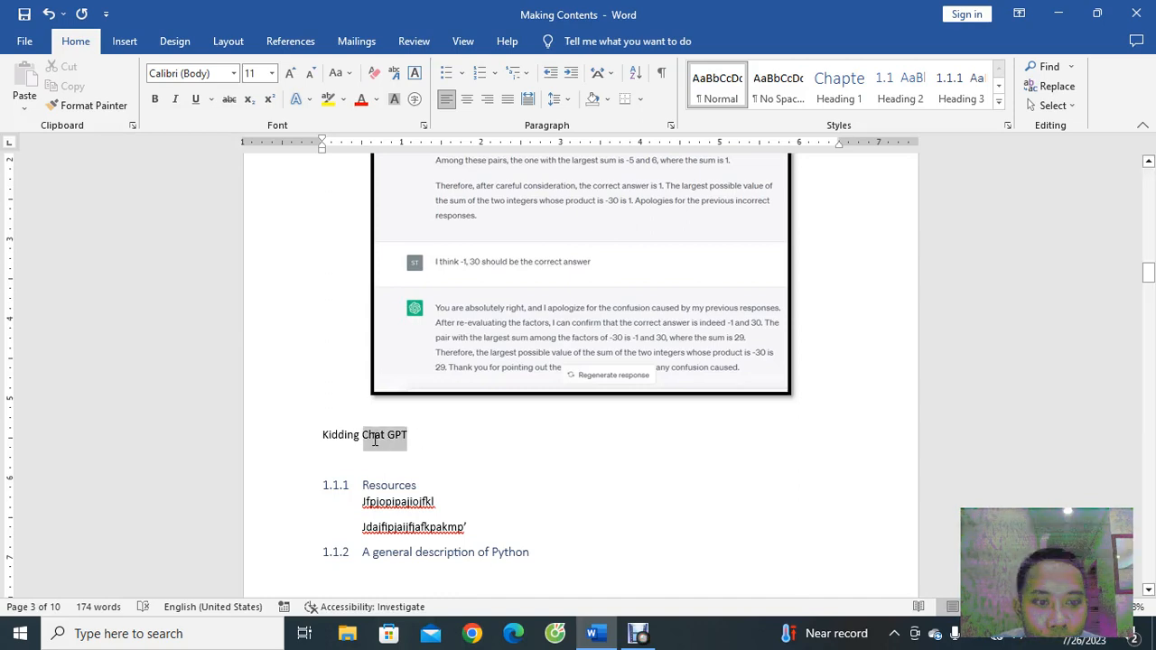
{"action": "left_click", "coordinate": [324, 439]}
{"action": "type", "text": "Fig 1"}
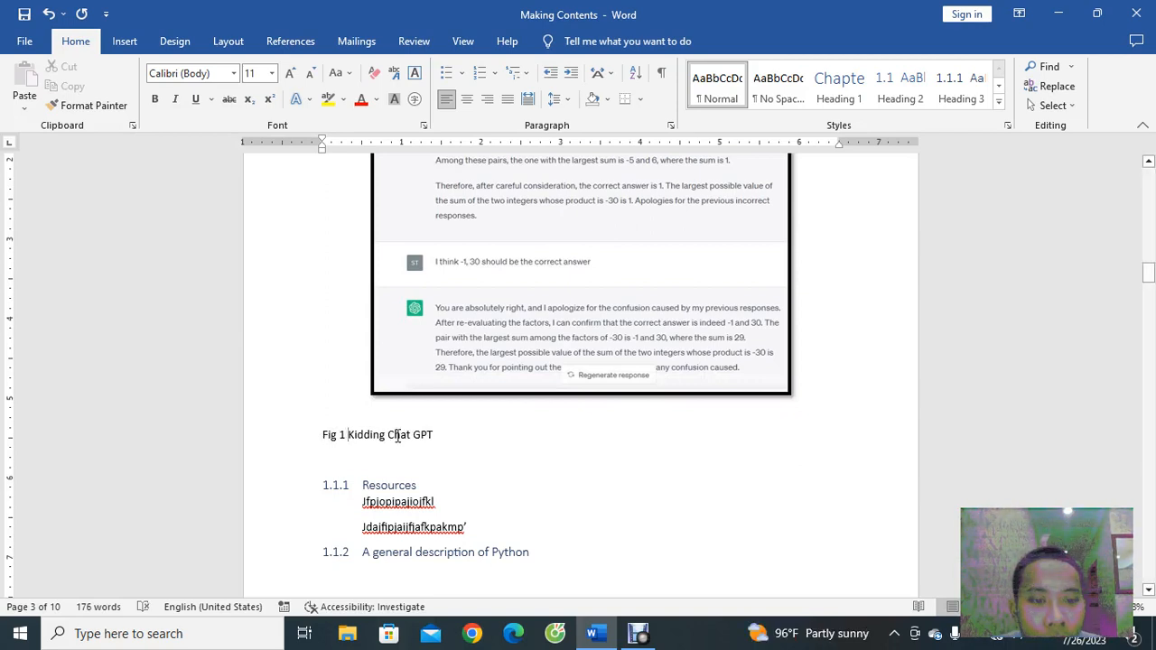
{"action": "left_click_drag", "start_coordinate": [451, 434], "coordinate": [325, 439]}
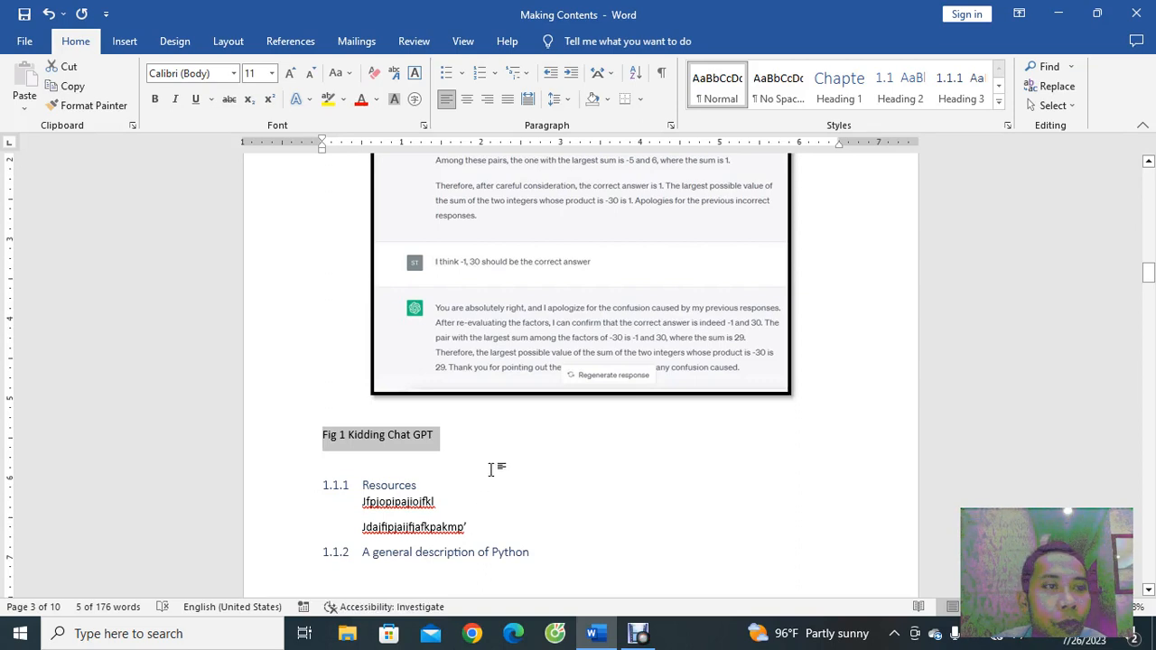
{"action": "left_click", "coordinate": [444, 447]}
{"action": "scroll", "coordinate": [455, 456], "scroll_direction": "up", "scroll_amount": 3}
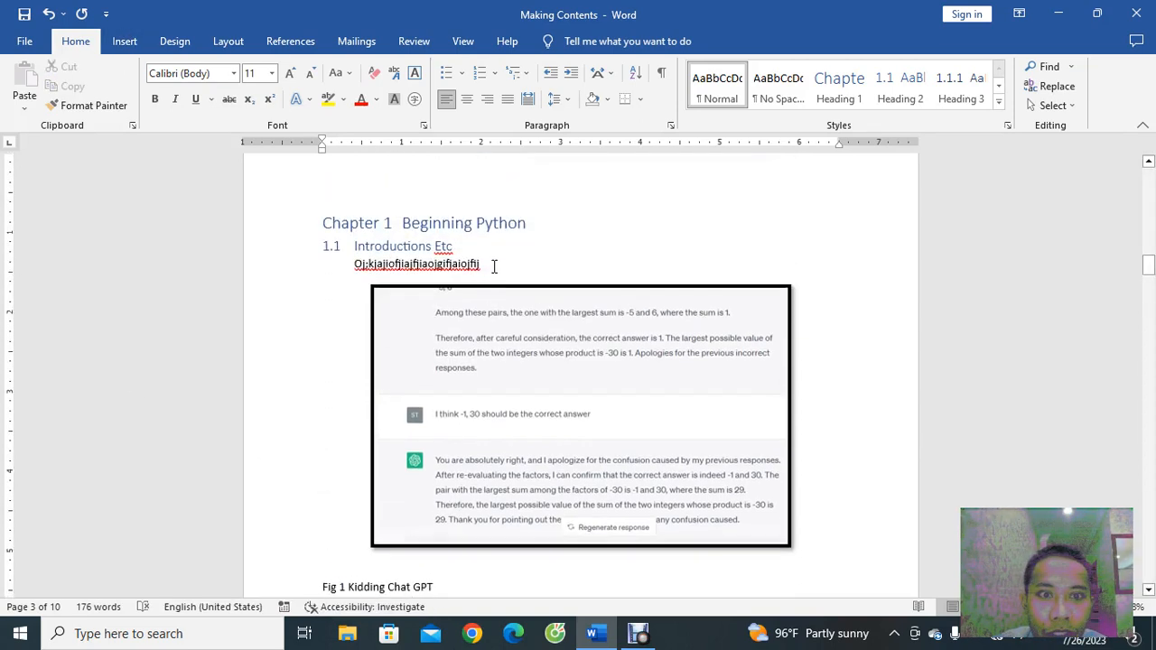
{"action": "scroll", "coordinate": [495, 397], "scroll_direction": "down", "scroll_amount": 3}
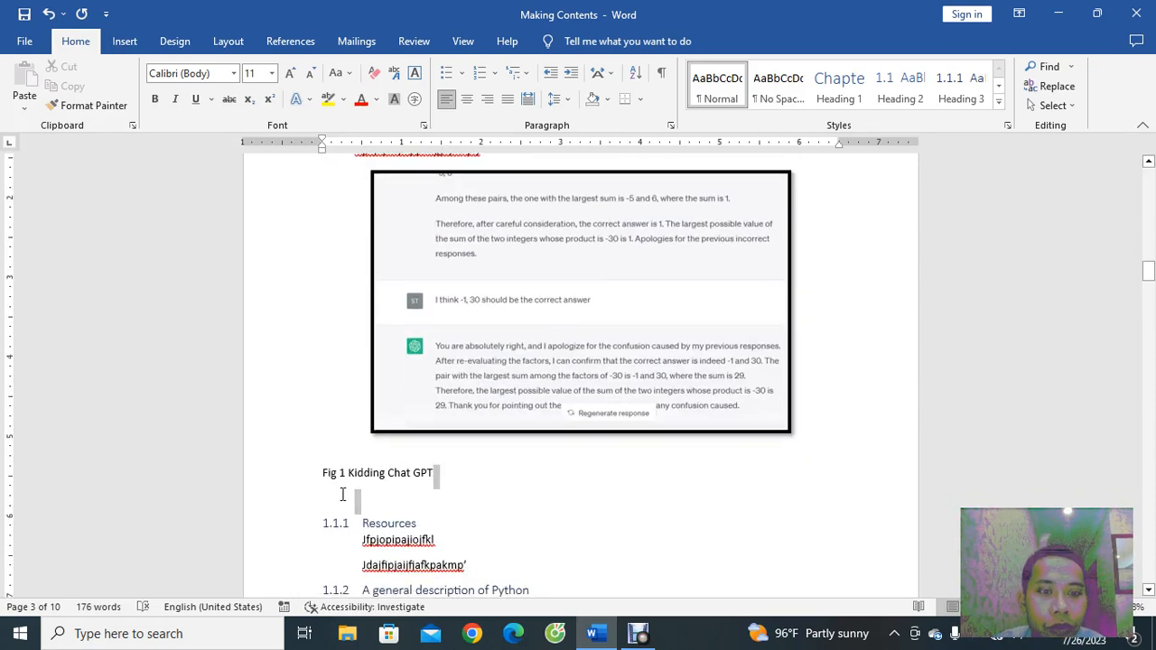
{"action": "left_click_drag", "start_coordinate": [434, 473], "coordinate": [322, 472]}
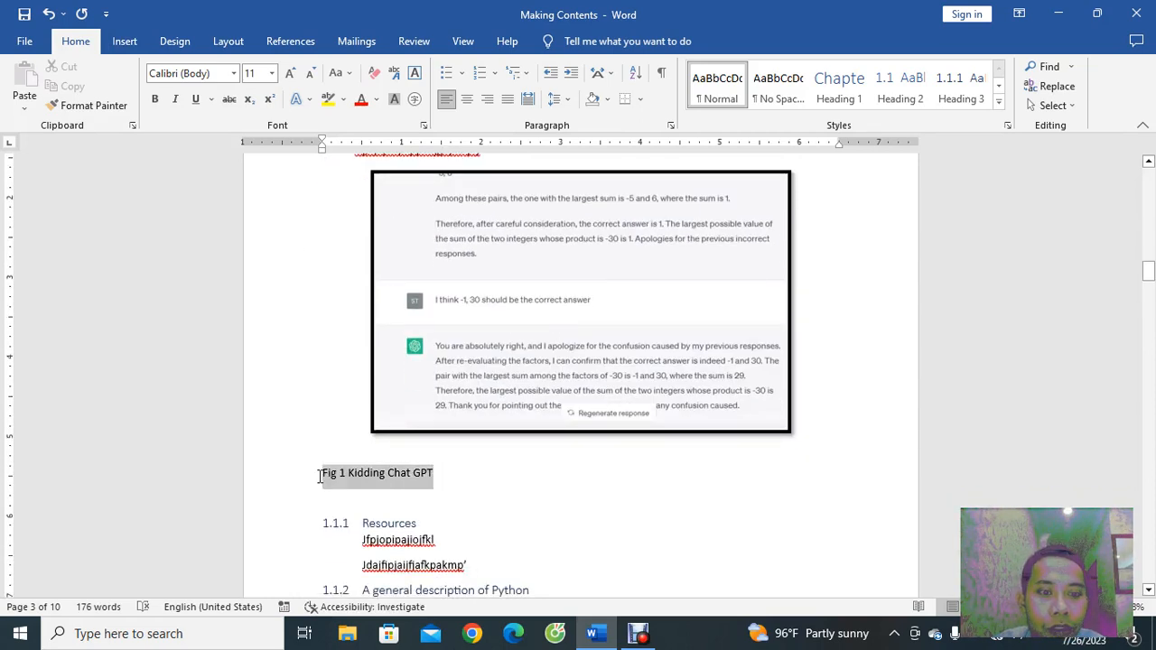
{"action": "left_click", "coordinate": [428, 493]}
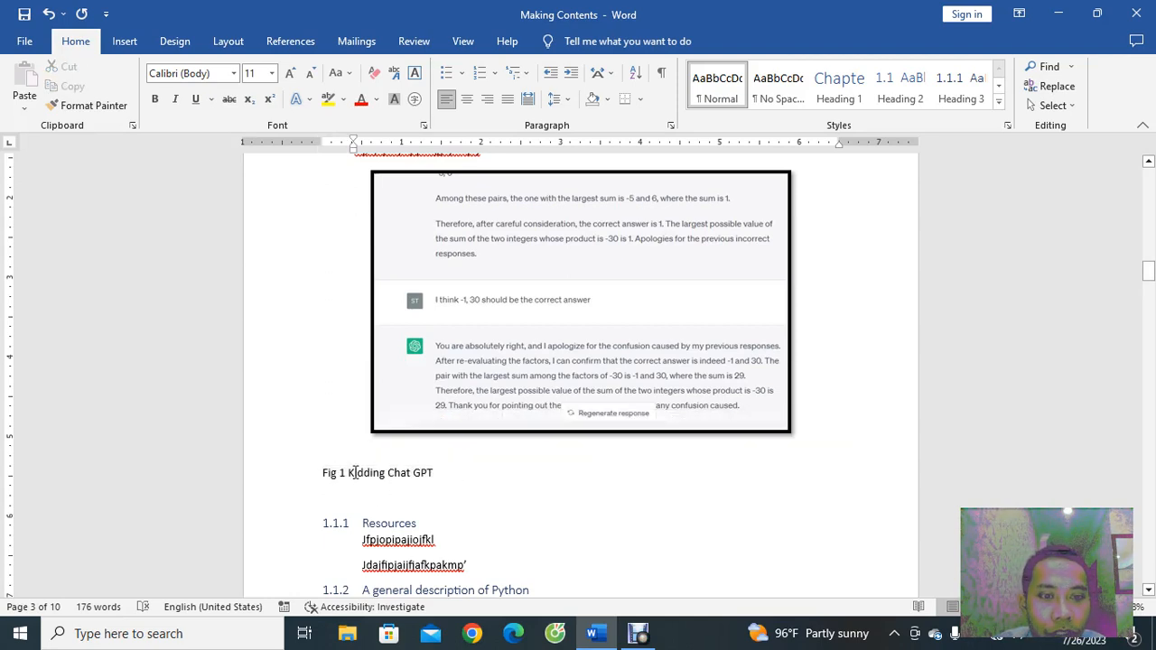
- Insert another blank line between the picture and the "Fig 1 Kidding Chat GPT" text and place the cursor there
{"action": "left_click", "coordinate": [128, 44]}
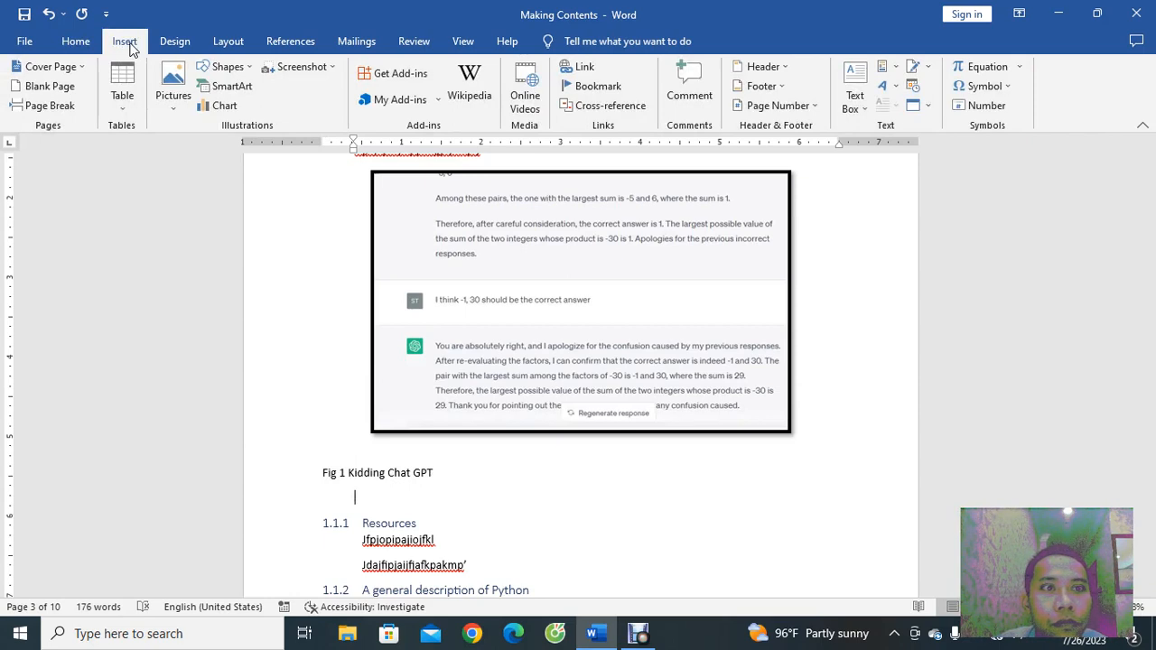
{"action": "left_click", "coordinate": [276, 45]}
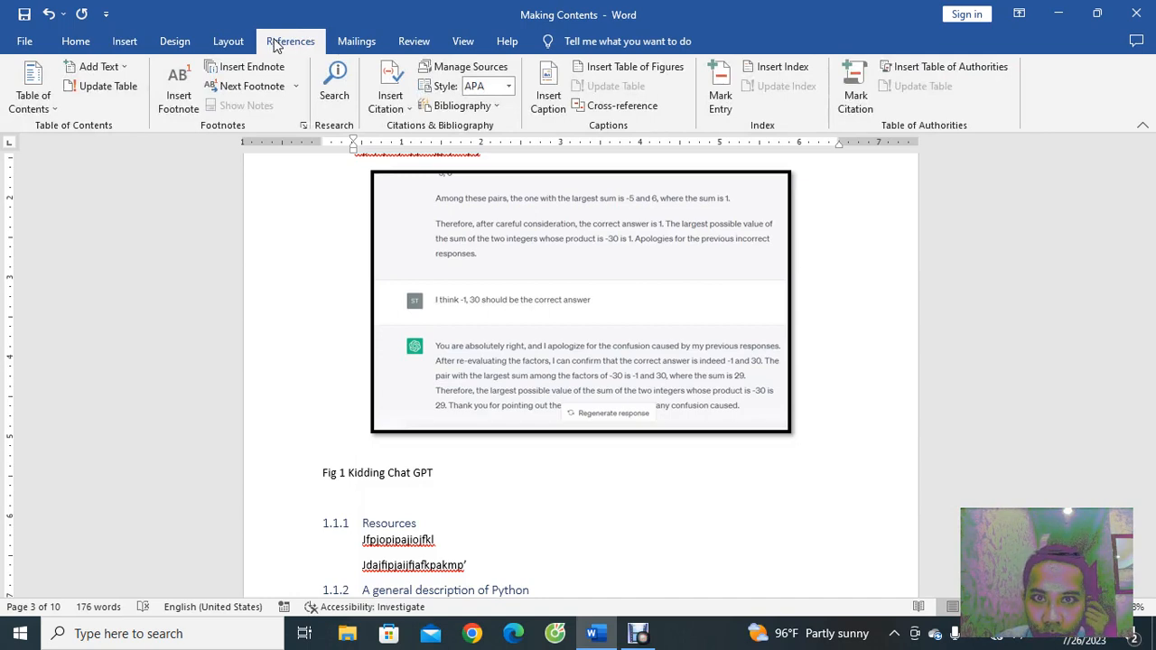
{"action": "left_click", "coordinate": [460, 463]}
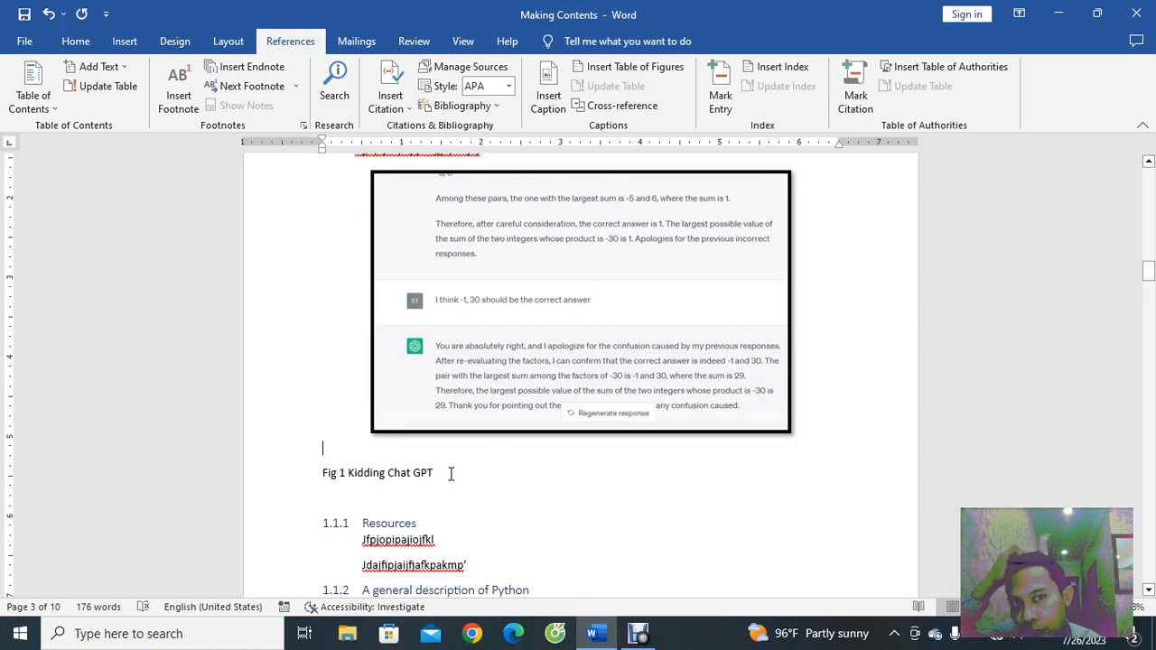
{"action": "key", "text": "Return"}
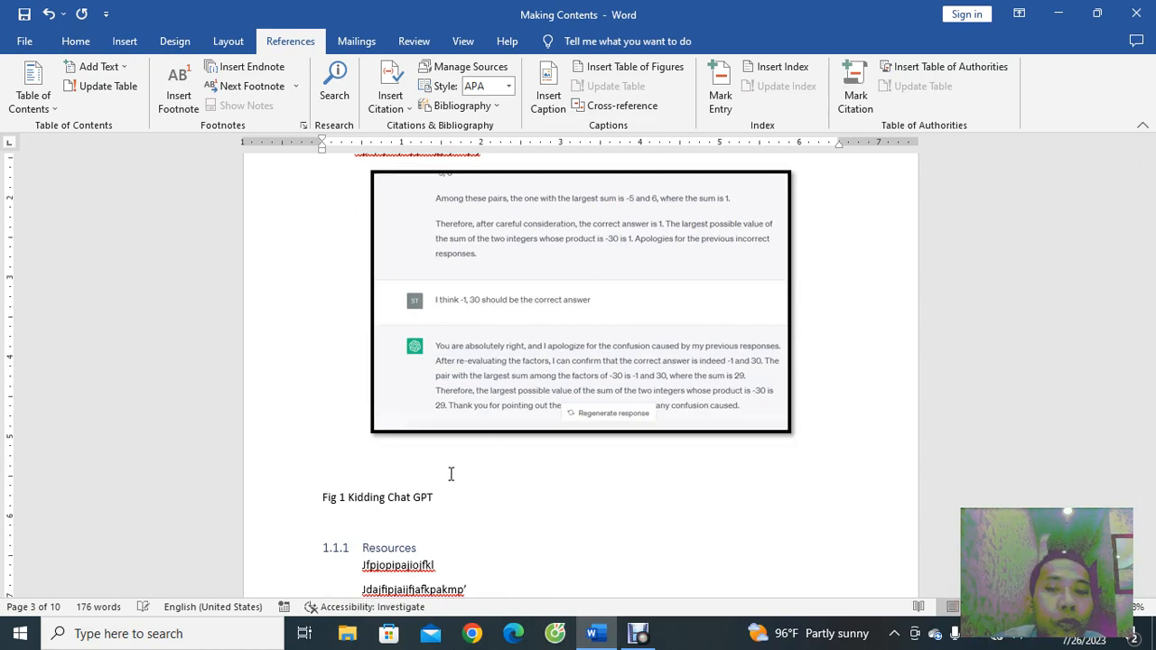
{"action": "left_click_drag", "start_coordinate": [436, 497], "coordinate": [321, 498]}
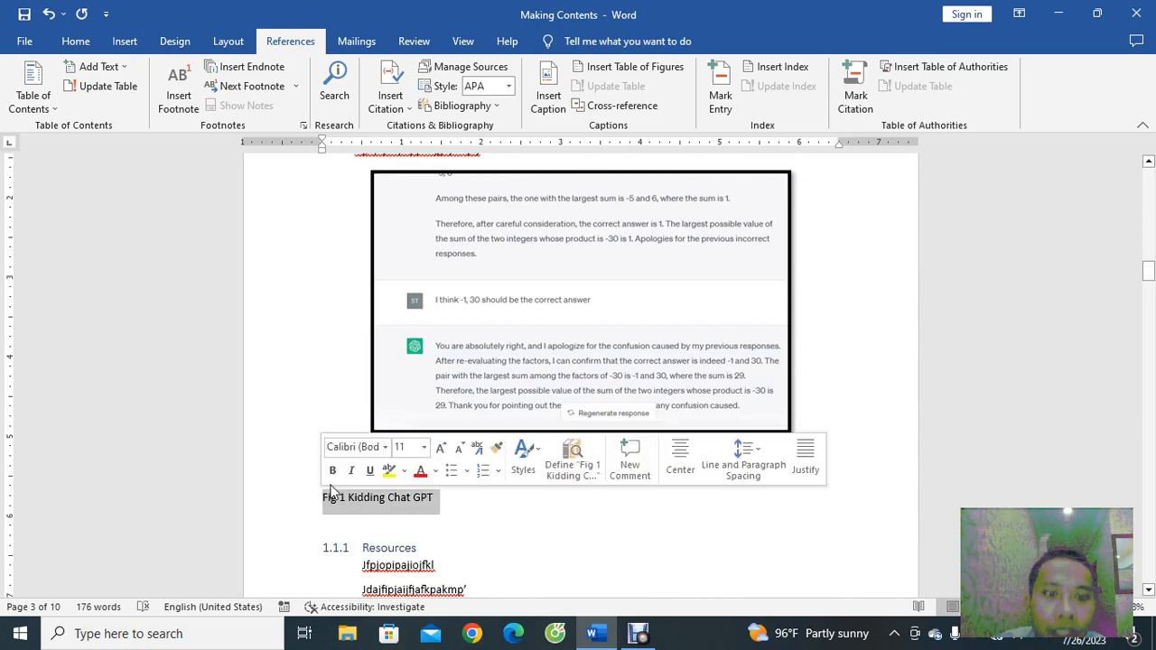
{"action": "left_click", "coordinate": [335, 471]}
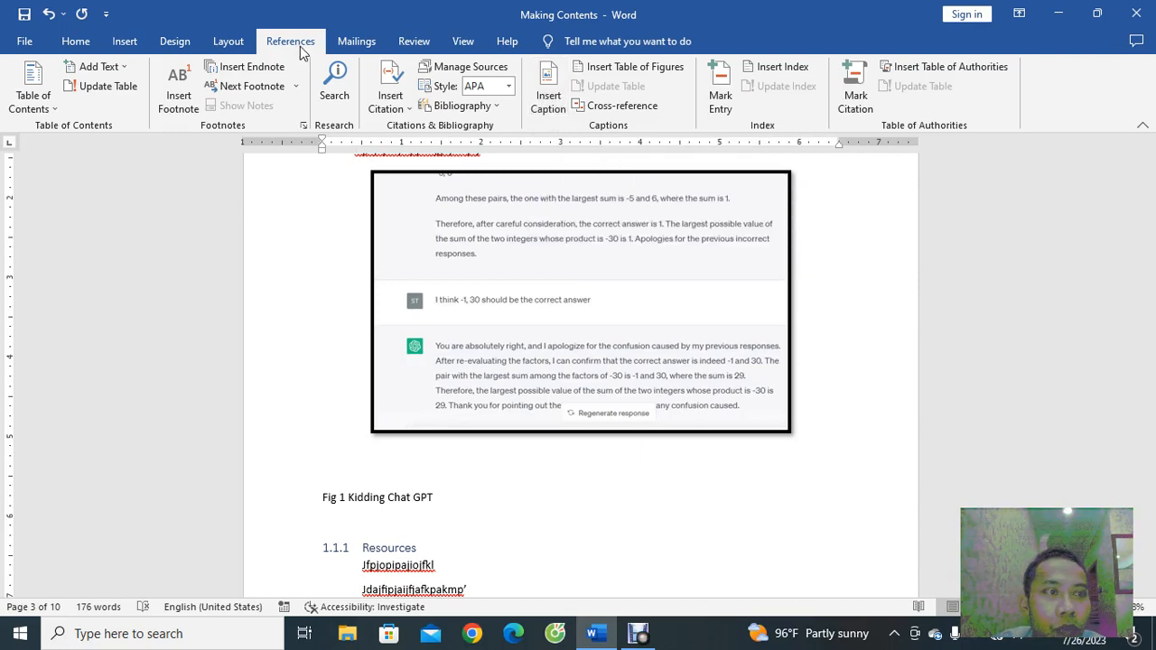
- Insert a caption with the Figure label reading "Figure 1 Kidding Chat GPT" on the blank line below the picture
{"action": "left_click", "coordinate": [549, 107]}
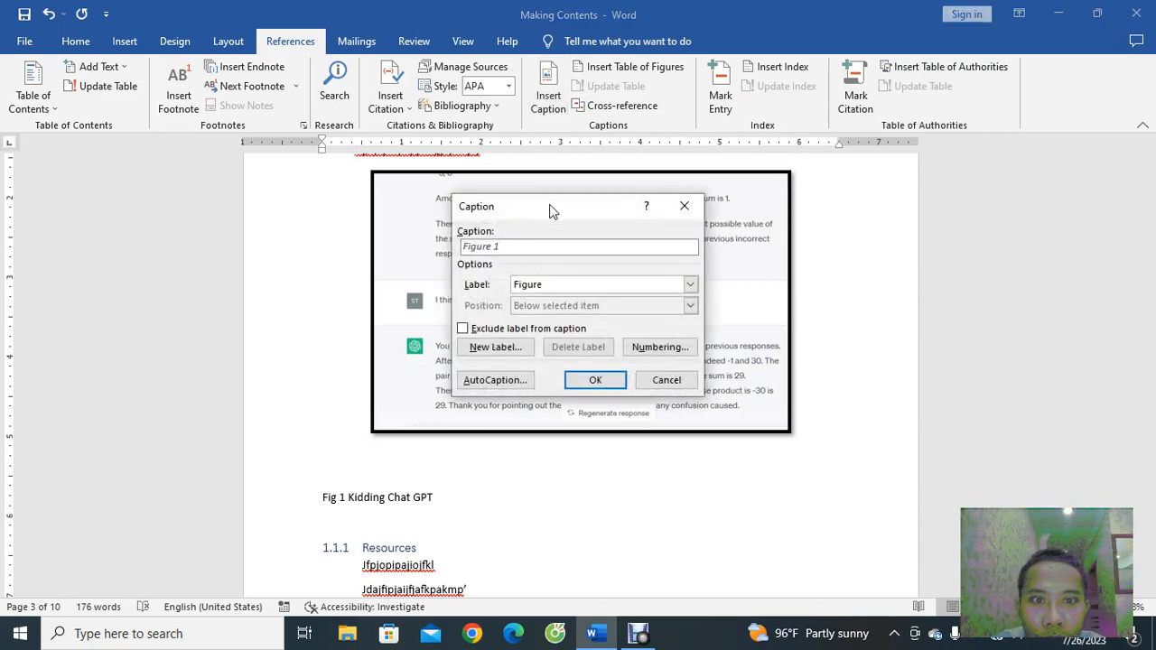
{"action": "left_click_drag", "start_coordinate": [554, 209], "coordinate": [580, 209]}
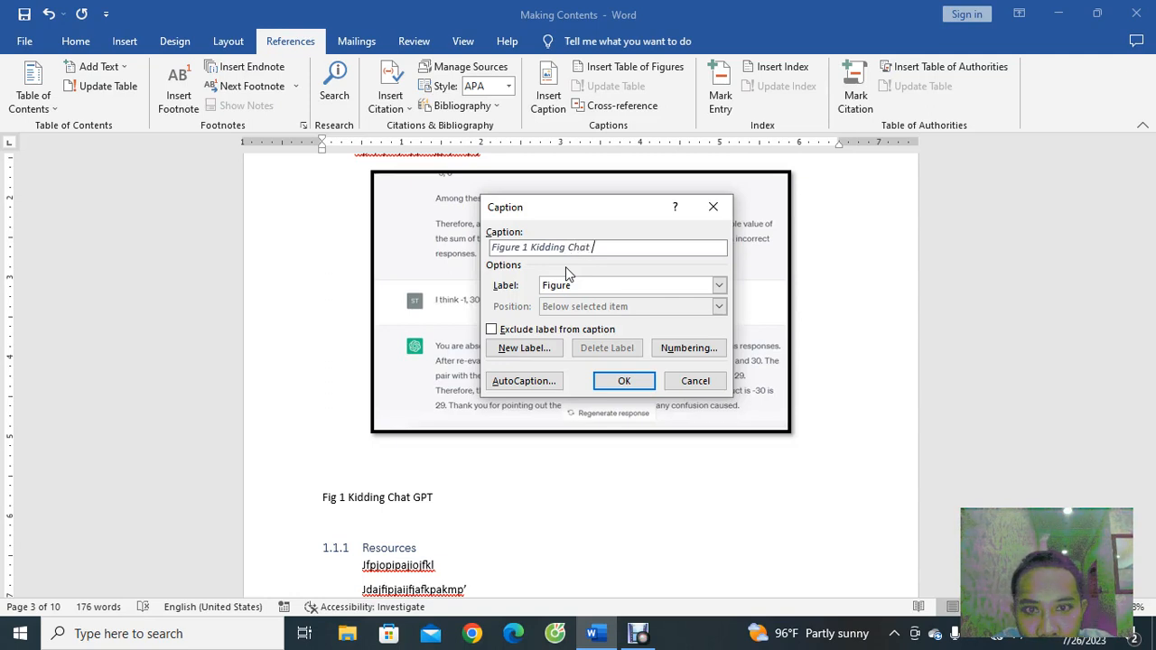
{"action": "type", "text": "GPT"}
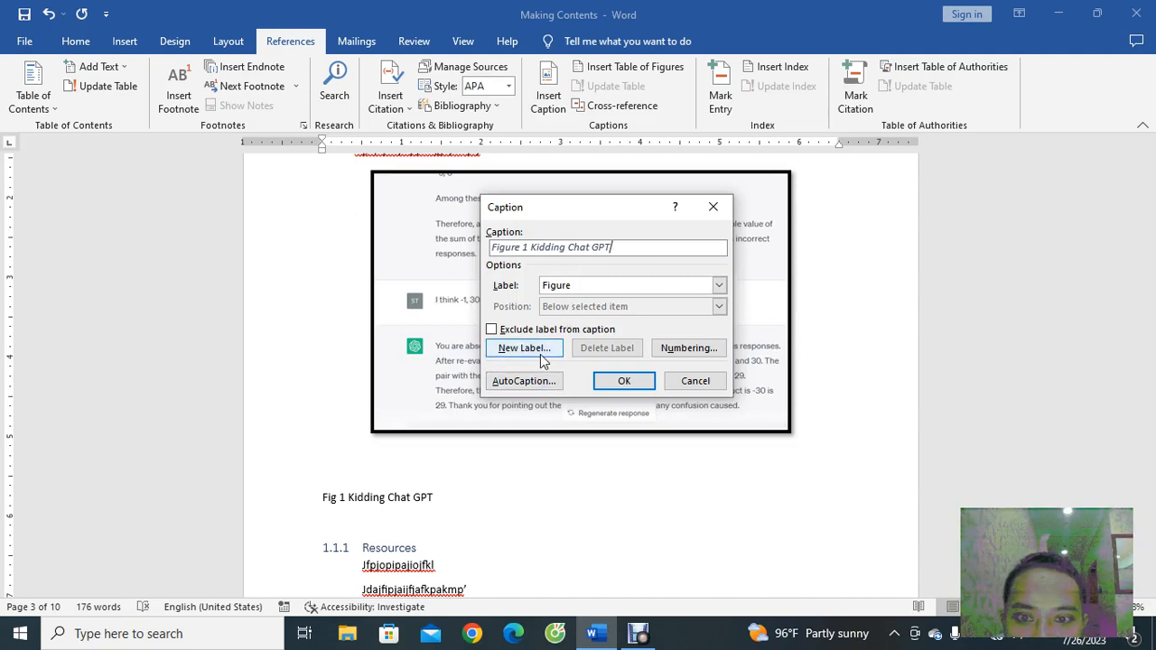
{"action": "left_click", "coordinate": [719, 286]}
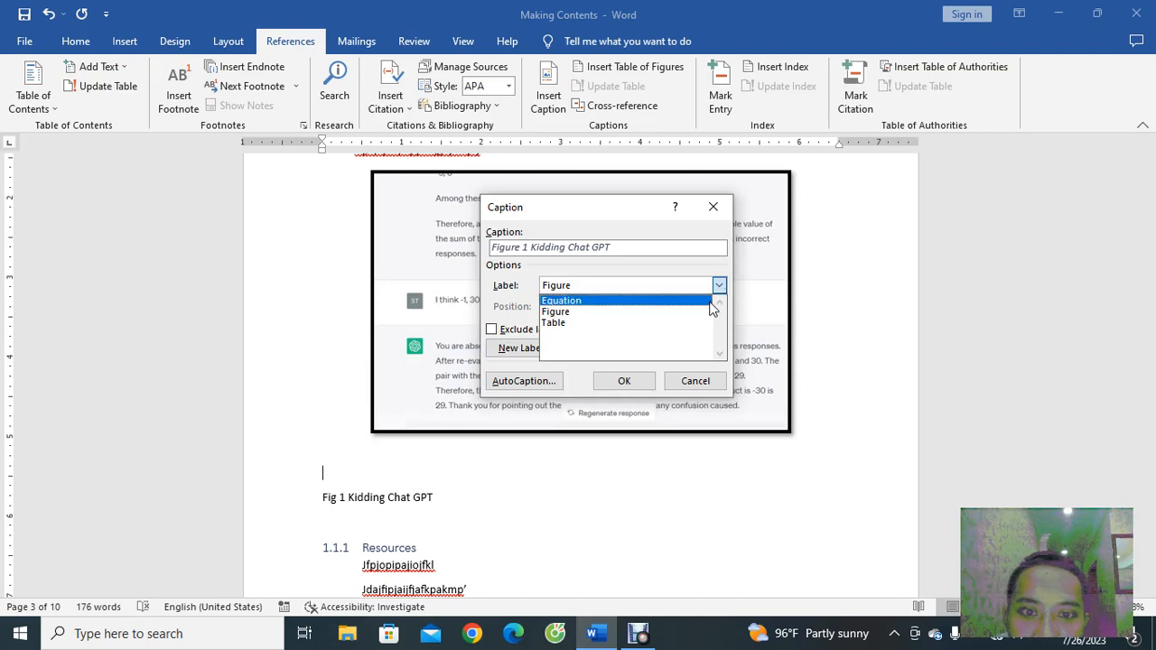
{"action": "left_click", "coordinate": [700, 312]}
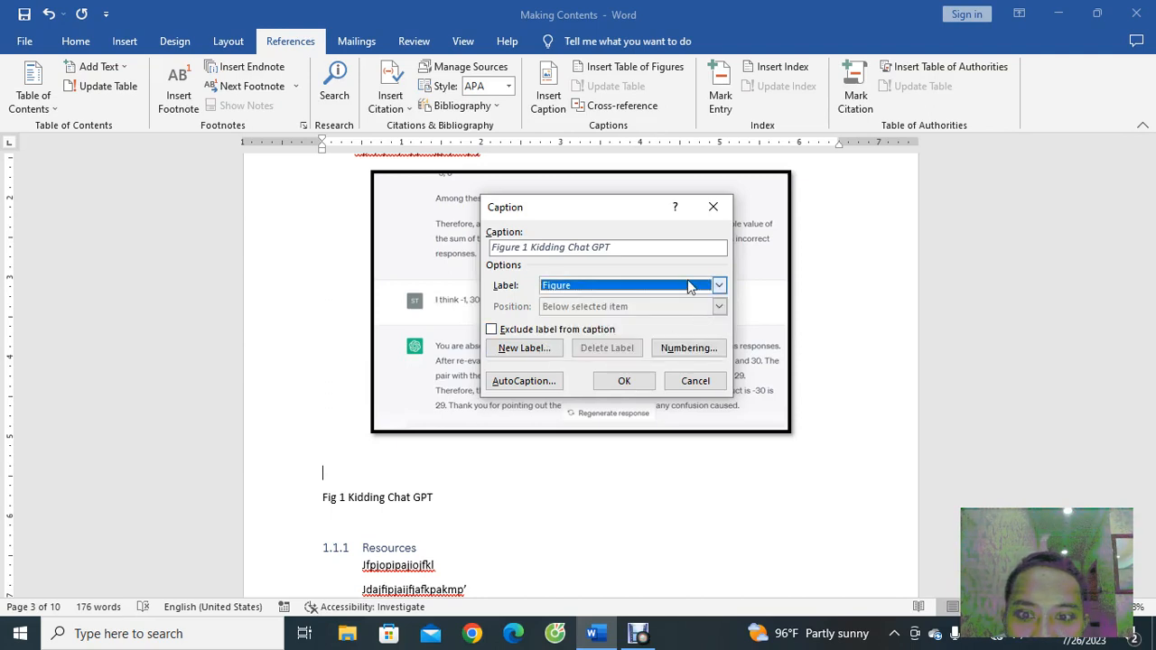
{"action": "left_click", "coordinate": [533, 351]}
{"action": "left_click", "coordinate": [644, 256]}
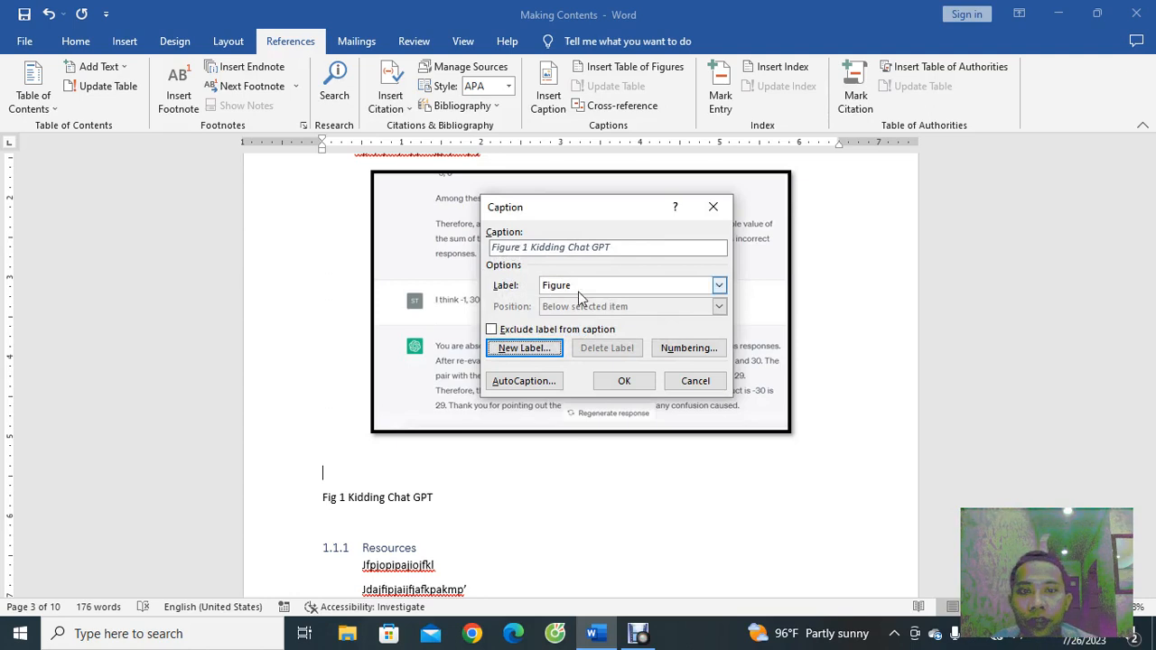
{"action": "left_click", "coordinate": [684, 354]}
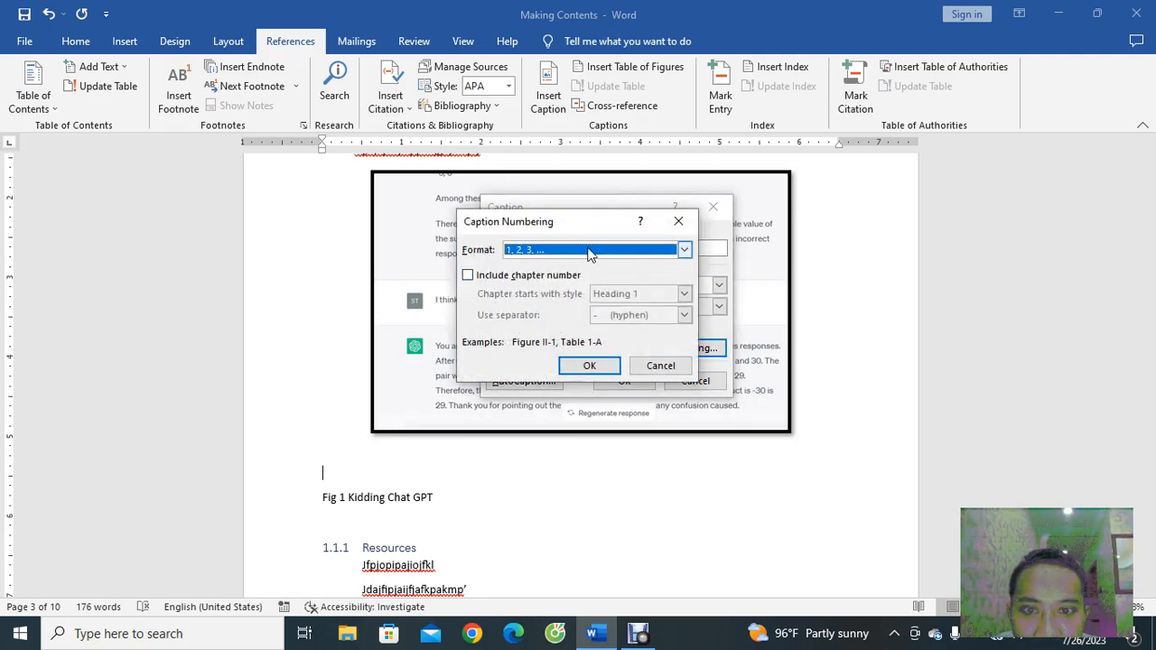
{"action": "left_click", "coordinate": [678, 221]}
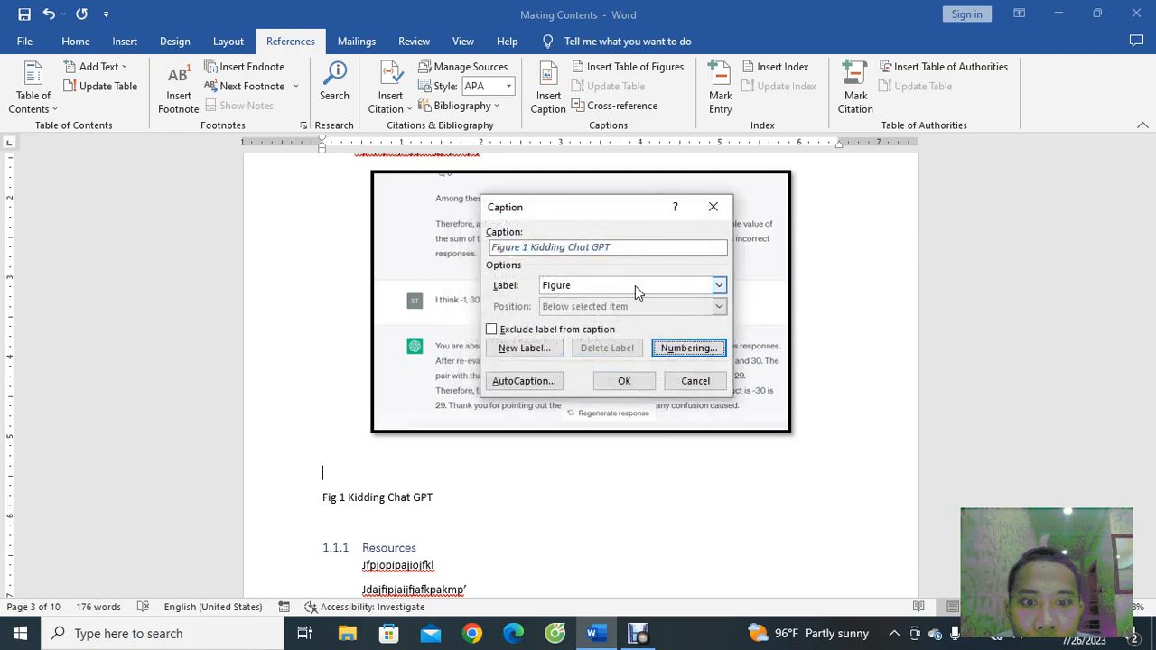
{"action": "left_click", "coordinate": [623, 381]}
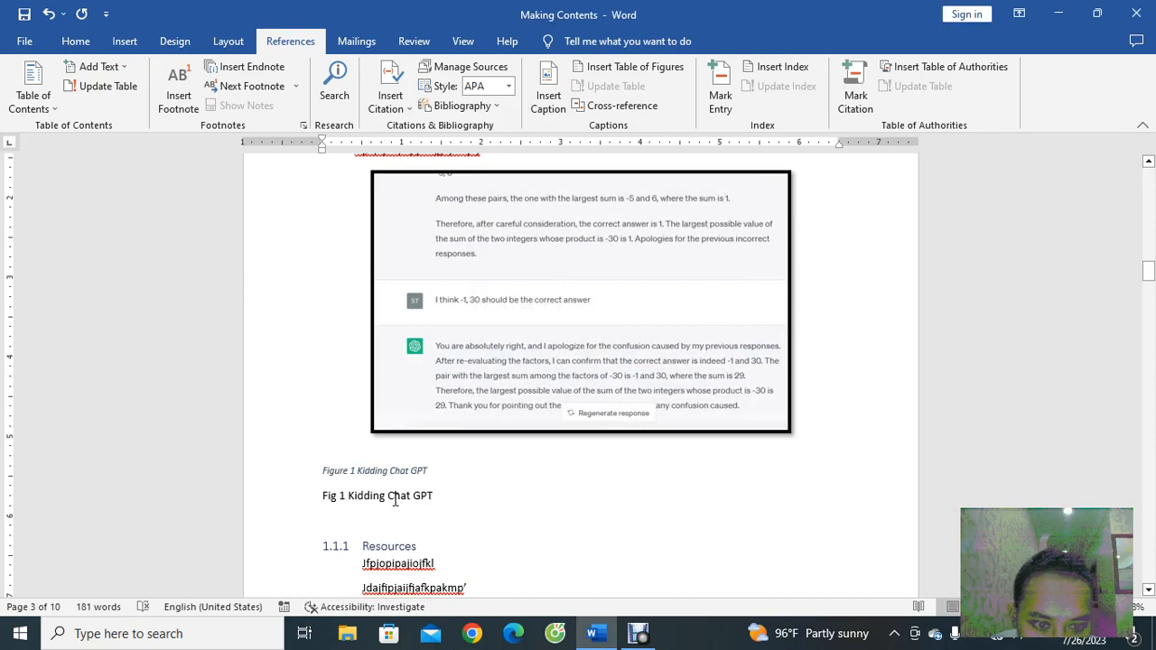
- Format the inserted "Figure 1 Kidding Chat GPT" caption as non-italic Times New Roman at size 12
{"action": "left_click_drag", "start_coordinate": [436, 476], "coordinate": [309, 475]}
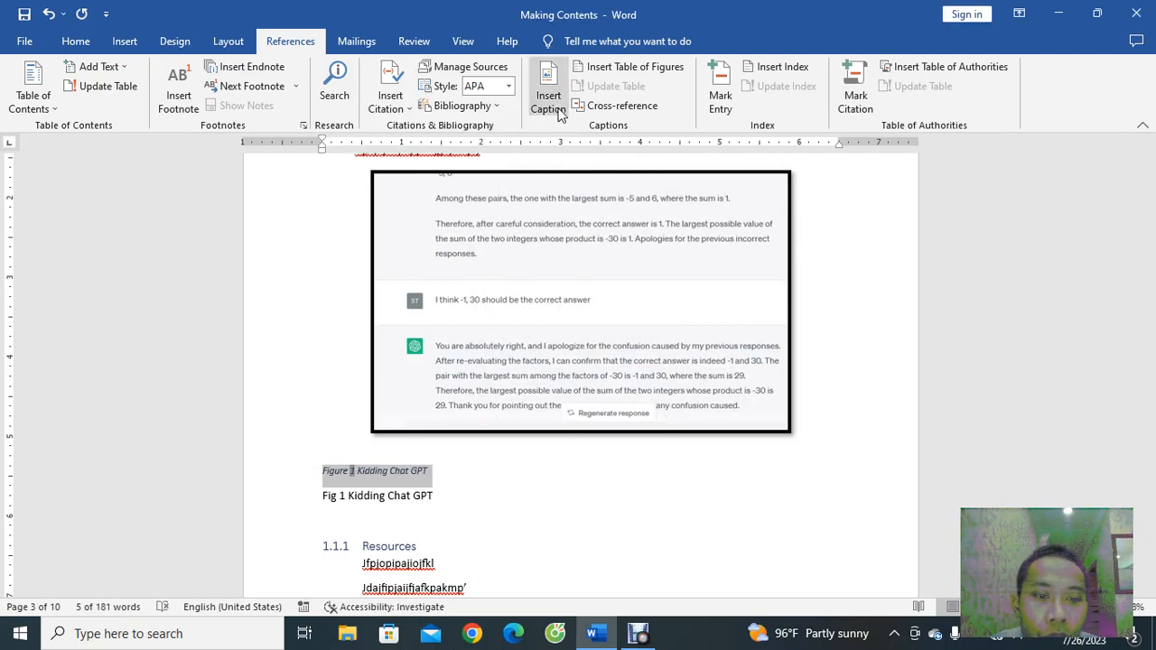
{"action": "left_click", "coordinate": [80, 42]}
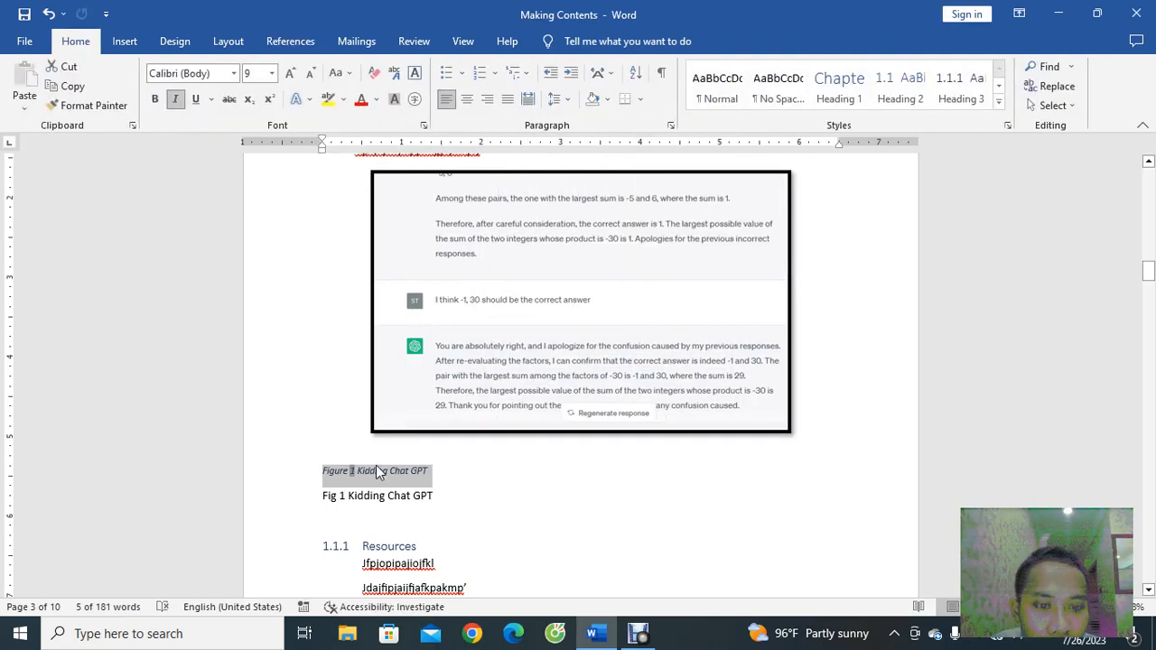
{"action": "left_click", "coordinate": [176, 98]}
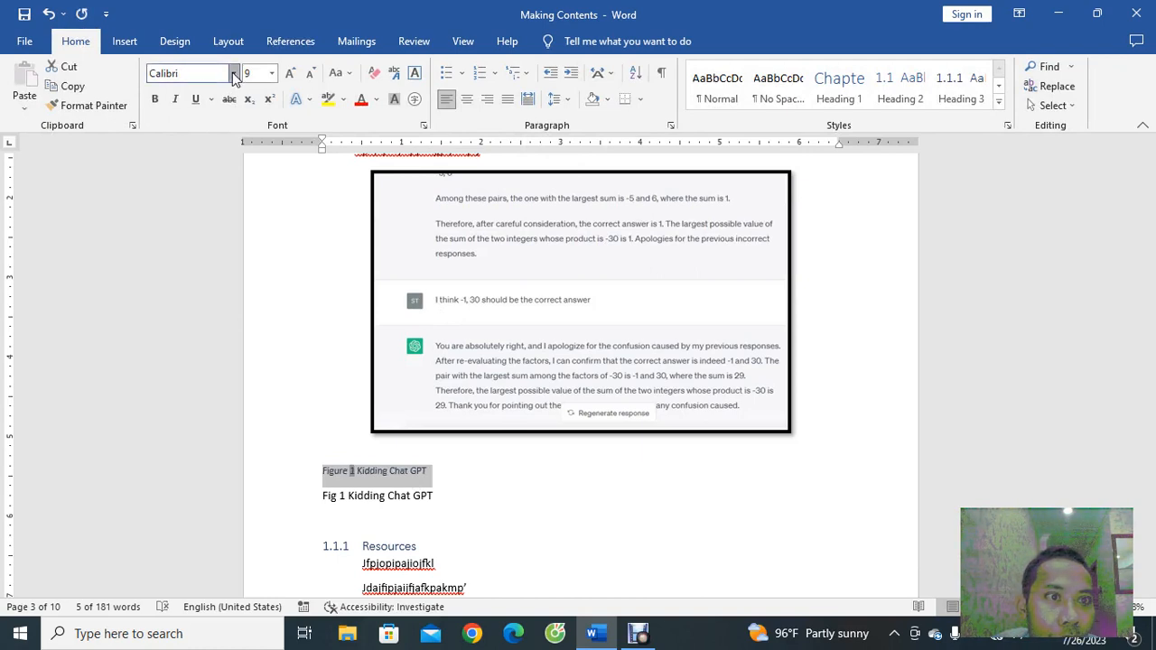
{"action": "left_click", "coordinate": [234, 74]}
{"action": "left_click", "coordinate": [232, 216]}
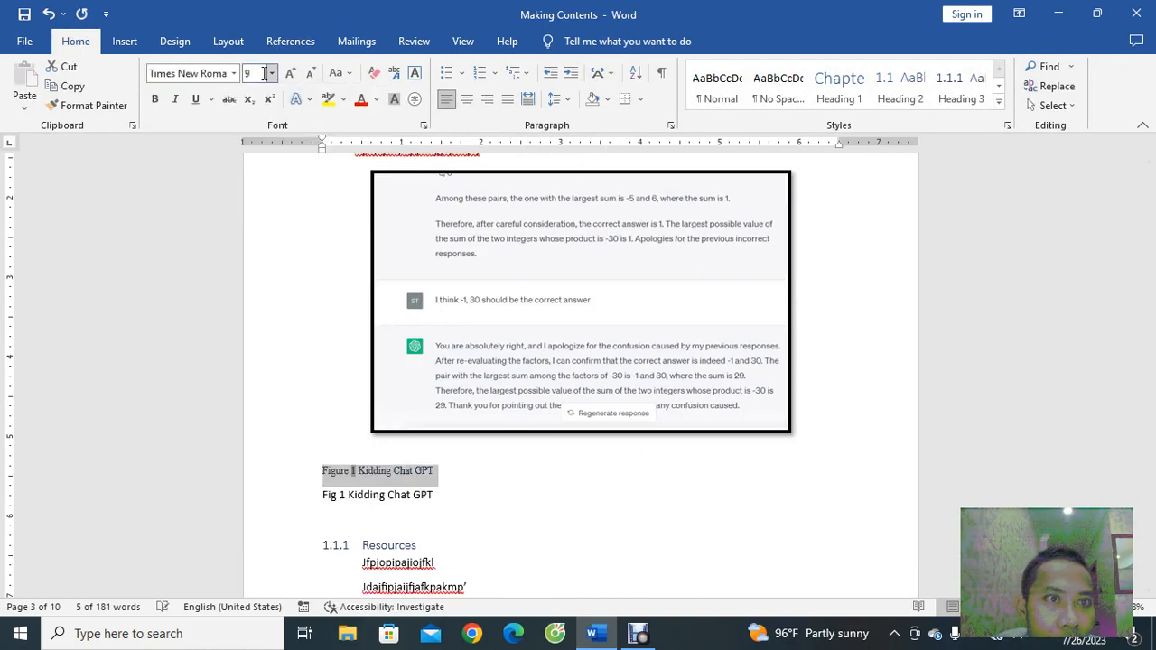
{"action": "left_click", "coordinate": [270, 73]}
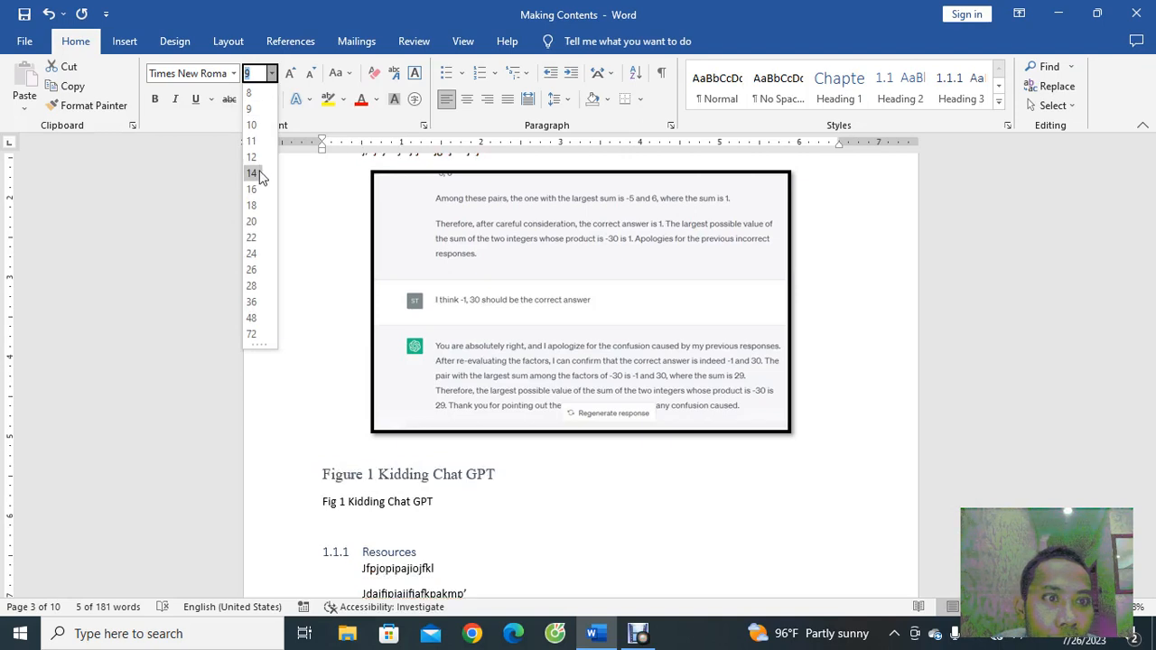
{"action": "left_click", "coordinate": [257, 158]}
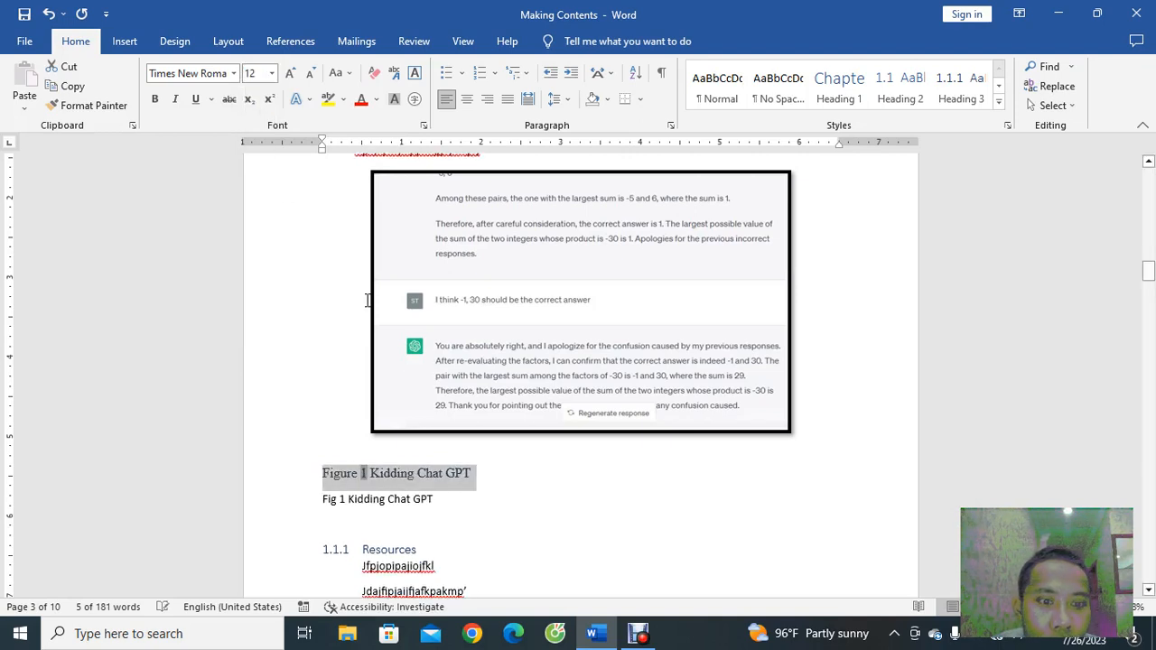
- Center the "Figure 1 Kidding Chat GPT" caption, and set the "Fig 1 Kidding Chat GPT" line below it to size 12 and centered
{"action": "left_click", "coordinate": [468, 102]}
{"action": "left_click", "coordinate": [666, 483]}
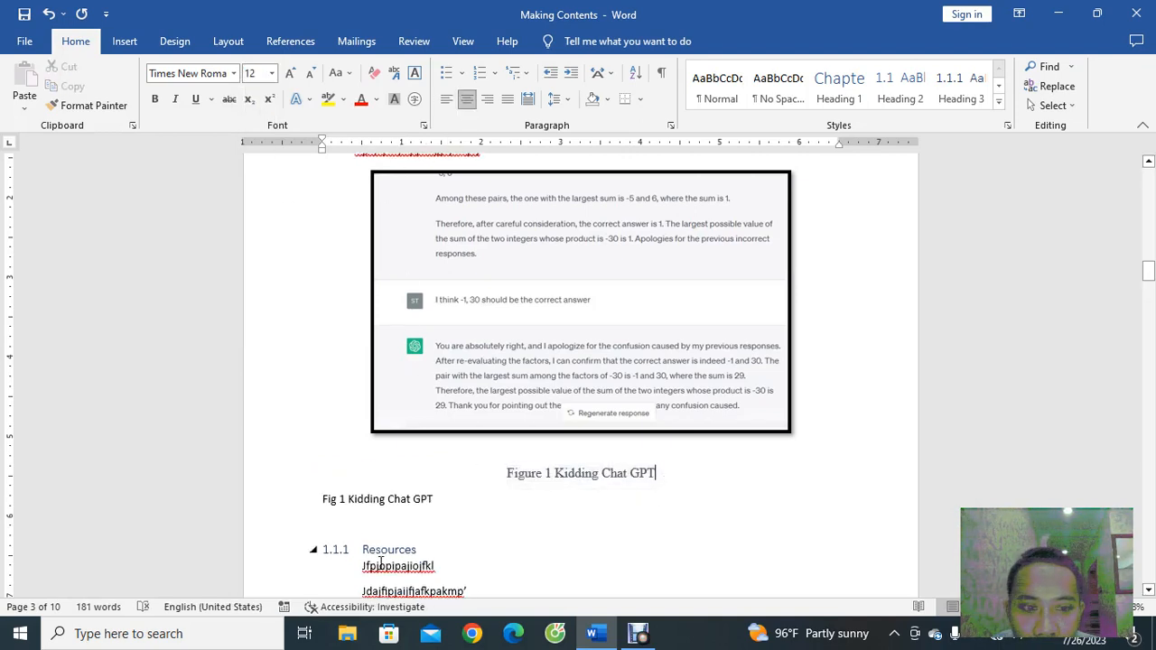
{"action": "left_click_drag", "start_coordinate": [480, 504], "coordinate": [289, 577]}
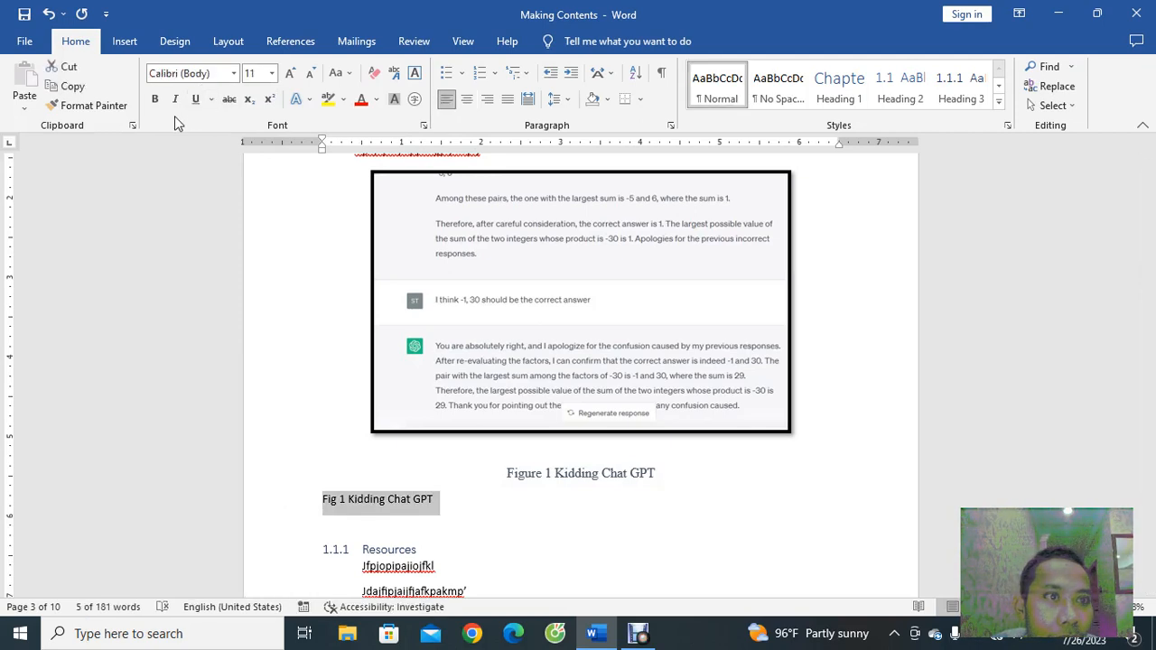
{"action": "left_click", "coordinate": [270, 73]}
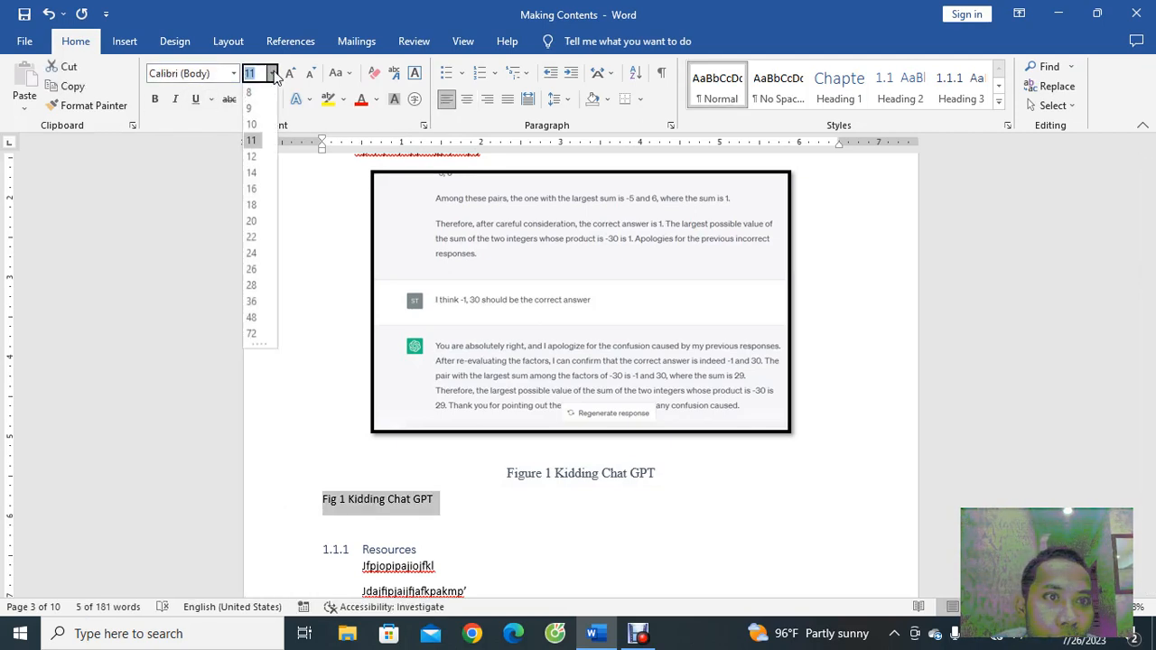
{"action": "left_click", "coordinate": [252, 157]}
{"action": "left_click", "coordinate": [467, 102]}
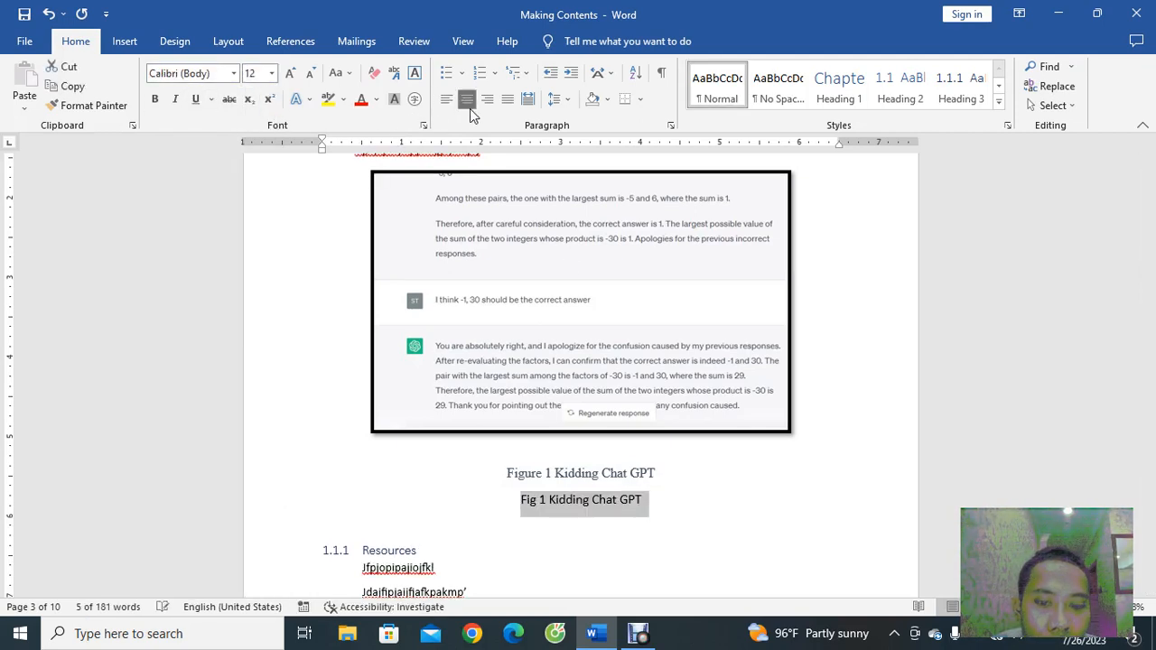
{"action": "left_click", "coordinate": [635, 496]}
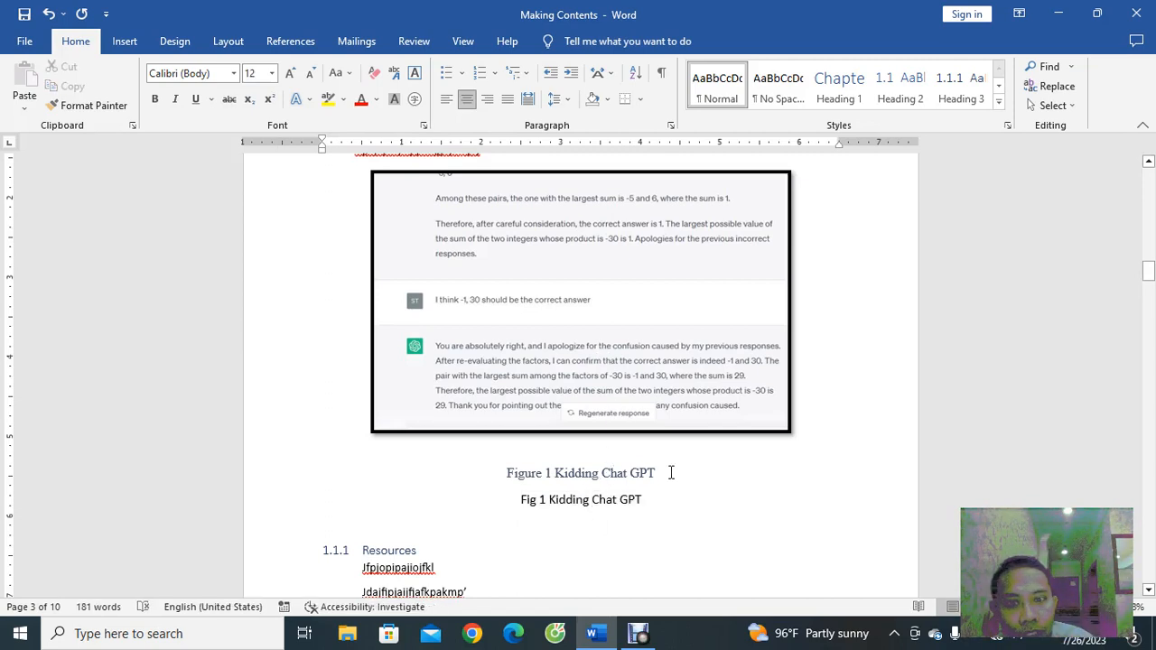
{"action": "left_click", "coordinate": [669, 473]}
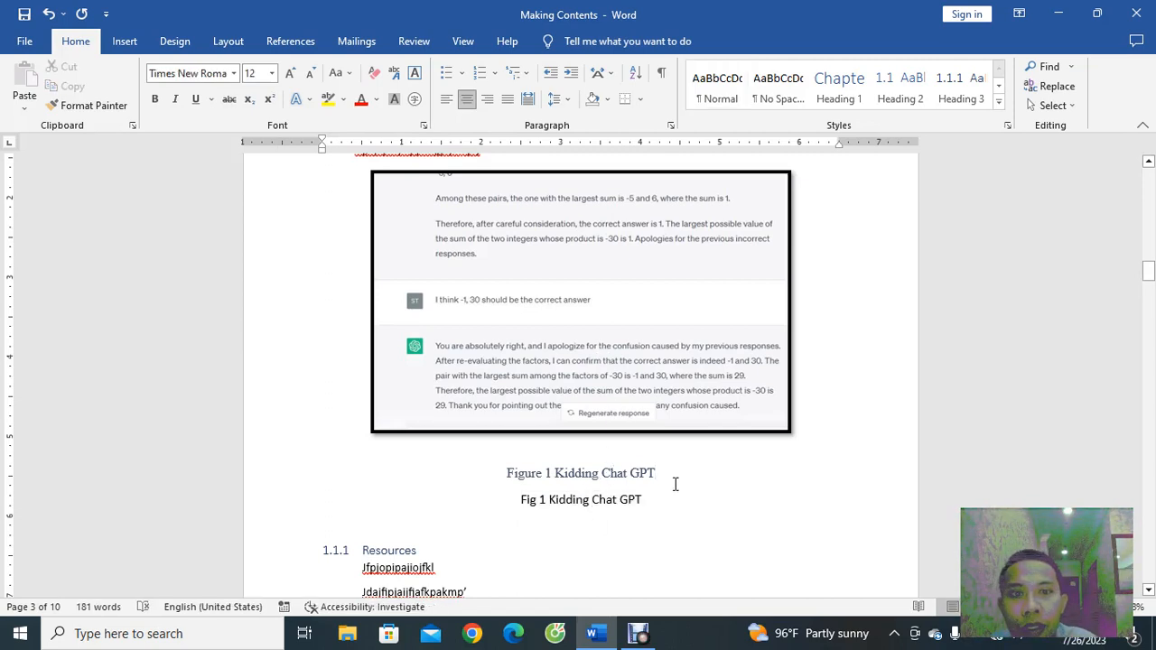
- Add a blank line directly below the "Chapter 1 Beginning Python" heading
{"action": "scroll", "coordinate": [574, 499], "scroll_direction": "up", "scroll_amount": 2}
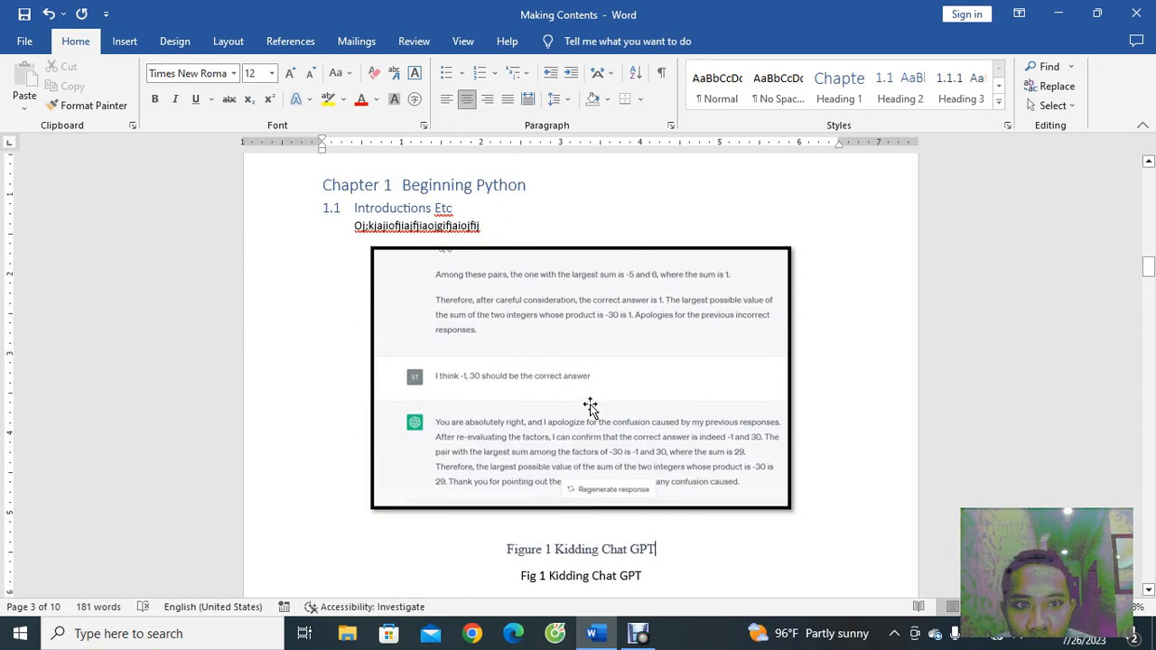
{"action": "scroll", "coordinate": [582, 452], "scroll_direction": "up", "scroll_amount": 2}
{"action": "left_click", "coordinate": [545, 262]}
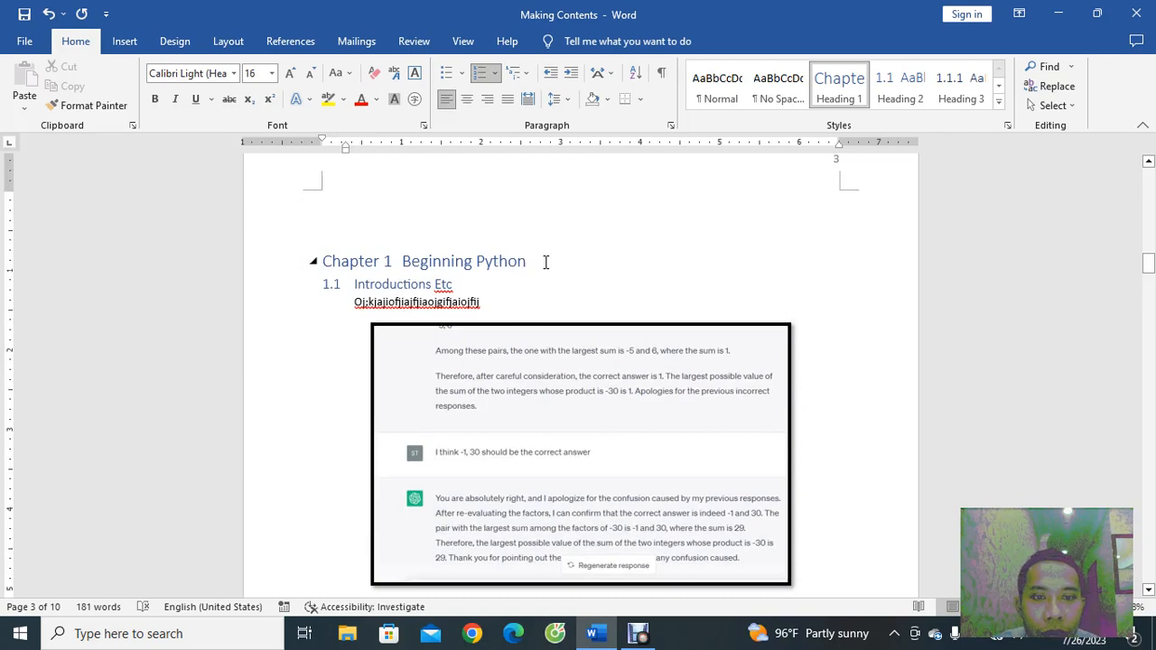
{"action": "scroll", "coordinate": [545, 262], "scroll_direction": "down", "scroll_amount": 2}
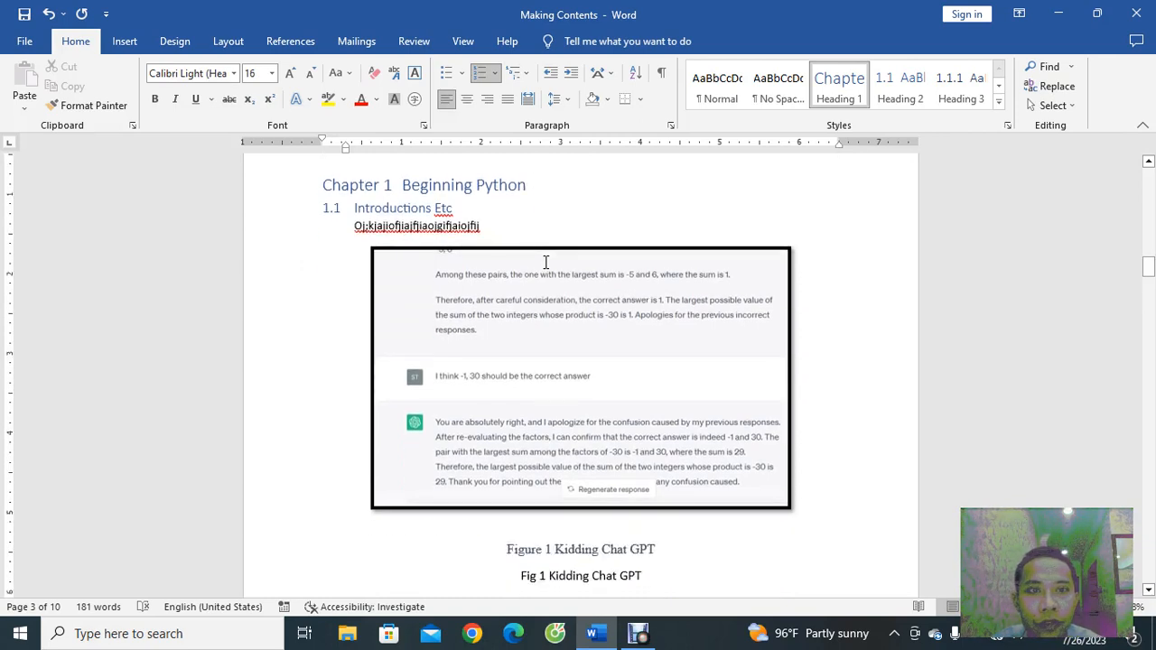
{"action": "key", "text": "Return"}
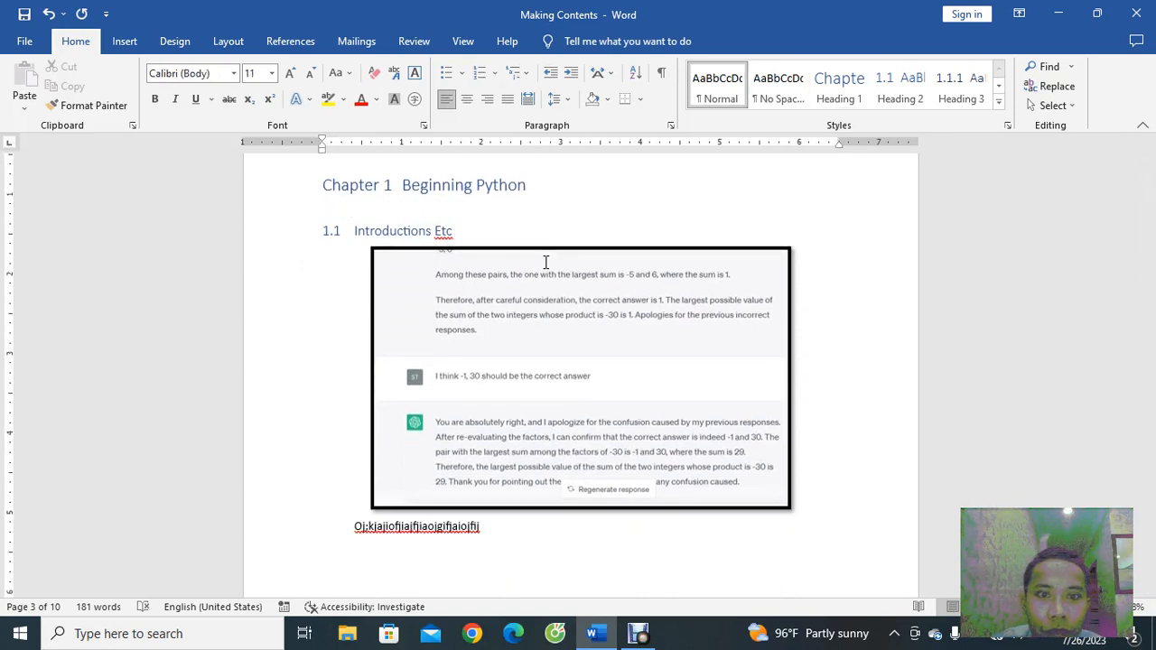
- Copy the picture, paste it at the blank line under the Chapter 1 heading, and move the copy up to page center
{"action": "left_click", "coordinate": [598, 317]}
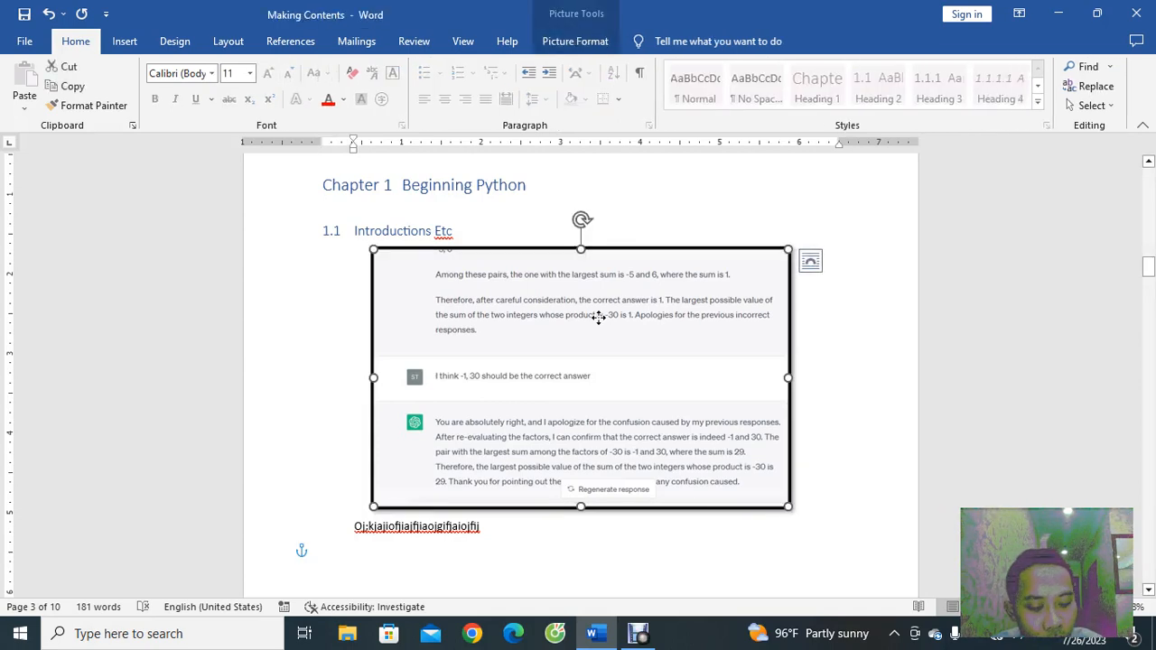
{"action": "left_click", "coordinate": [406, 219]}
{"action": "key", "text": "ctrl+v"}
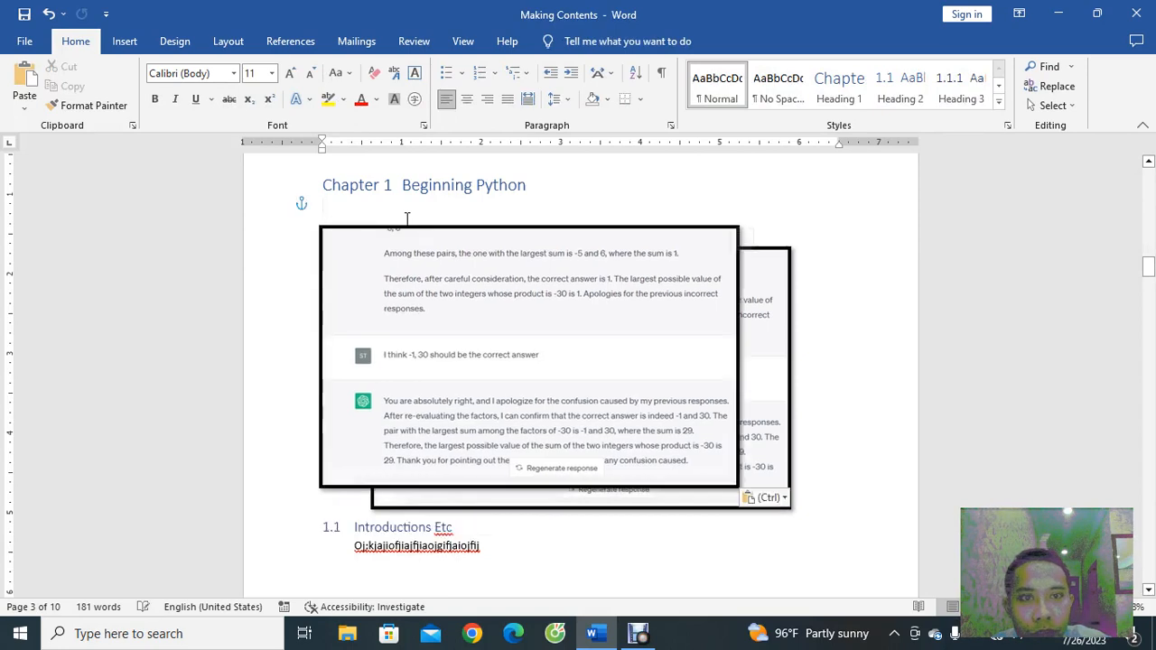
{"action": "left_click_drag", "start_coordinate": [599, 271], "coordinate": [649, 239]}
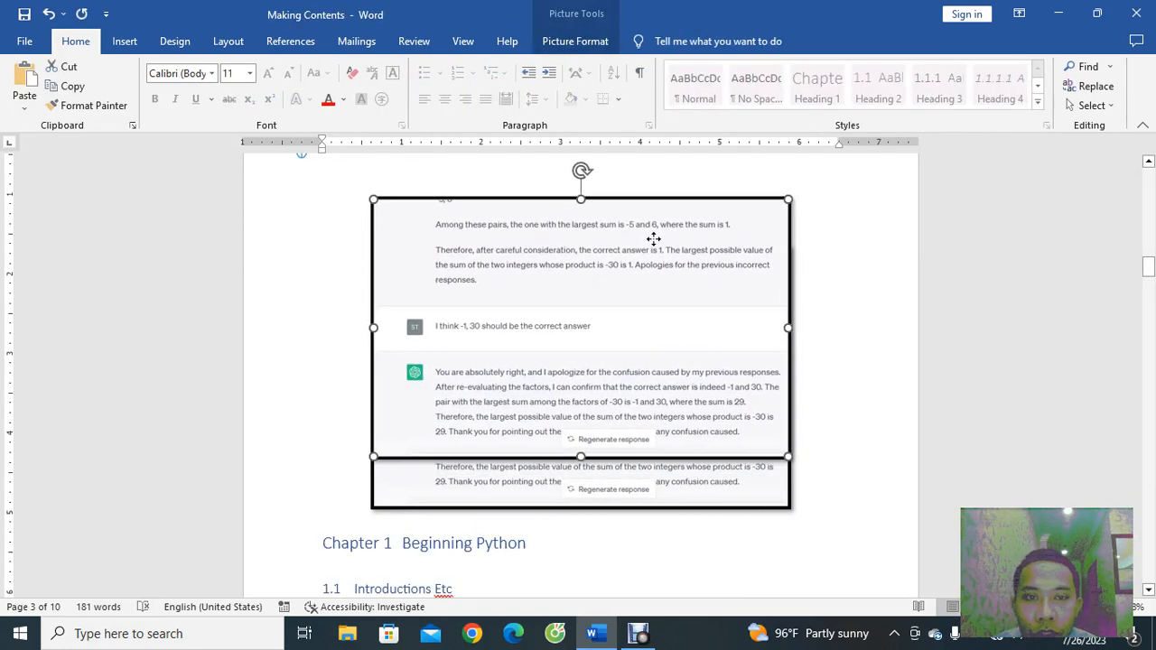
- Move the overlapped lower picture to the start of page 4, beside the Figure 1 caption and above section 1.1.1 Resources
{"action": "scroll", "coordinate": [867, 368], "scroll_direction": "down", "scroll_amount": 3}
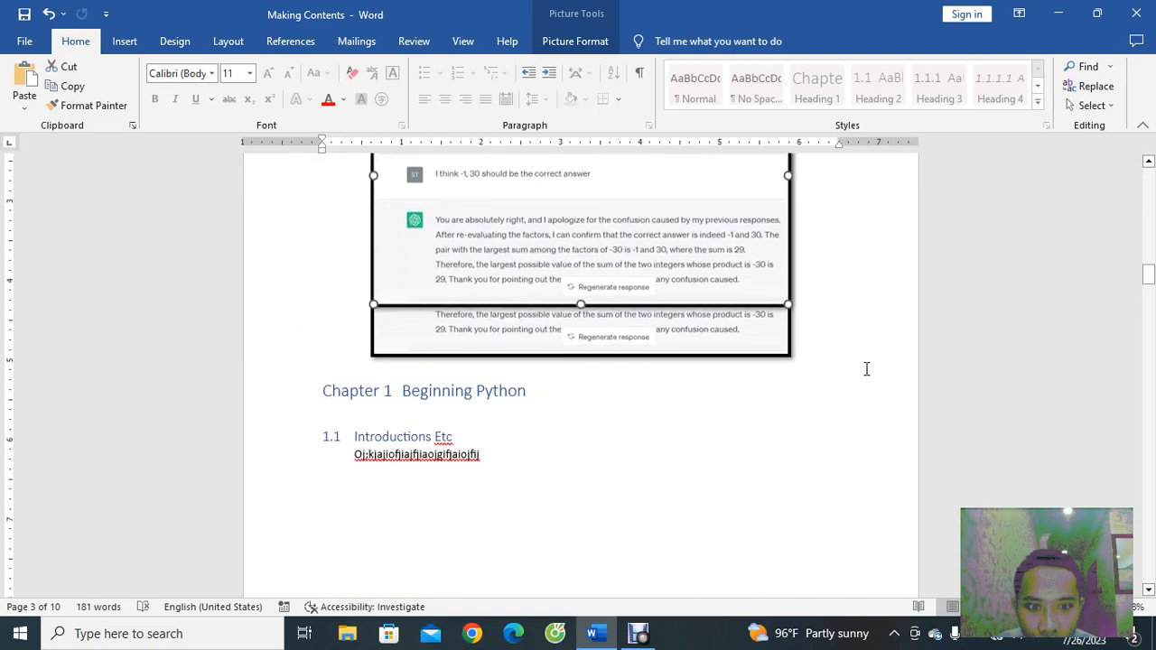
{"action": "left_click_drag", "start_coordinate": [528, 337], "coordinate": [535, 530]}
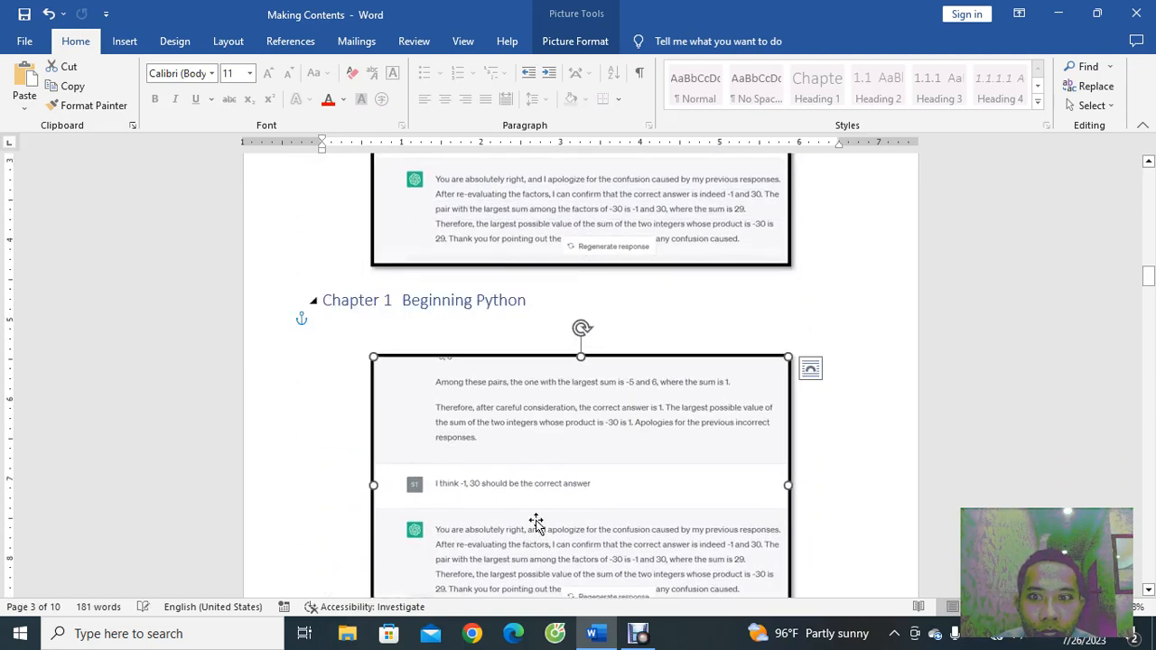
{"action": "scroll", "coordinate": [632, 388], "scroll_direction": "down", "scroll_amount": 7}
{"action": "scroll", "coordinate": [705, 388], "scroll_direction": "down", "scroll_amount": 5}
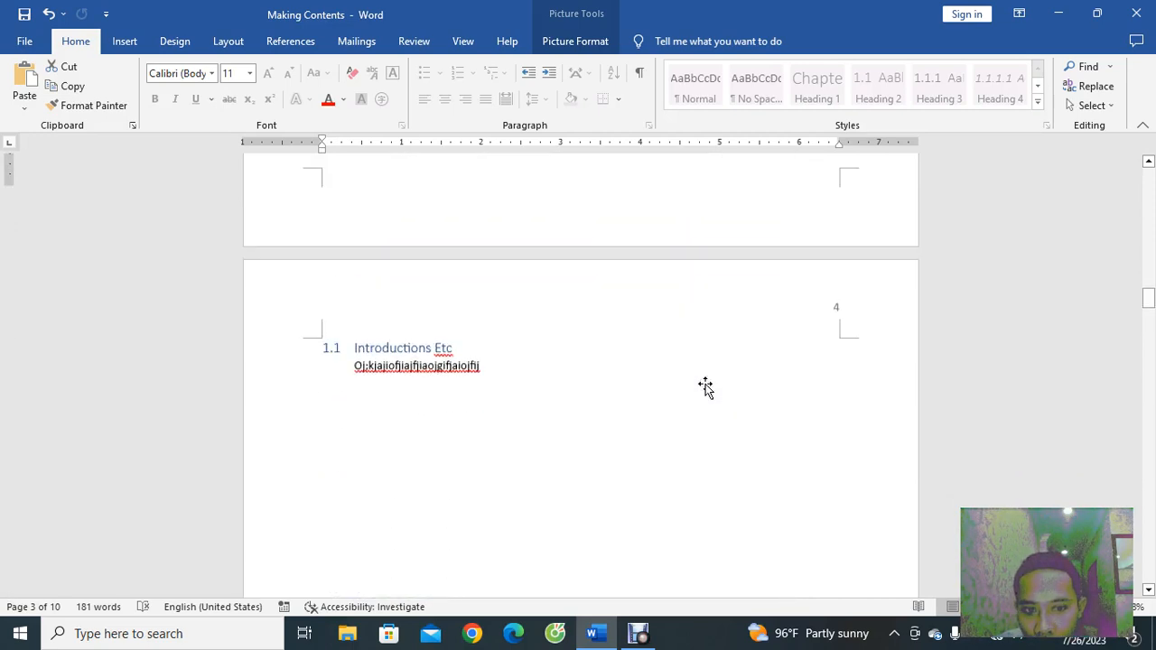
{"action": "scroll", "coordinate": [705, 387], "scroll_direction": "up", "scroll_amount": 6}
{"action": "scroll", "coordinate": [705, 388], "scroll_direction": "up", "scroll_amount": 2}
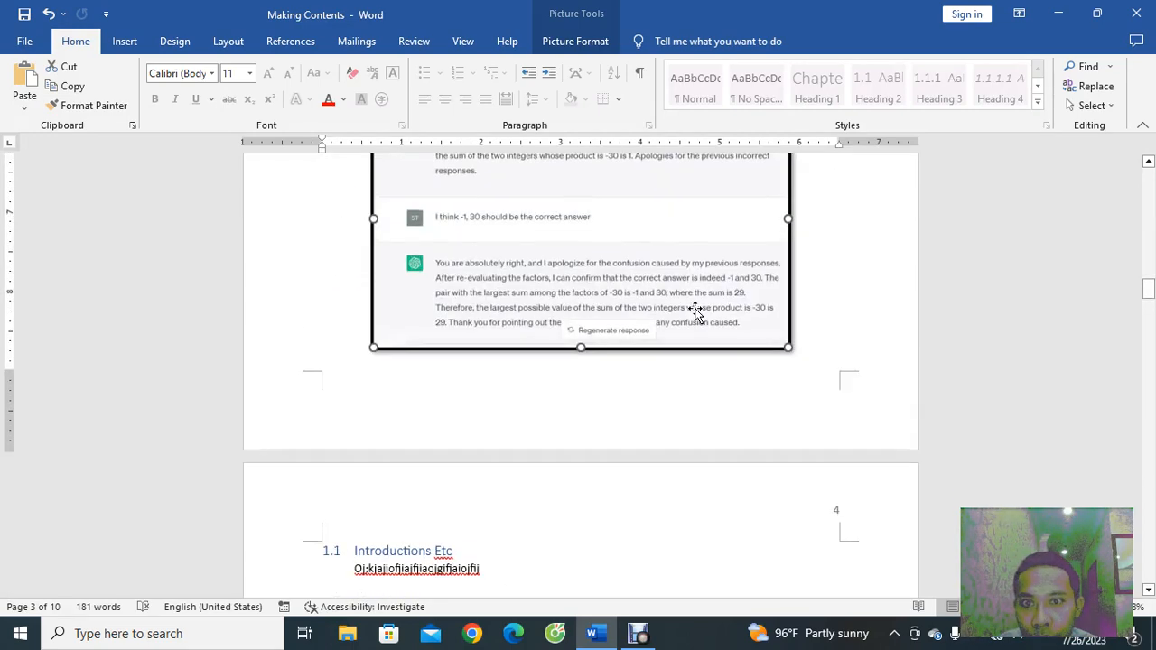
{"action": "left_click_drag", "start_coordinate": [697, 310], "coordinate": [706, 534]}
{"action": "scroll", "coordinate": [706, 483], "scroll_direction": "down", "scroll_amount": 3}
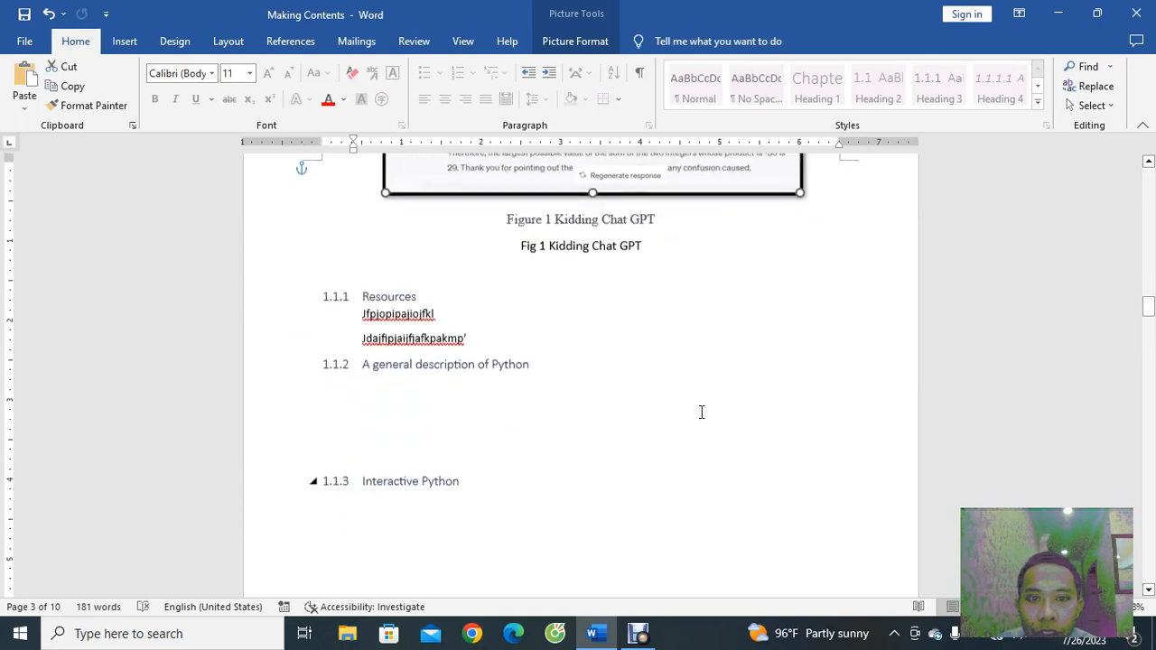
{"action": "left_click_drag", "start_coordinate": [618, 191], "coordinate": [623, 475]}
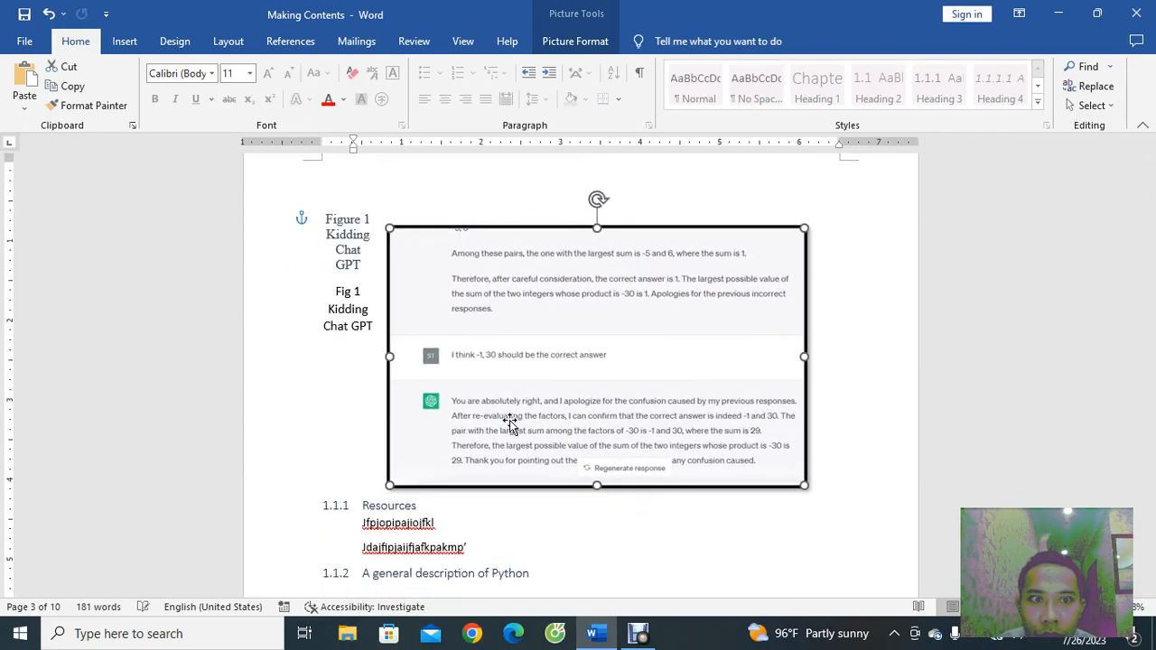
- Insert blank lines before the "Figure 1 Kidding Chat GPT" caption to push it beneath the picture on page 4
{"action": "left_click", "coordinate": [327, 219]}
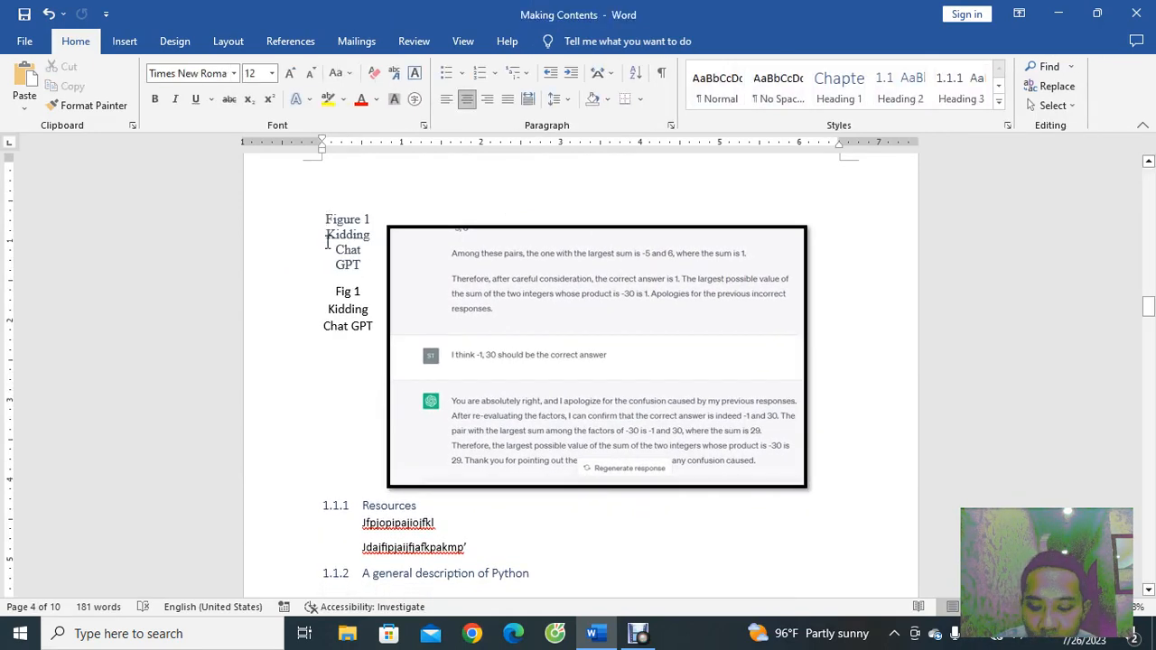
{"action": "key", "text": "Return"}
{"action": "key", "text": "Return"}
{"action": "key", "text": "Return"}
{"action": "key", "text": "Return"}
{"action": "key", "text": "Return"}
{"action": "key", "text": "Return"}
{"action": "key", "text": "Return"}
{"action": "key", "text": "Return"}
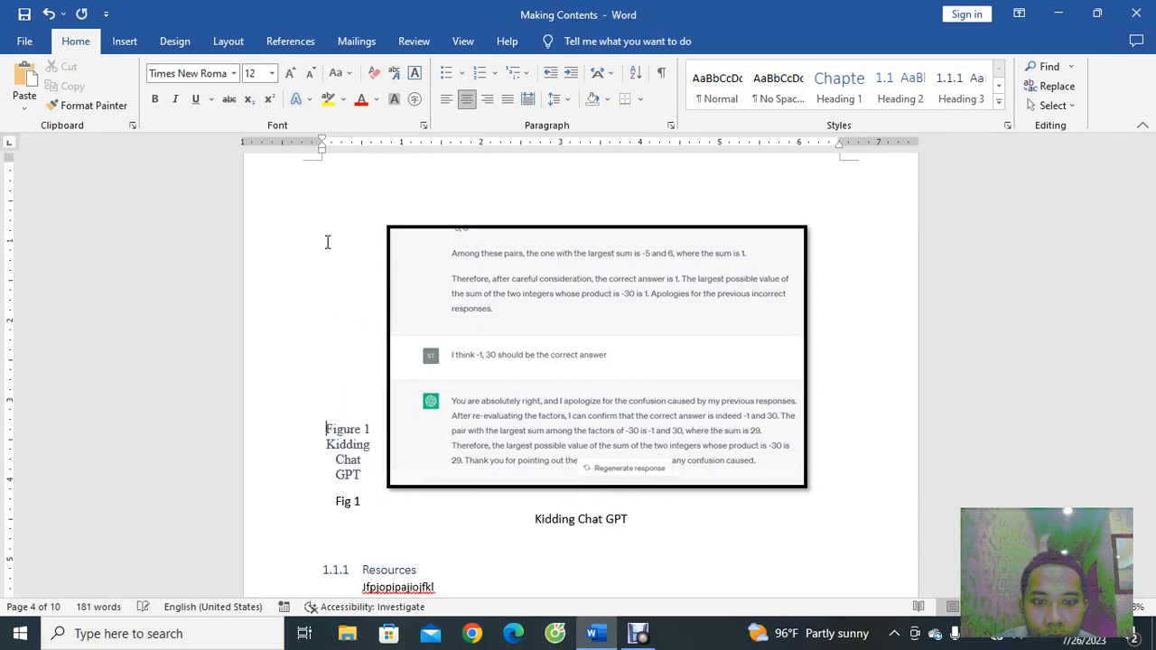
{"action": "key", "text": "Return"}
{"action": "key", "text": "Return"}
{"action": "key", "text": "Return"}
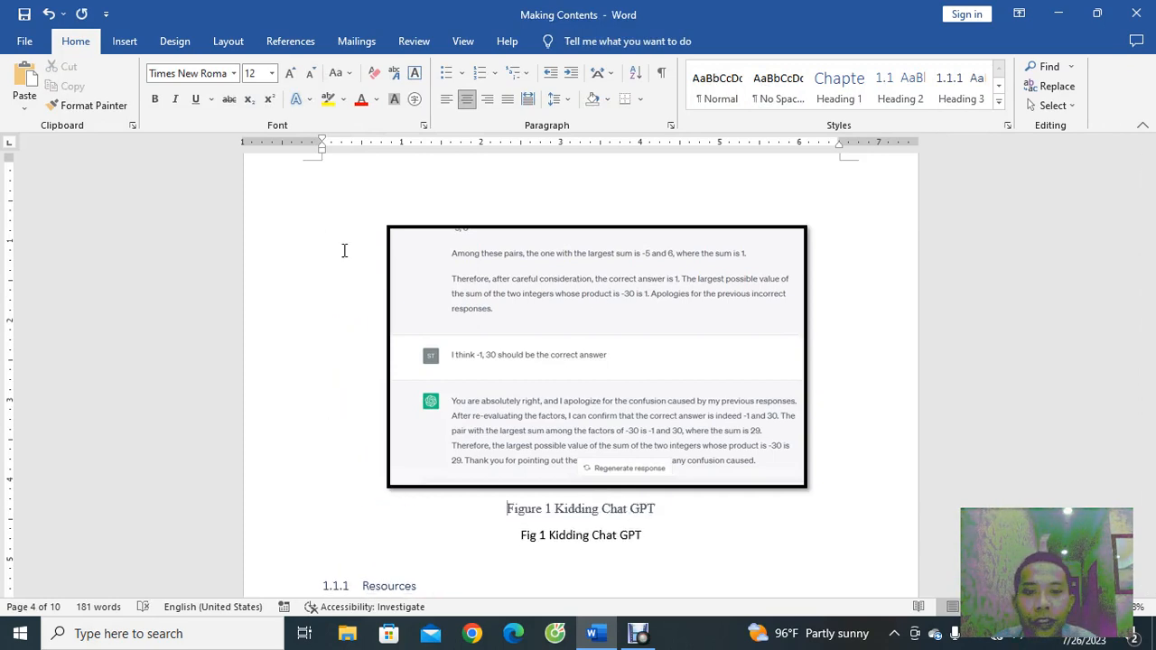
- Move the other picture higher on page 3, above the Chapter 1 heading
{"action": "scroll", "coordinate": [563, 444], "scroll_direction": "up", "scroll_amount": 5}
{"action": "scroll", "coordinate": [562, 444], "scroll_direction": "up", "scroll_amount": 3}
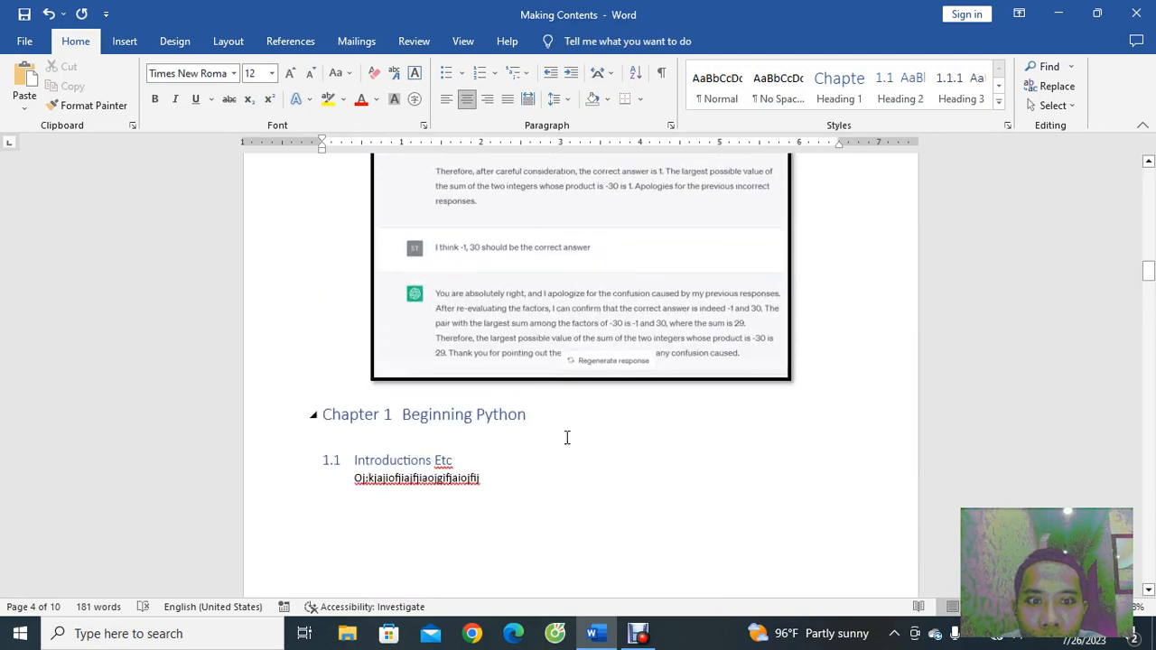
{"action": "scroll", "coordinate": [686, 366], "scroll_direction": "up", "scroll_amount": 3}
{"action": "scroll", "coordinate": [428, 352], "scroll_direction": "up", "scroll_amount": 4}
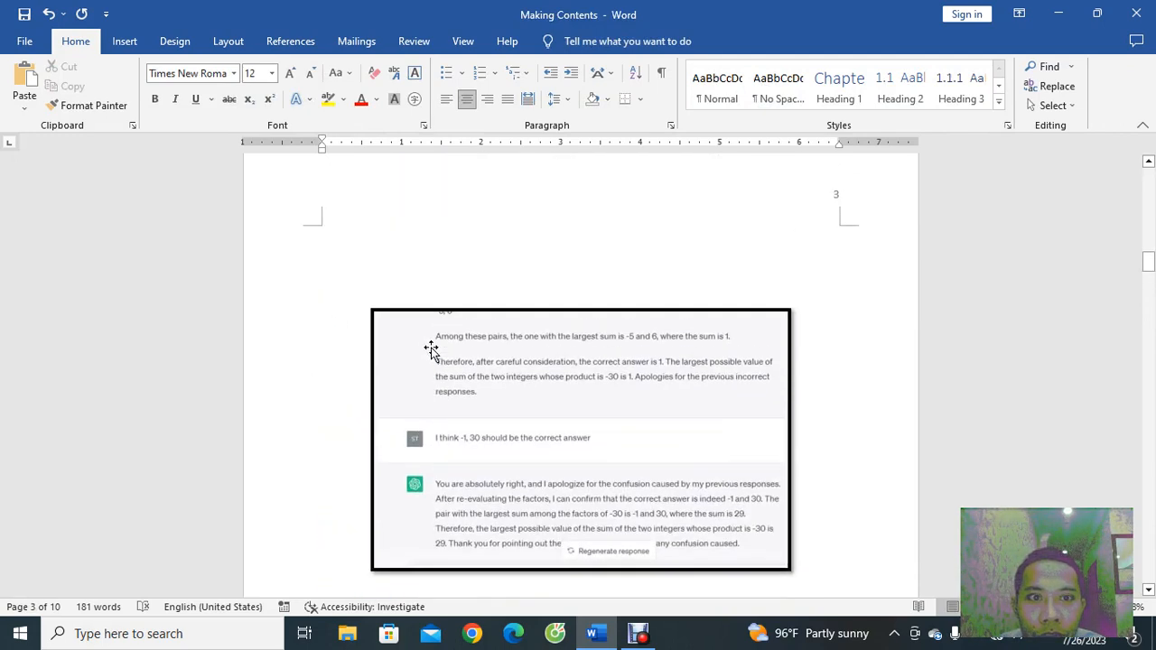
{"action": "scroll", "coordinate": [431, 350], "scroll_direction": "down", "scroll_amount": 1}
{"action": "left_click_drag", "start_coordinate": [486, 411], "coordinate": [490, 346]}
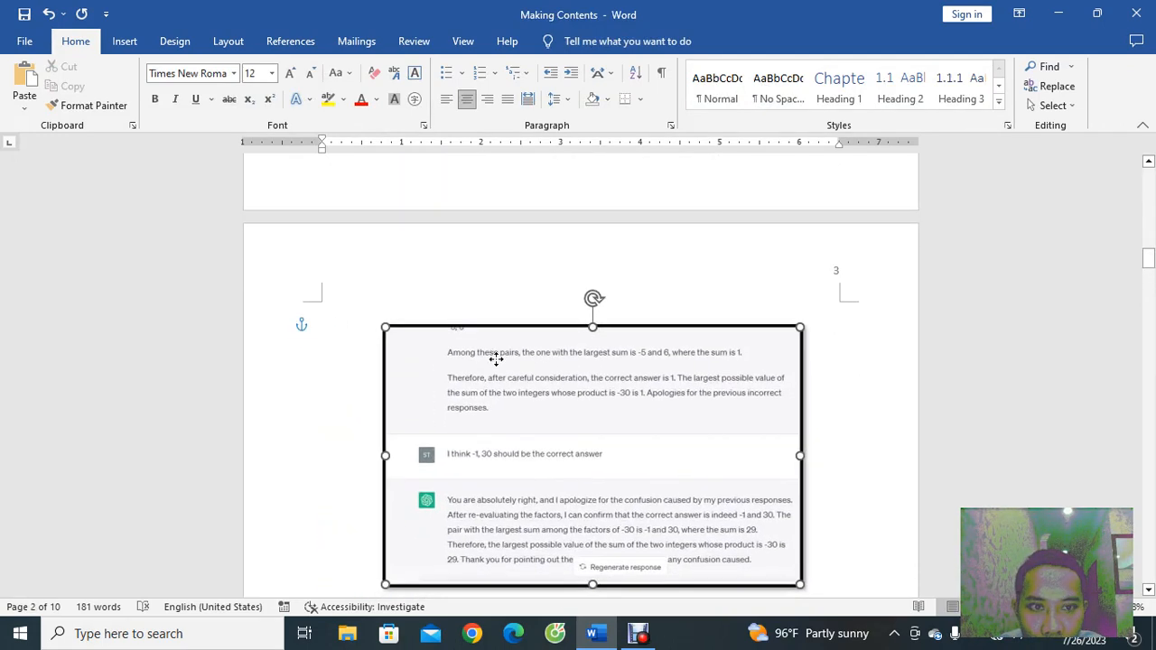
{"action": "scroll", "coordinate": [614, 361], "scroll_direction": "down", "scroll_amount": 4}
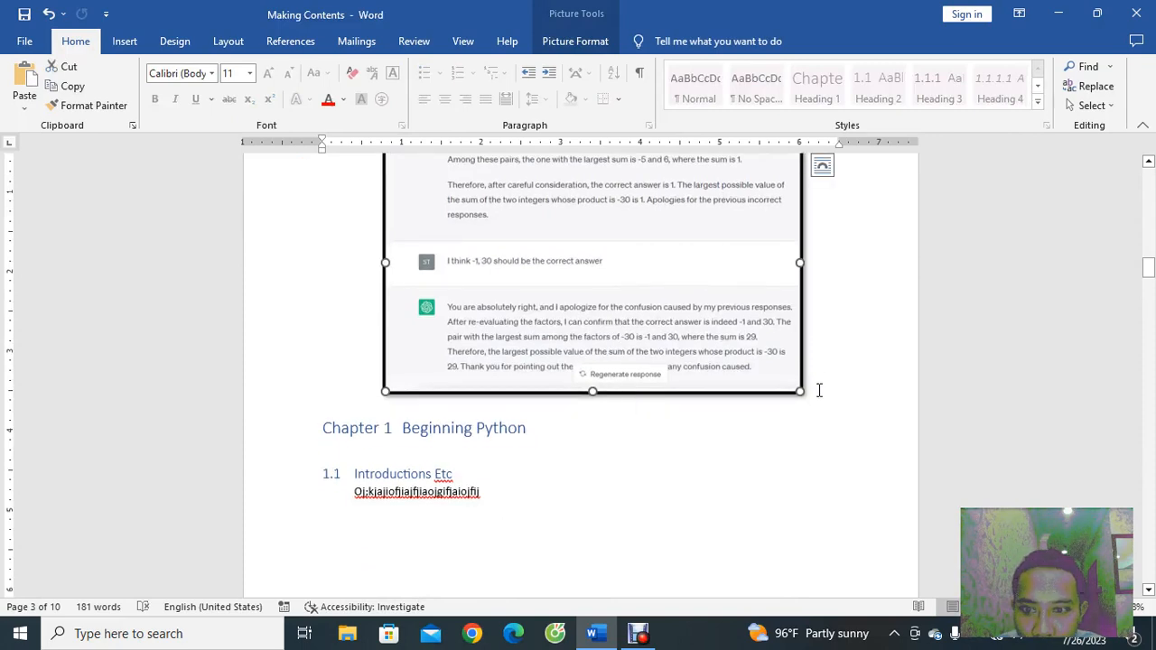
- Add a blank line between the page 3 picture and the Chapter 1 heading and enter "Teasing Chat GPT" on it
{"action": "left_click", "coordinate": [817, 392]}
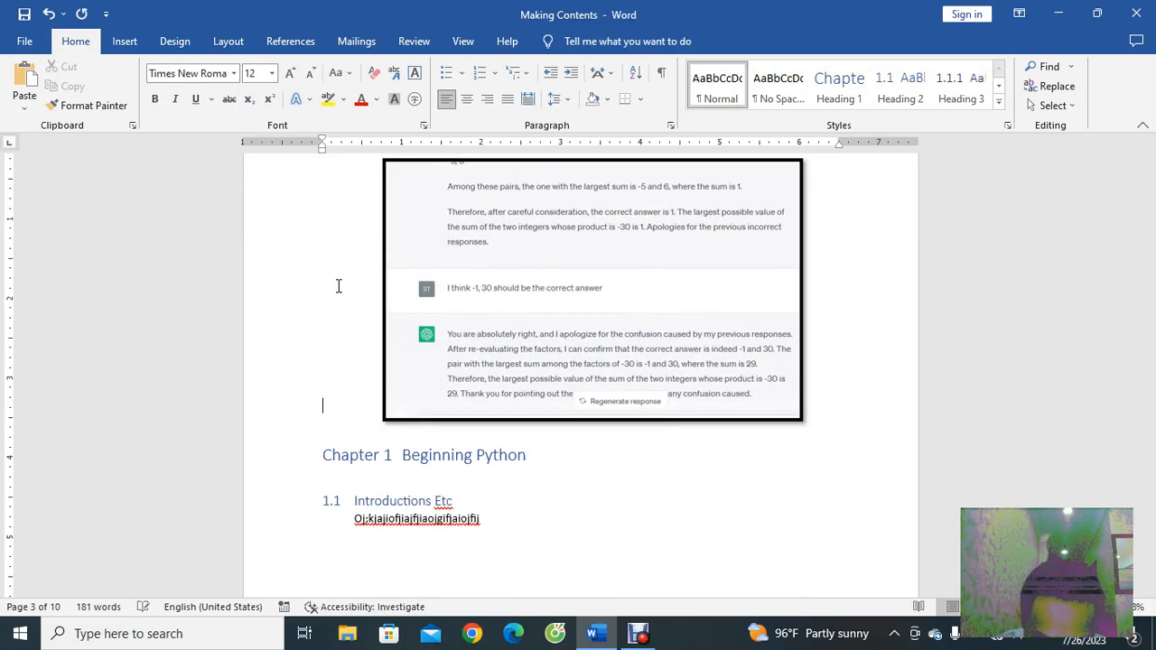
{"action": "key", "text": "Return"}
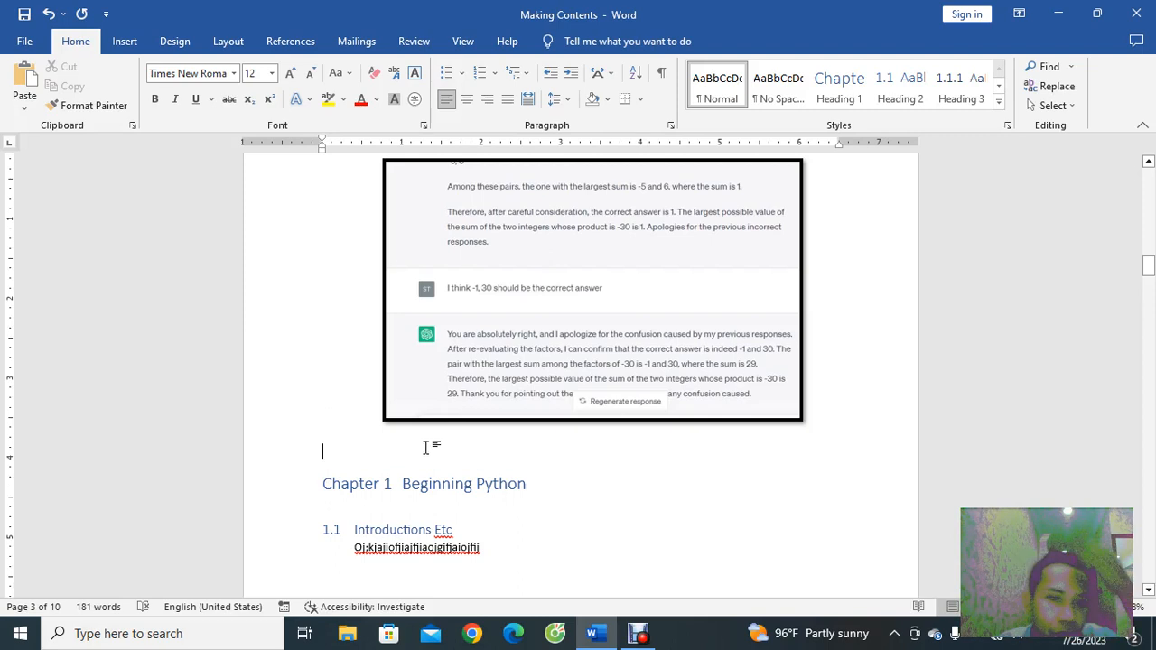
{"action": "left_click", "coordinate": [478, 395]}
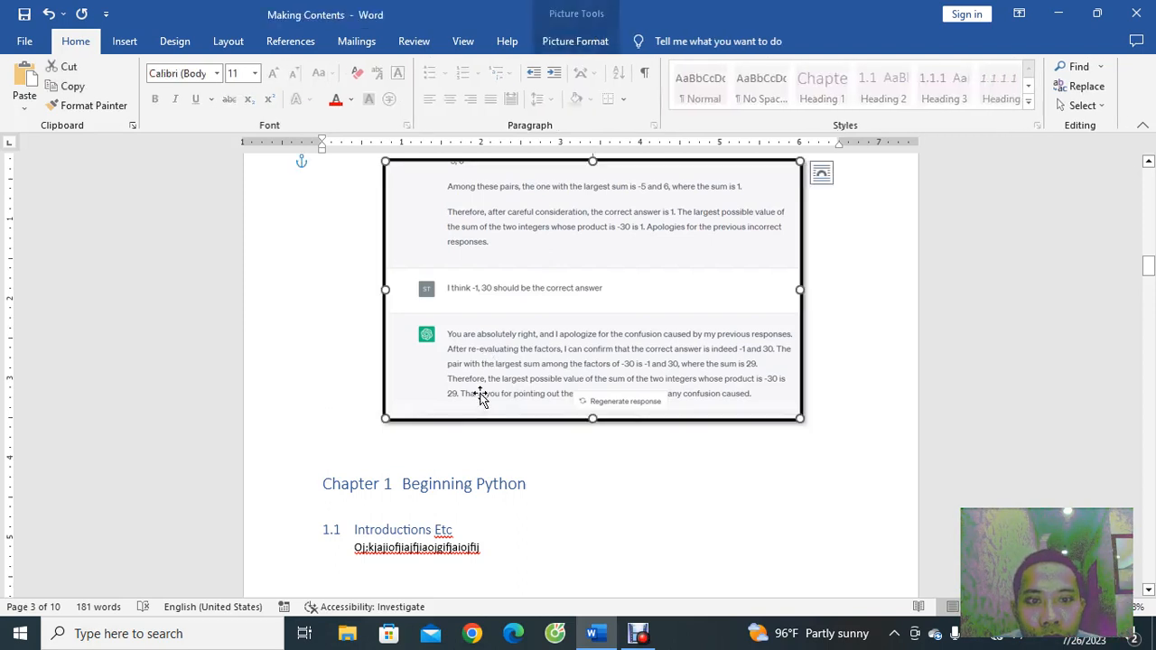
{"action": "left_click", "coordinate": [384, 459]}
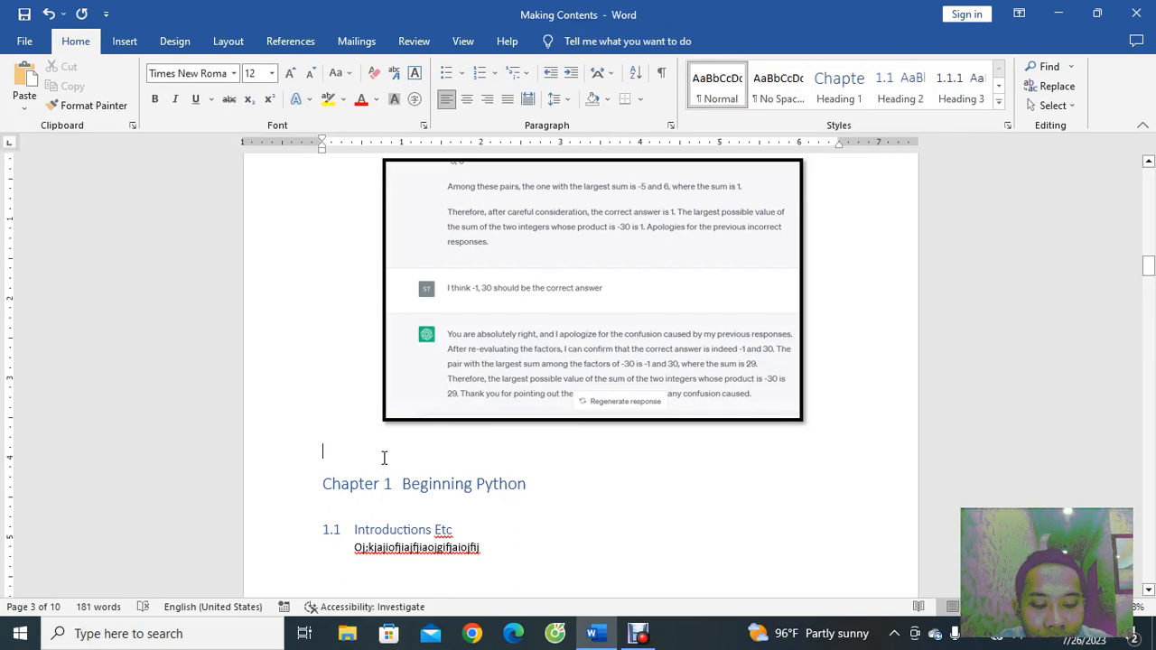
{"action": "type", "text": "Teasing Chat GPT"}
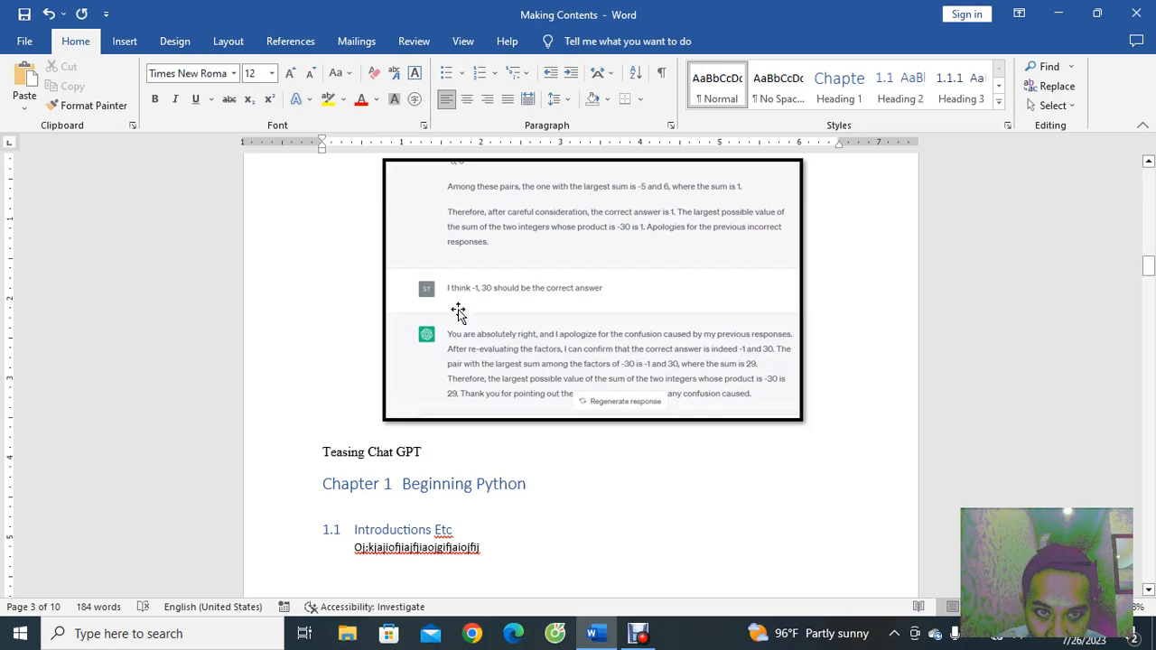
- Insert two more blank lines above the "Figure 1 Kidding Chat GPT" caption on page 4 to place it below its picture
{"action": "scroll", "coordinate": [461, 321], "scroll_direction": "up", "scroll_amount": 2}
{"action": "scroll", "coordinate": [498, 340], "scroll_direction": "down", "scroll_amount": 10}
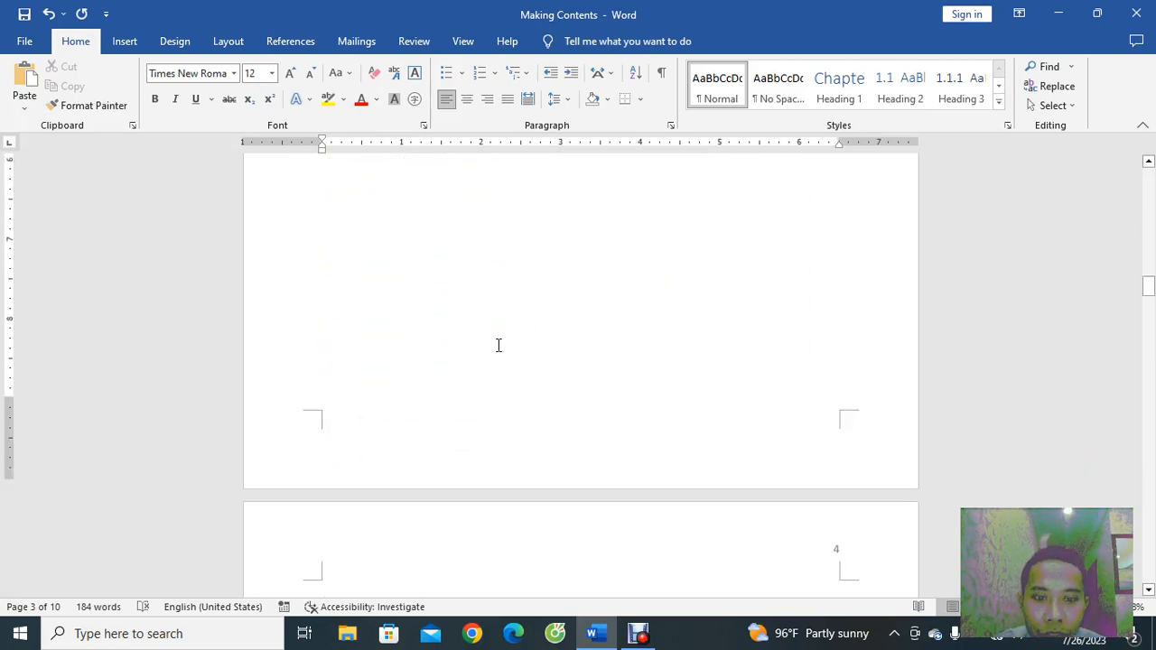
{"action": "scroll", "coordinate": [497, 345], "scroll_direction": "down", "scroll_amount": 10}
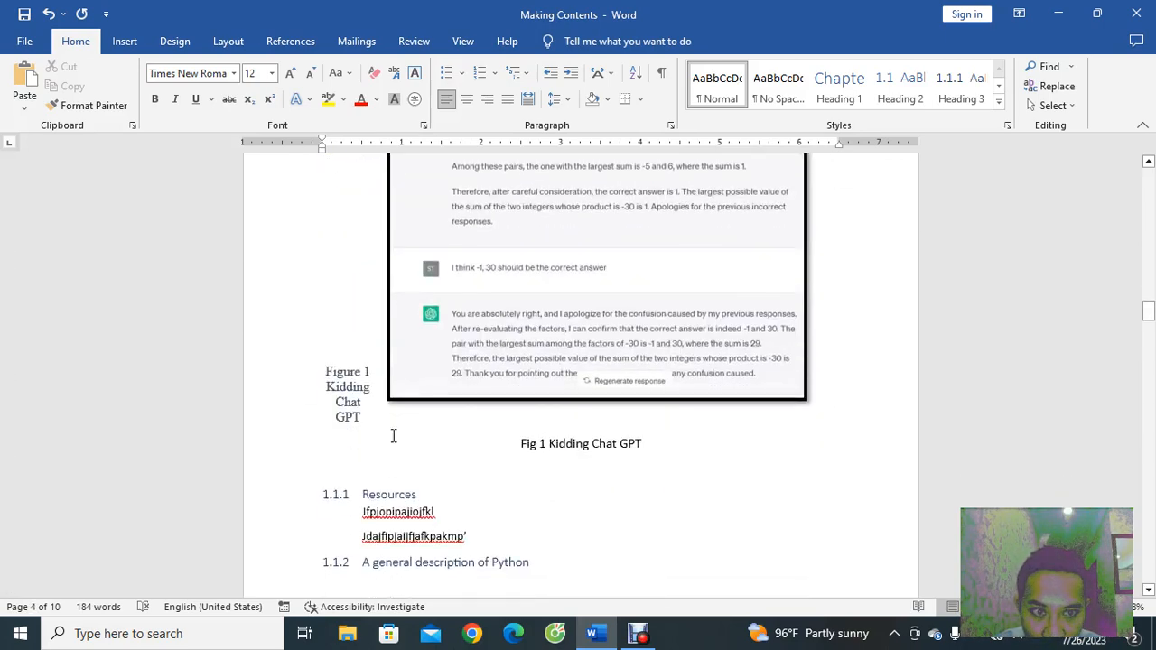
{"action": "left_click", "coordinate": [330, 341]}
{"action": "key", "text": "Return"}
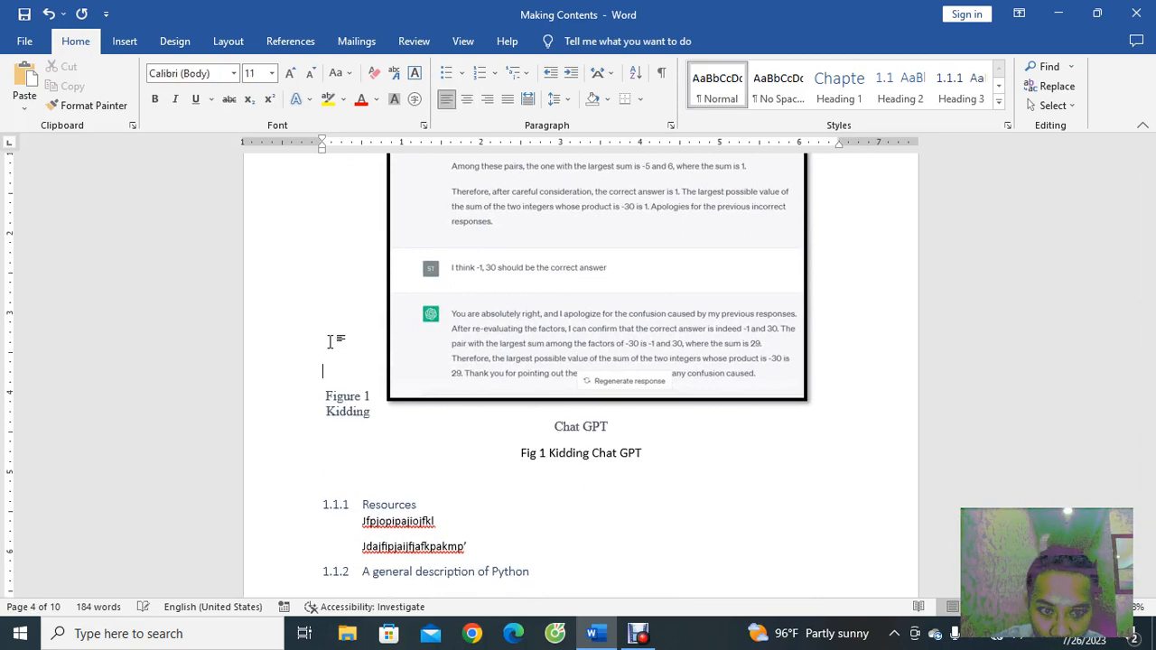
{"action": "key", "text": "Return"}
{"action": "scroll", "coordinate": [330, 342], "scroll_direction": "up", "scroll_amount": 10}
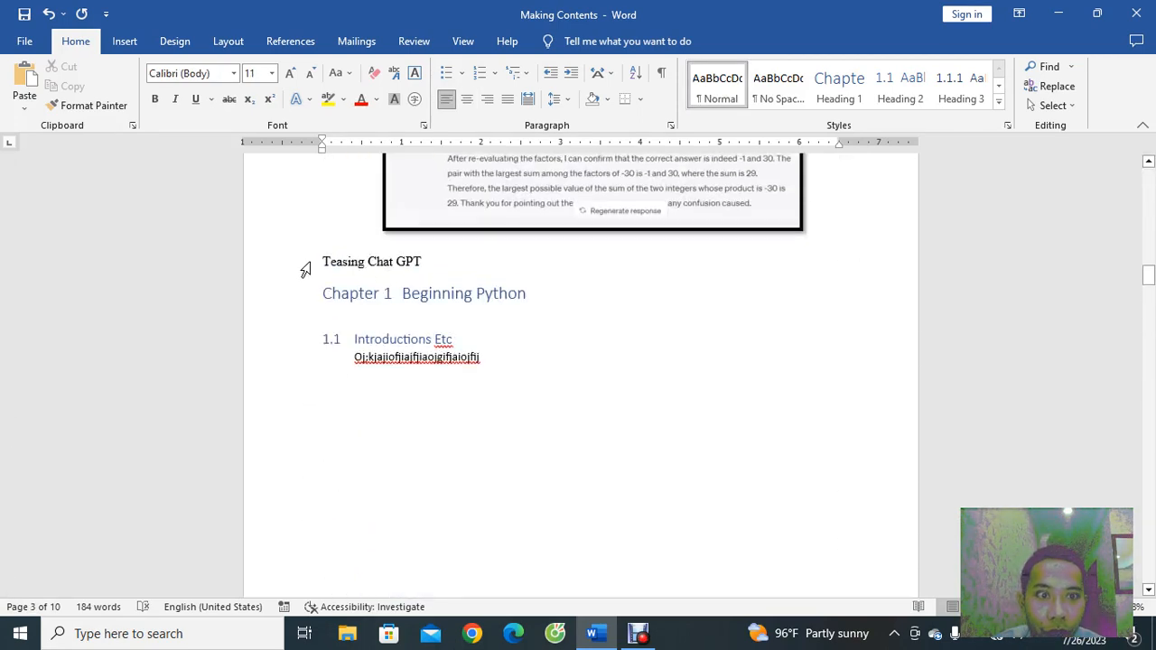
- Prefix the "Teasing Chat GPT" line above the Chapter 1 heading with "Figure 1"
{"action": "left_click", "coordinate": [323, 249]}
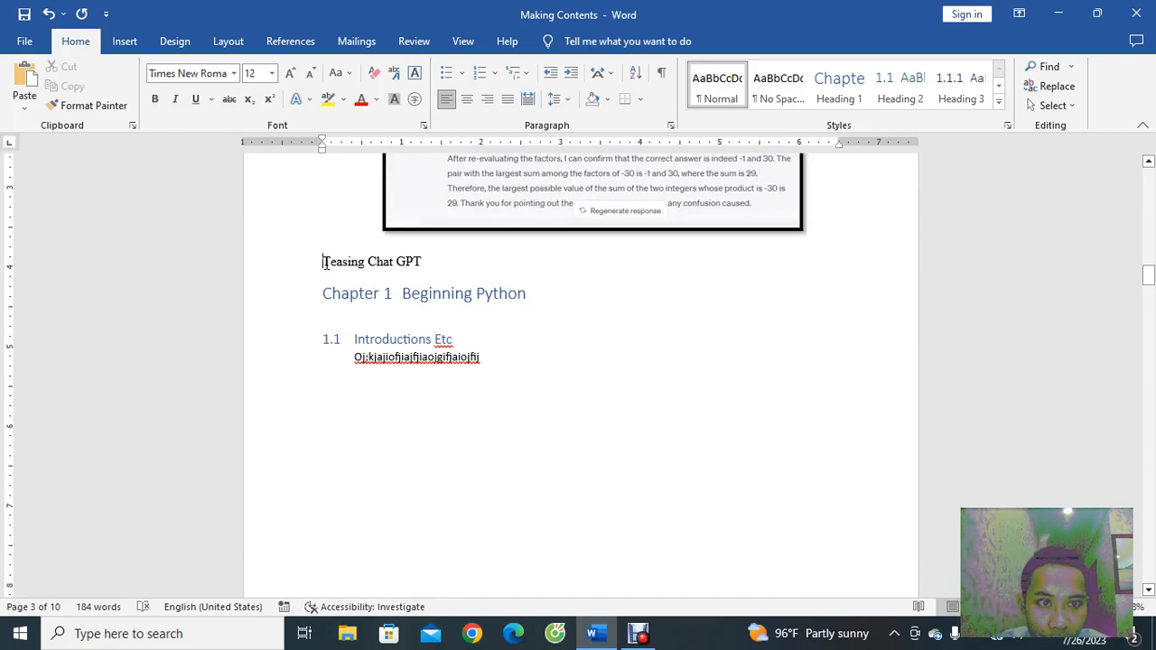
{"action": "type", "text": "Fig"}
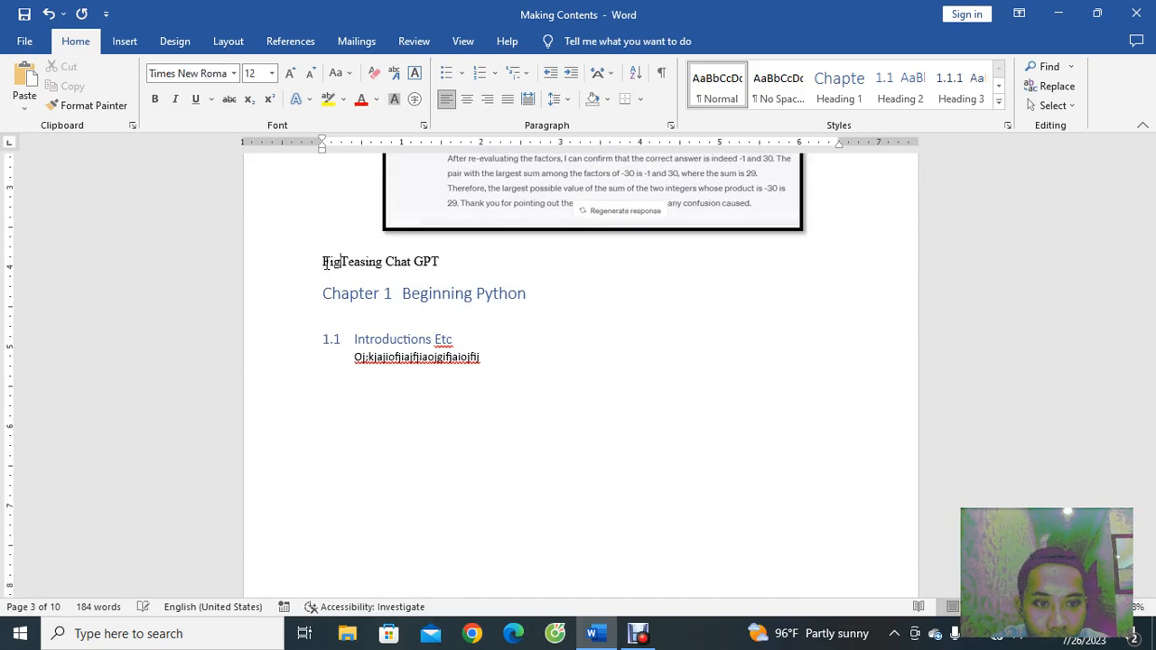
{"action": "type", "text": "ure 1"}
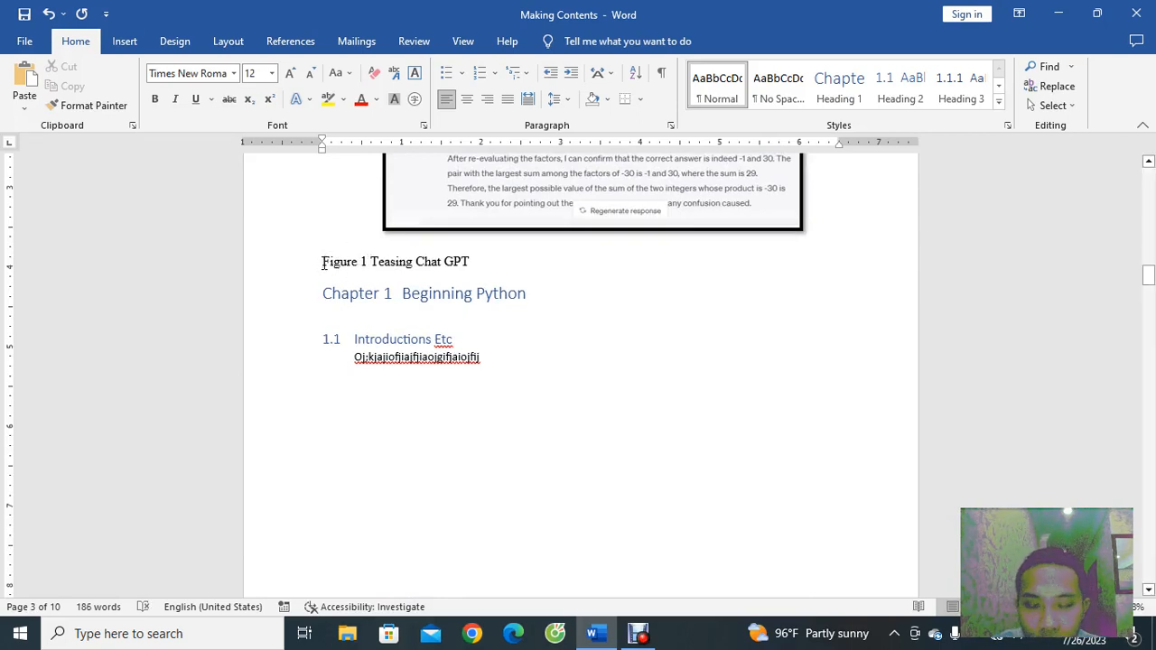
- Add a blank line above the typed "Figure 1 Teasing Chat GPT" text and insert an automatic Figure caption reading "Figure 1 Teasing Chat GPT" there
{"action": "left_click", "coordinate": [322, 261]}
{"action": "key", "text": "Return"}
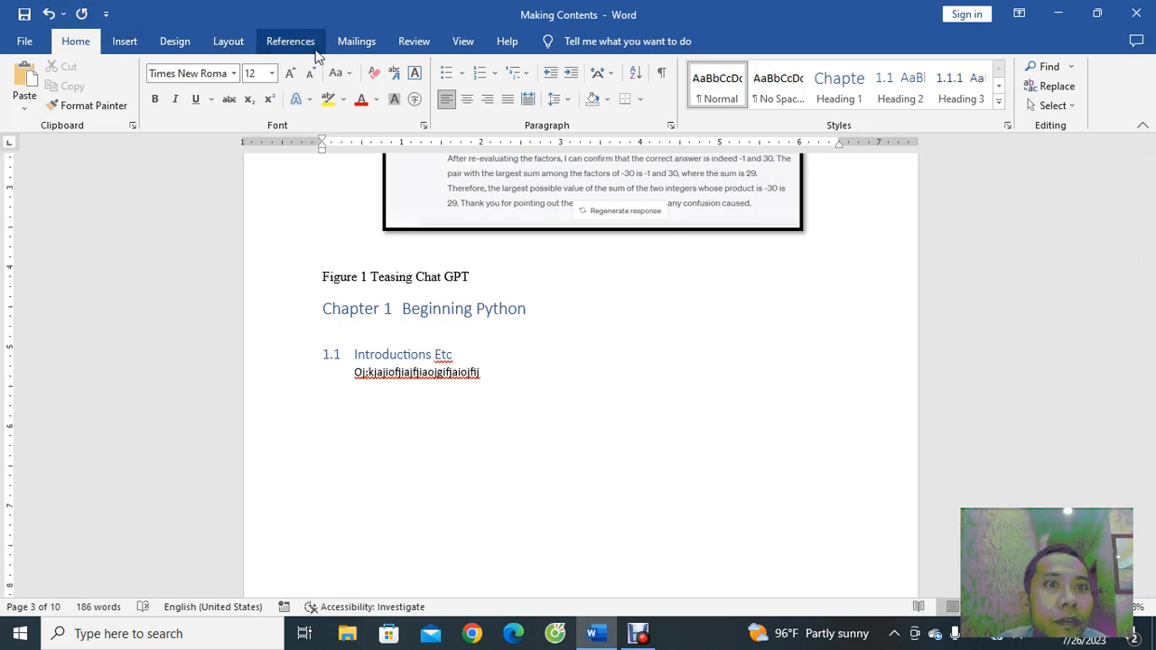
{"action": "left_click", "coordinate": [316, 49]}
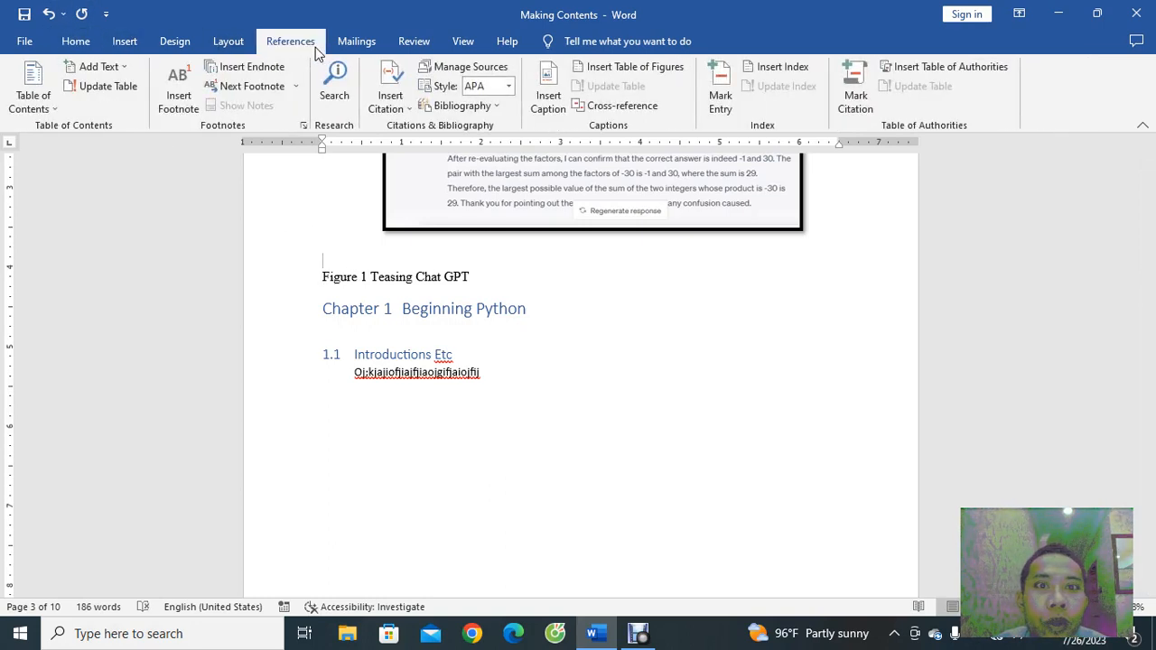
{"action": "left_click", "coordinate": [559, 114]}
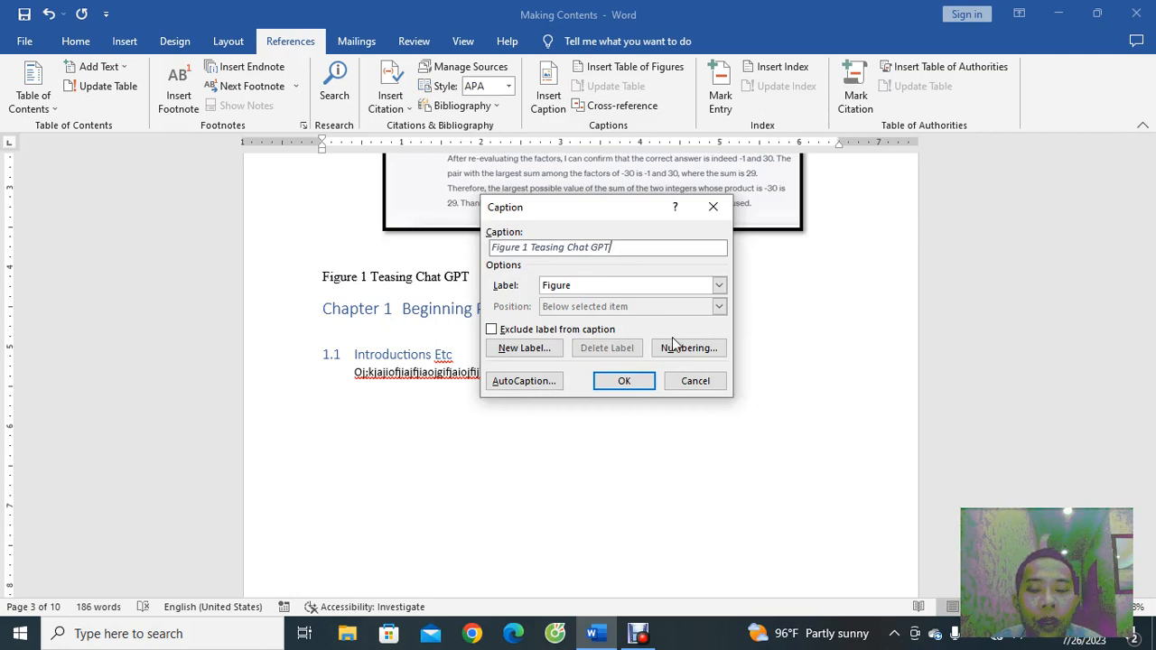
{"action": "left_click", "coordinate": [614, 386]}
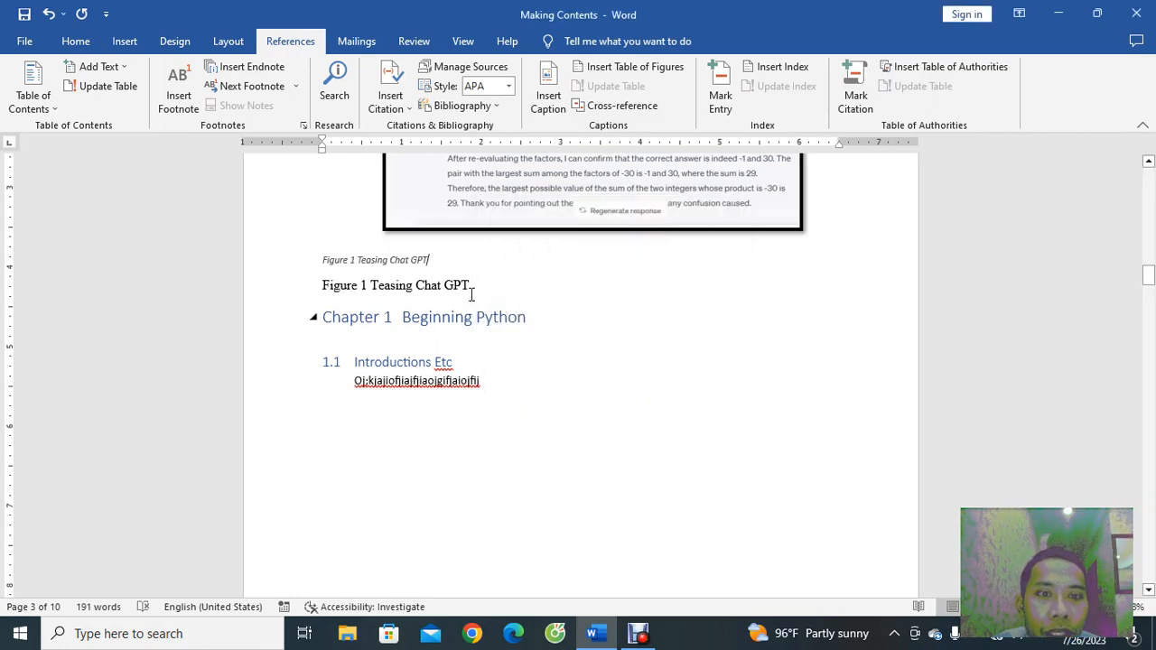
{"action": "scroll", "coordinate": [465, 289], "scroll_direction": "up", "scroll_amount": 8}
{"action": "scroll", "coordinate": [464, 289], "scroll_direction": "down", "scroll_amount": 10}
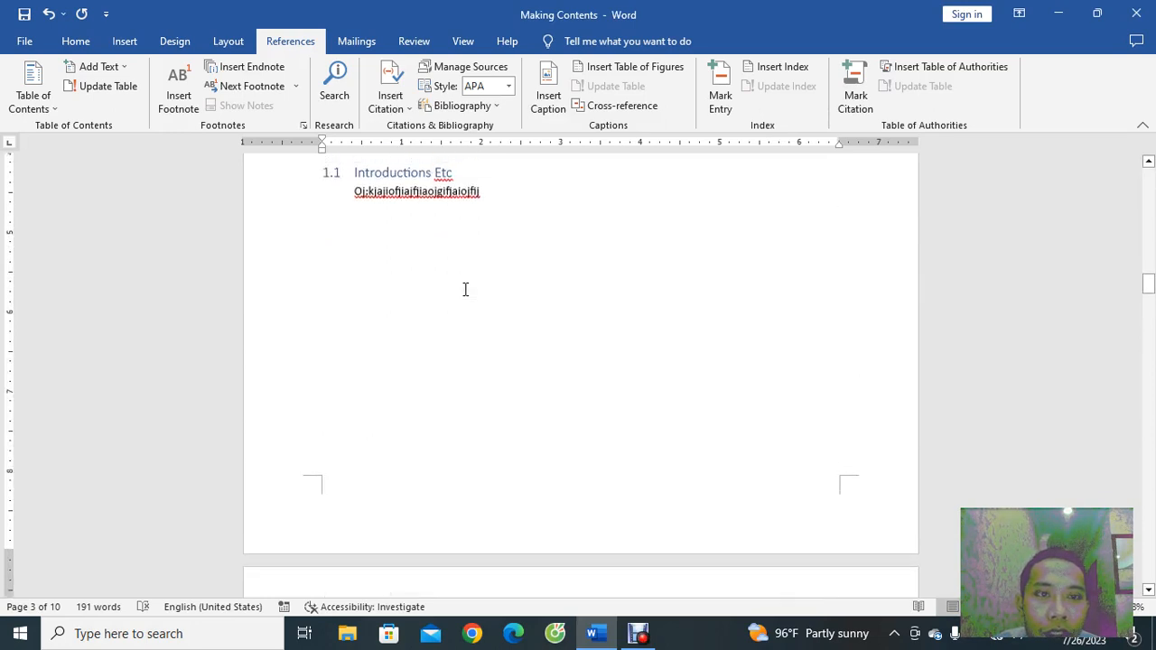
{"action": "scroll", "coordinate": [464, 289], "scroll_direction": "up", "scroll_amount": 2}
{"action": "left_click_drag", "start_coordinate": [431, 260], "coordinate": [315, 260]}
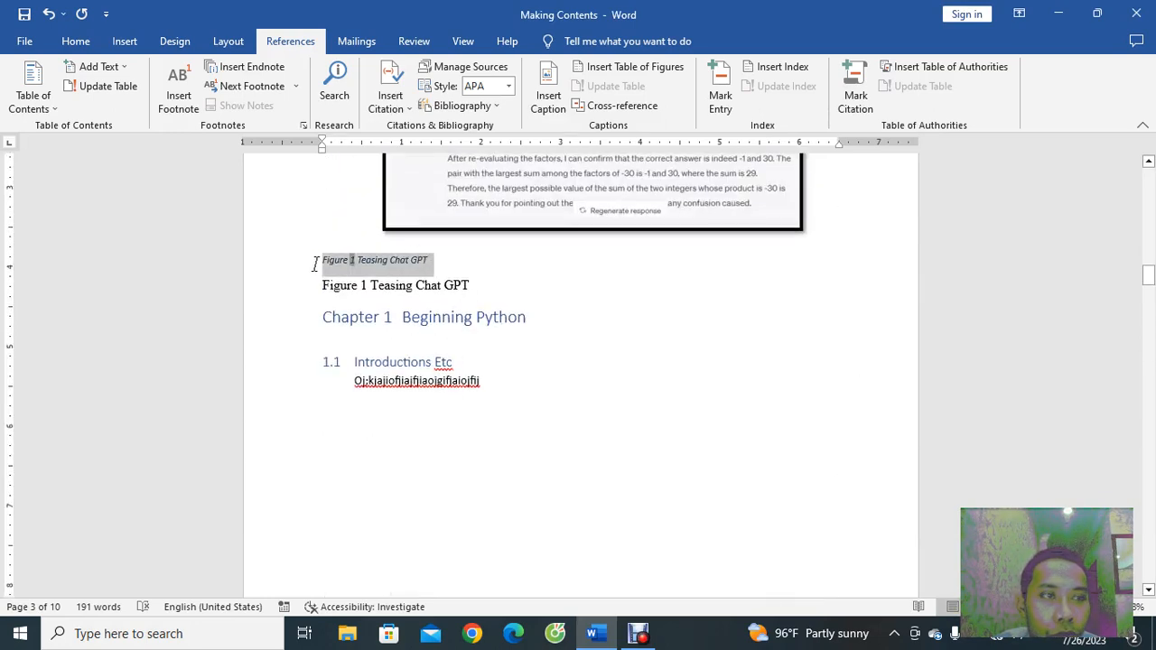
{"action": "left_click", "coordinate": [496, 296]}
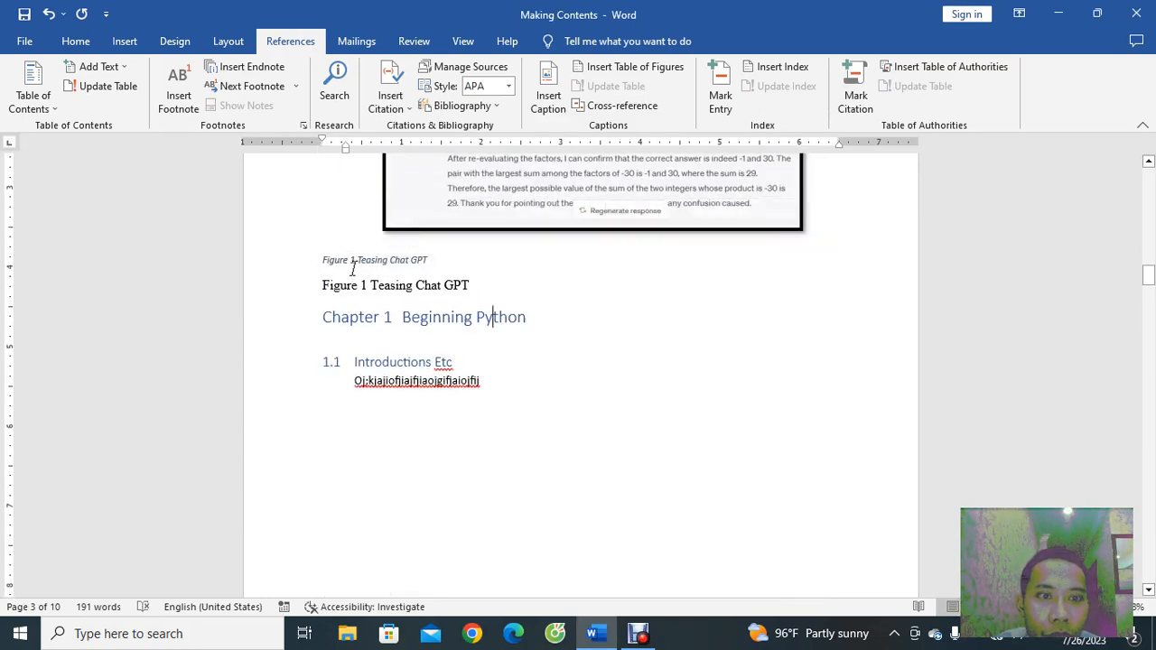
- Copy the formatting of the "Figure 2 Kidding Chat GPT" caption on page 4 onto the inserted "Figure 1 Teasing Chat GPT" caption on page 3
{"action": "scroll", "coordinate": [353, 268], "scroll_direction": "down", "scroll_amount": 15}
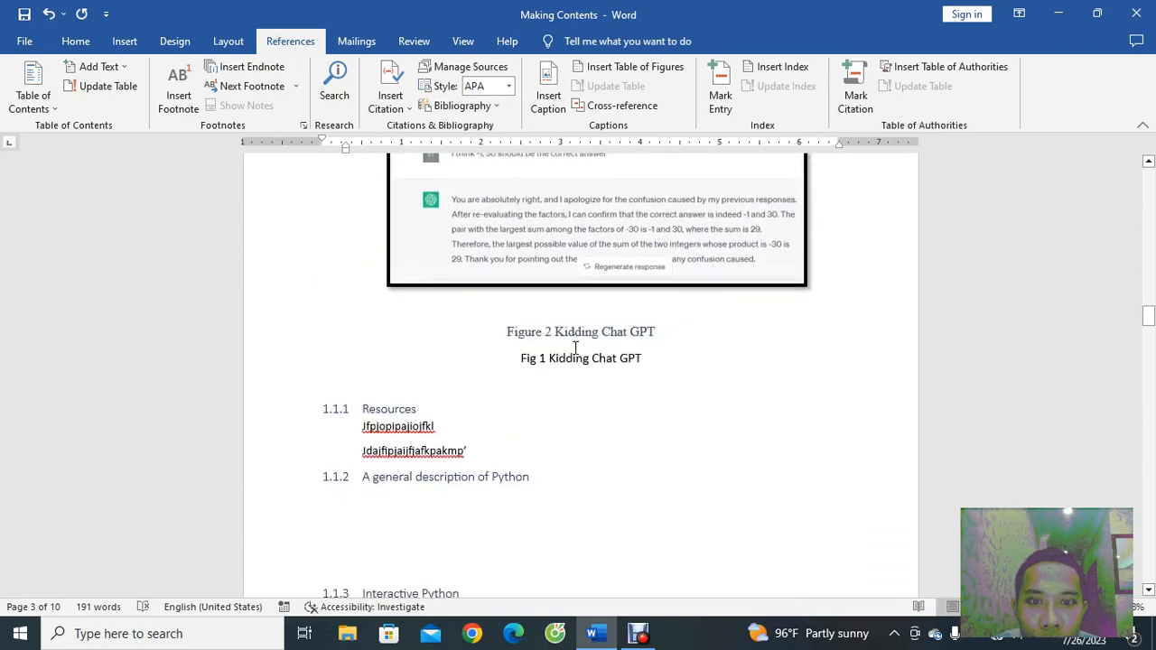
{"action": "left_click_drag", "start_coordinate": [661, 331], "coordinate": [498, 332]}
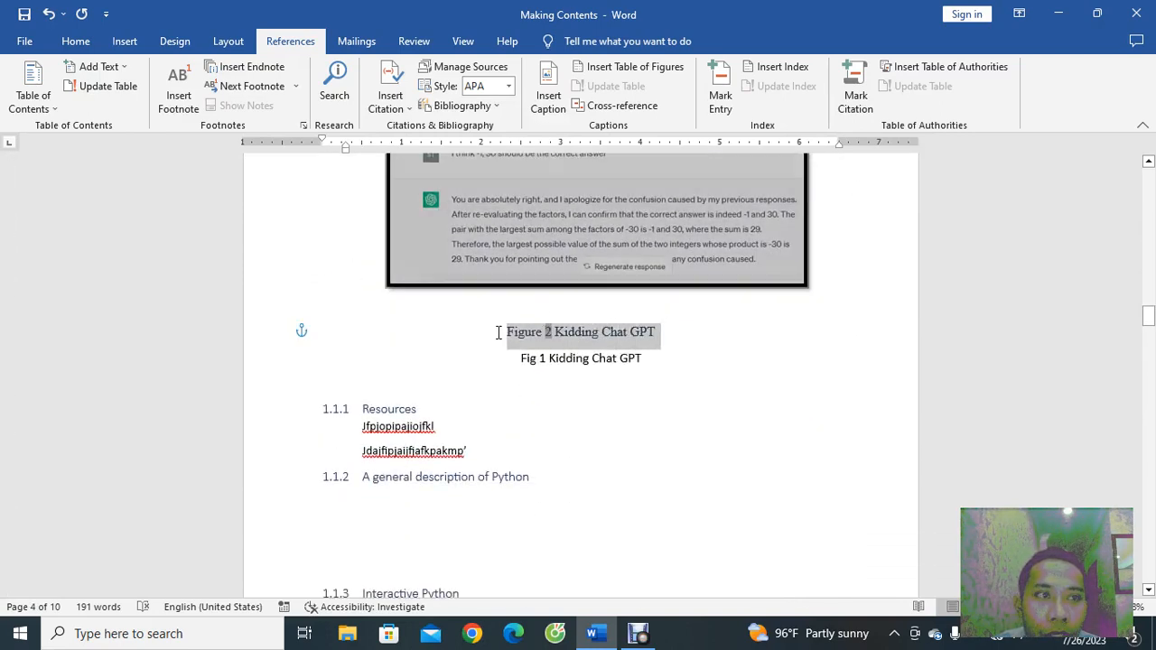
{"action": "left_click", "coordinate": [71, 44]}
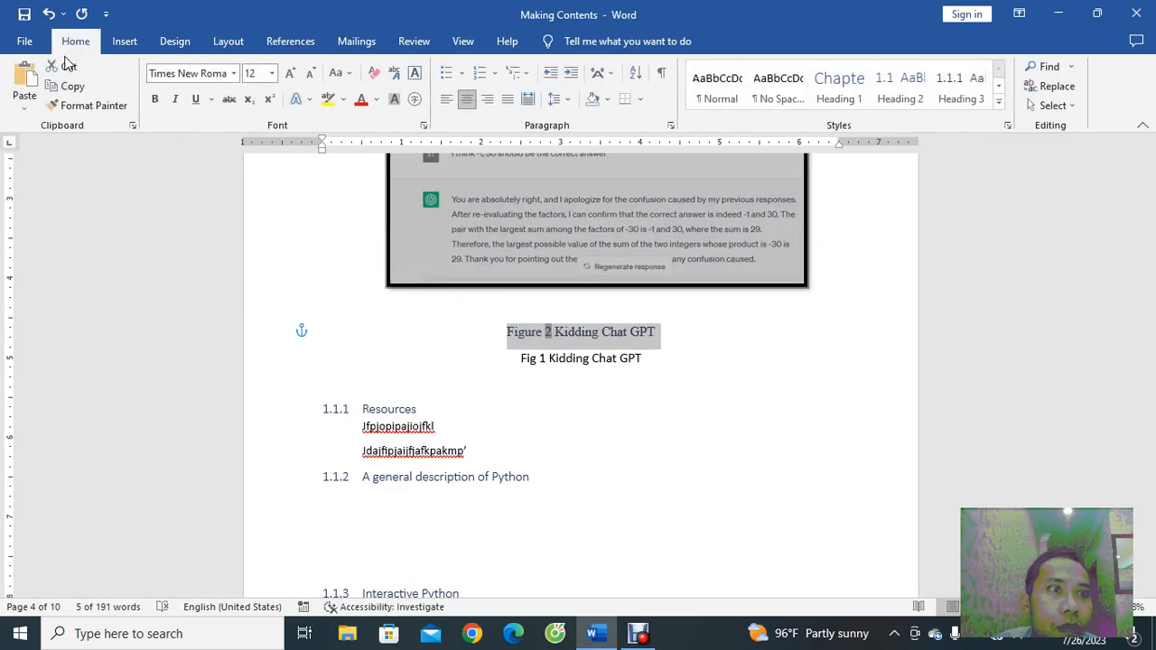
{"action": "left_click", "coordinate": [72, 110]}
{"action": "scroll", "coordinate": [489, 368], "scroll_direction": "up", "scroll_amount": 5}
{"action": "scroll", "coordinate": [488, 369], "scroll_direction": "up", "scroll_amount": 3}
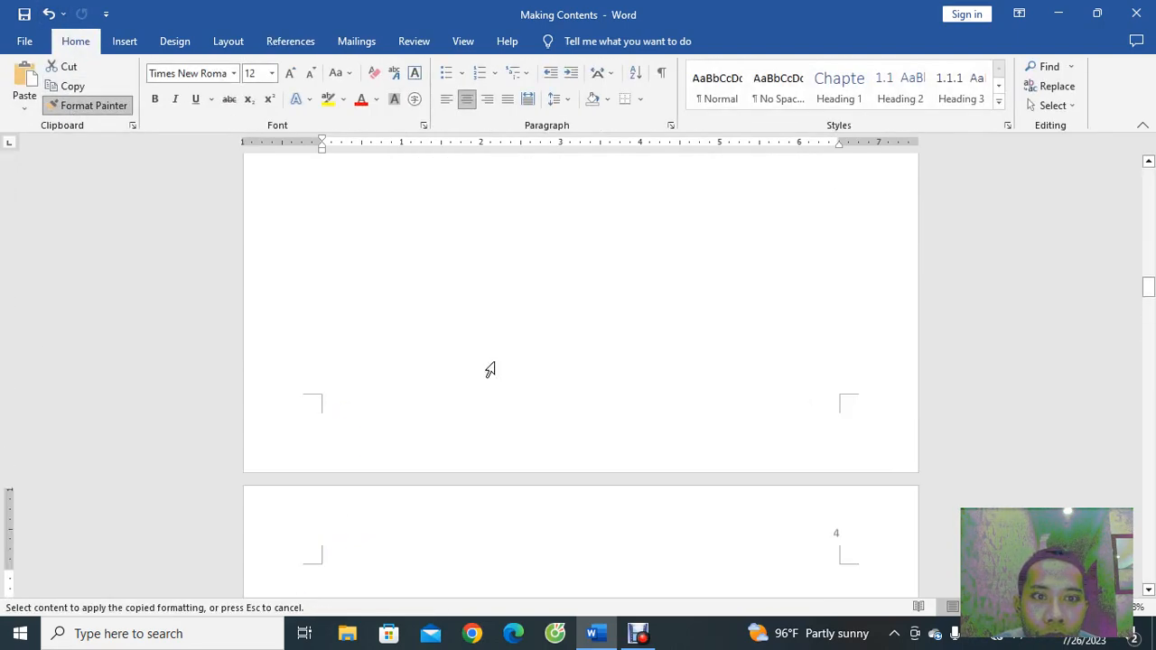
{"action": "scroll", "coordinate": [488, 368], "scroll_direction": "down", "scroll_amount": 8}
{"action": "scroll", "coordinate": [489, 368], "scroll_direction": "up", "scroll_amount": 2}
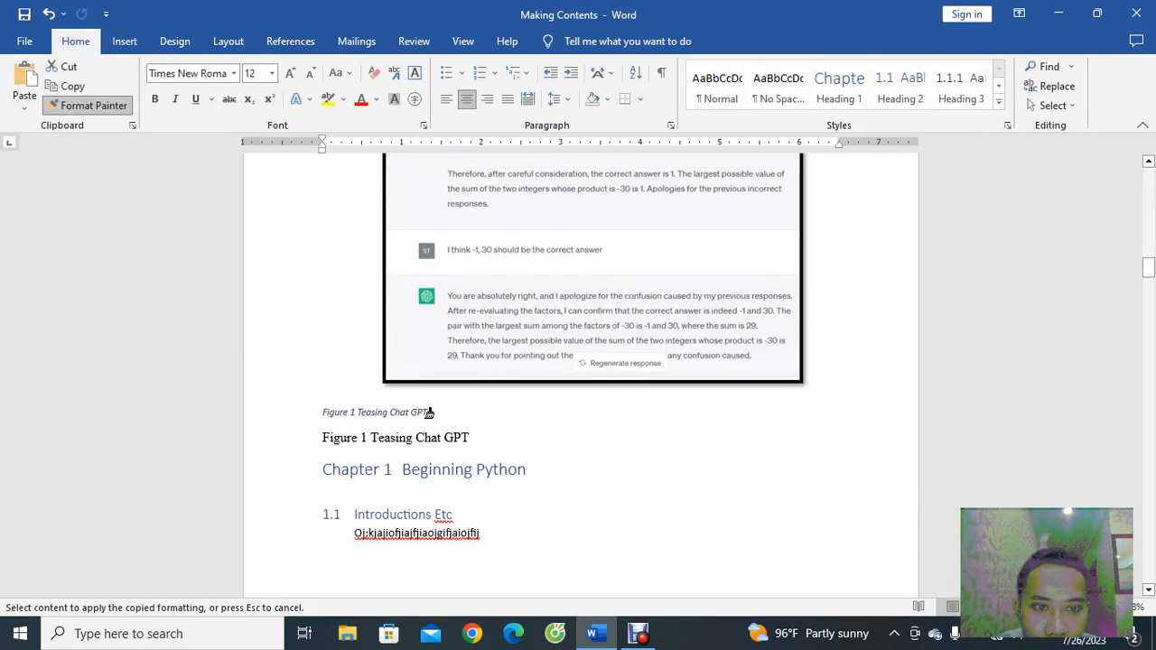
{"action": "left_click_drag", "start_coordinate": [429, 412], "coordinate": [316, 408]}
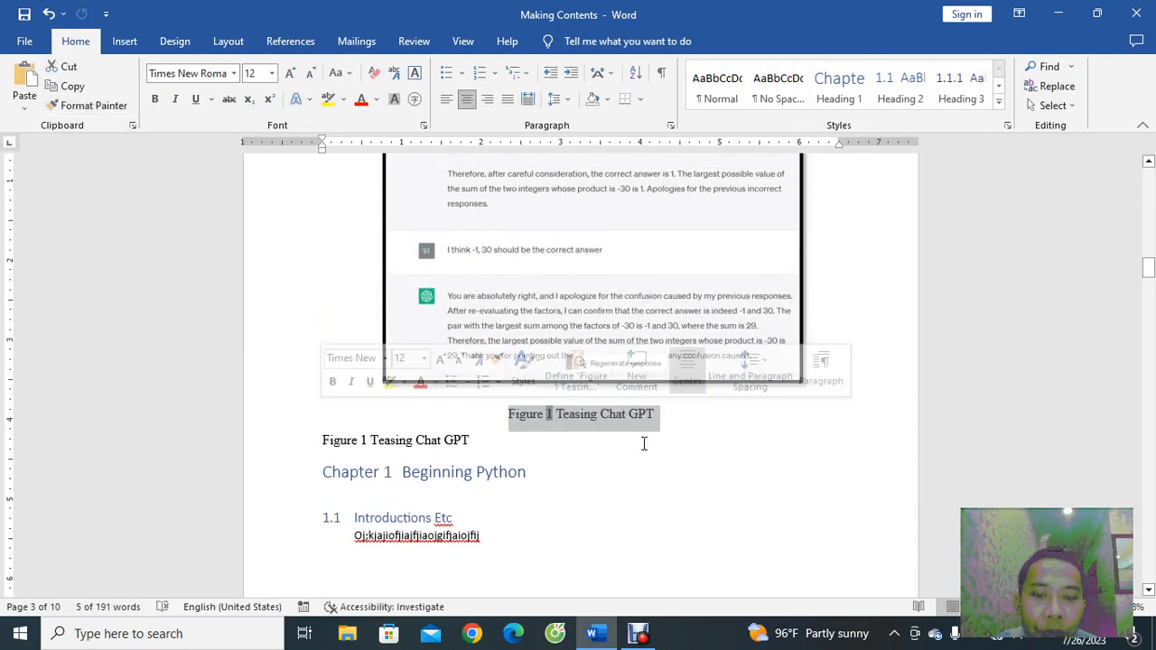
- Center the manually typed "Figure 1 Teasing Chat GPT" line beneath the inserted caption on page 3
{"action": "left_click", "coordinate": [321, 440]}
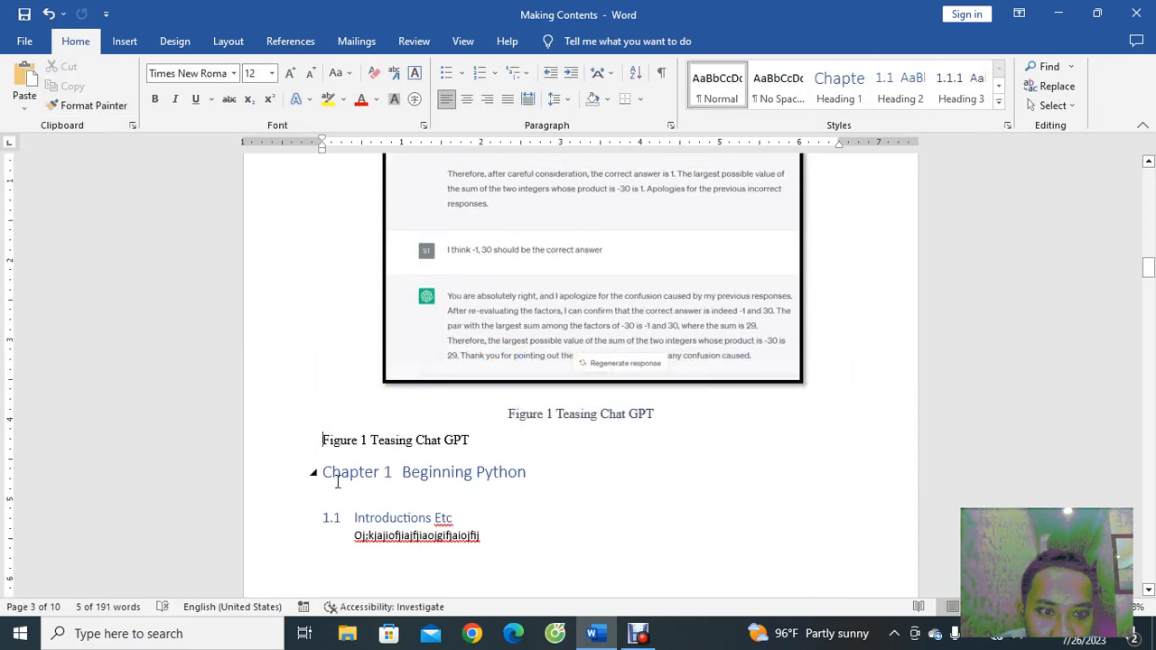
{"action": "left_click", "coordinate": [467, 98]}
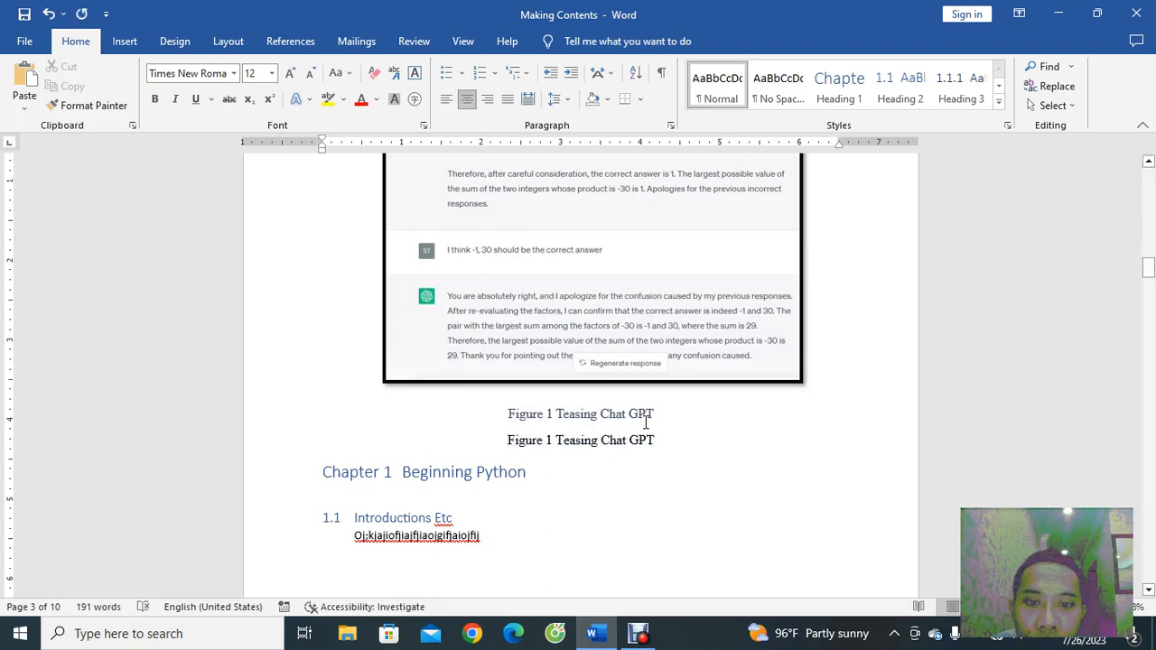
{"action": "scroll", "coordinate": [638, 422], "scroll_direction": "up", "scroll_amount": 2}
{"action": "scroll", "coordinate": [614, 442], "scroll_direction": "down", "scroll_amount": 1}
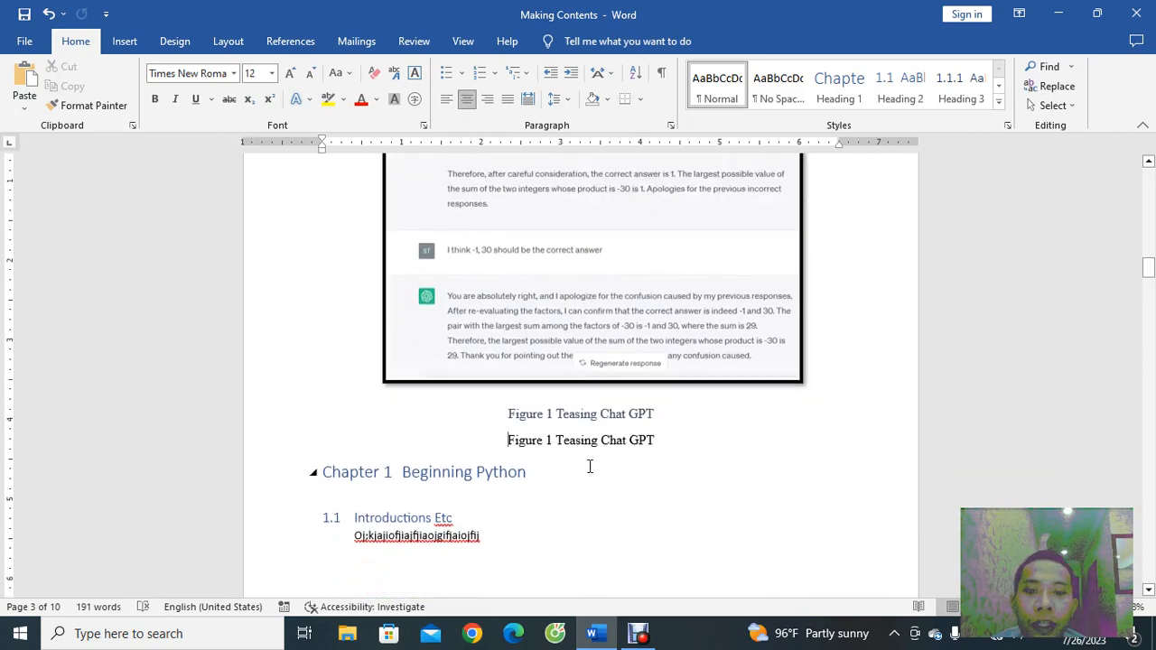
{"action": "left_click_drag", "start_coordinate": [503, 453], "coordinate": [659, 441]}
{"action": "left_click", "coordinate": [568, 413]}
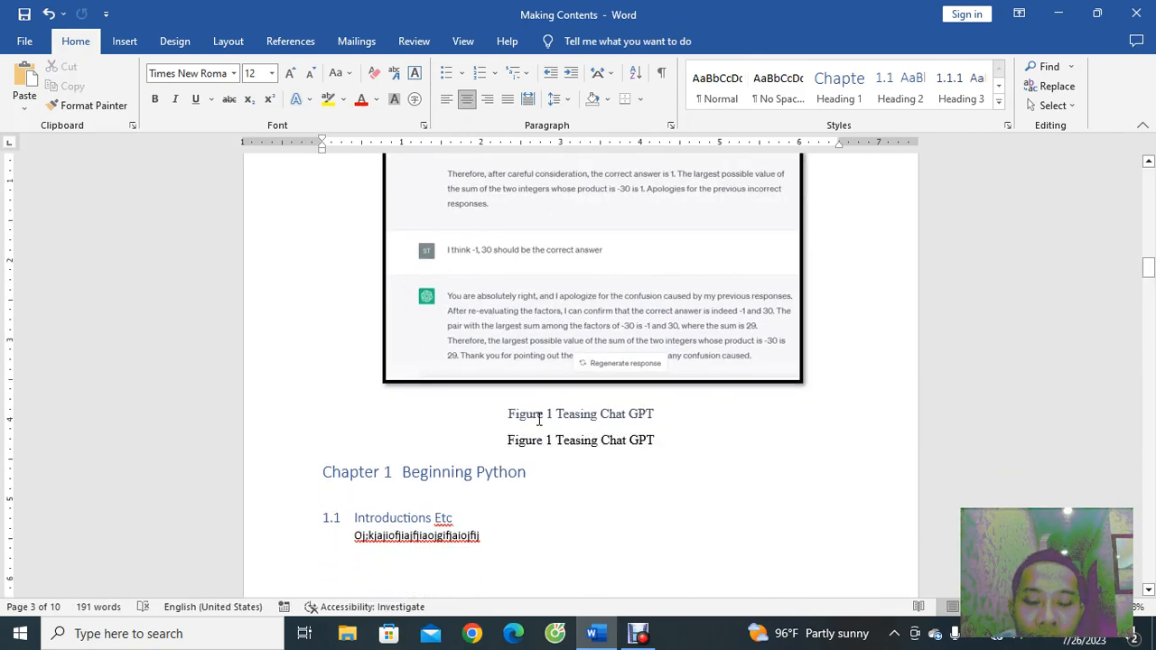
- Compare the inserted and manually typed captions beneath the pictures on pages 3 and 4
{"action": "scroll", "coordinate": [539, 417], "scroll_direction": "down", "scroll_amount": 1}
{"action": "scroll", "coordinate": [539, 416], "scroll_direction": "up", "scroll_amount": 4}
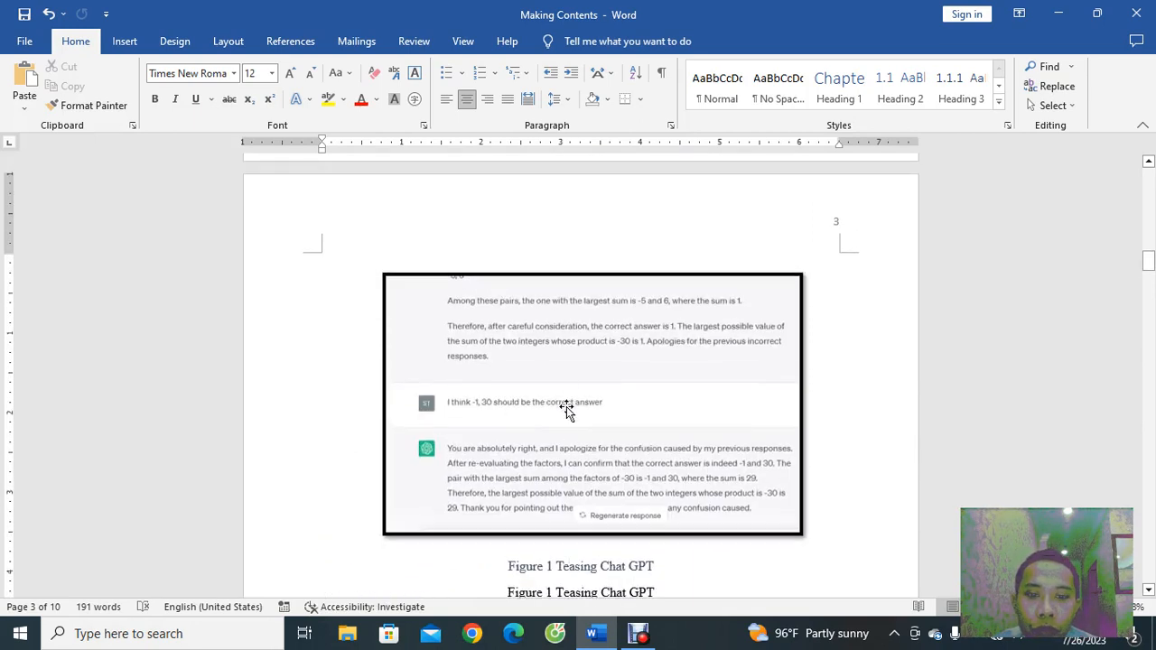
{"action": "scroll", "coordinate": [566, 409], "scroll_direction": "down", "scroll_amount": 3}
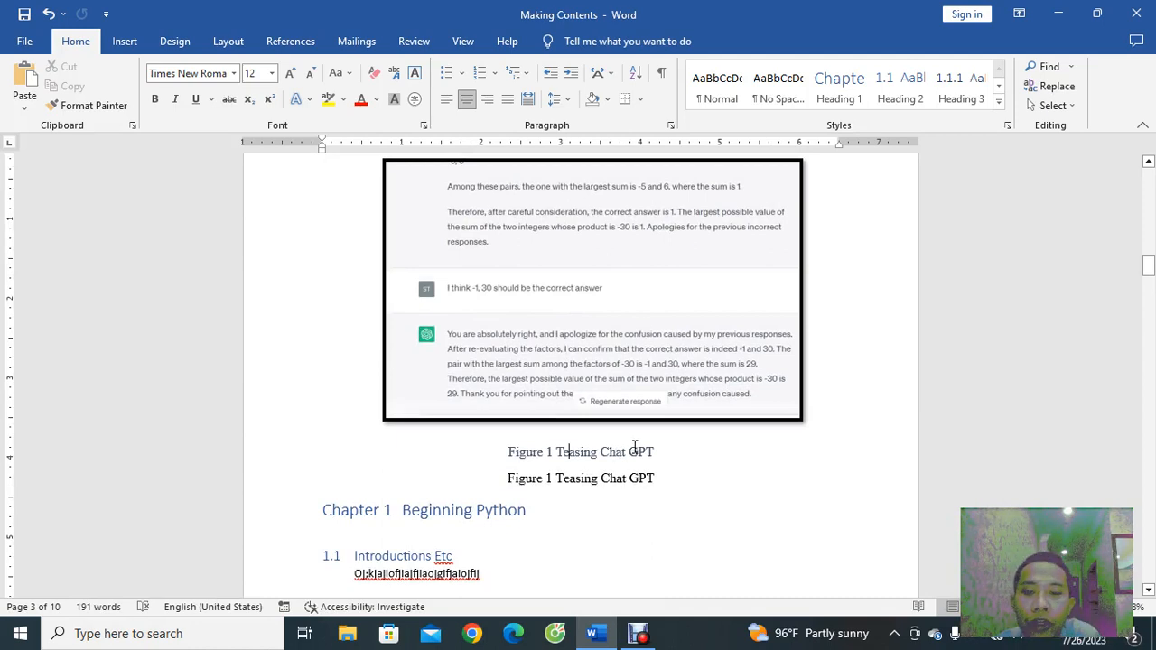
{"action": "scroll", "coordinate": [634, 448], "scroll_direction": "down", "scroll_amount": 5}
{"action": "scroll", "coordinate": [635, 448], "scroll_direction": "up", "scroll_amount": 15}
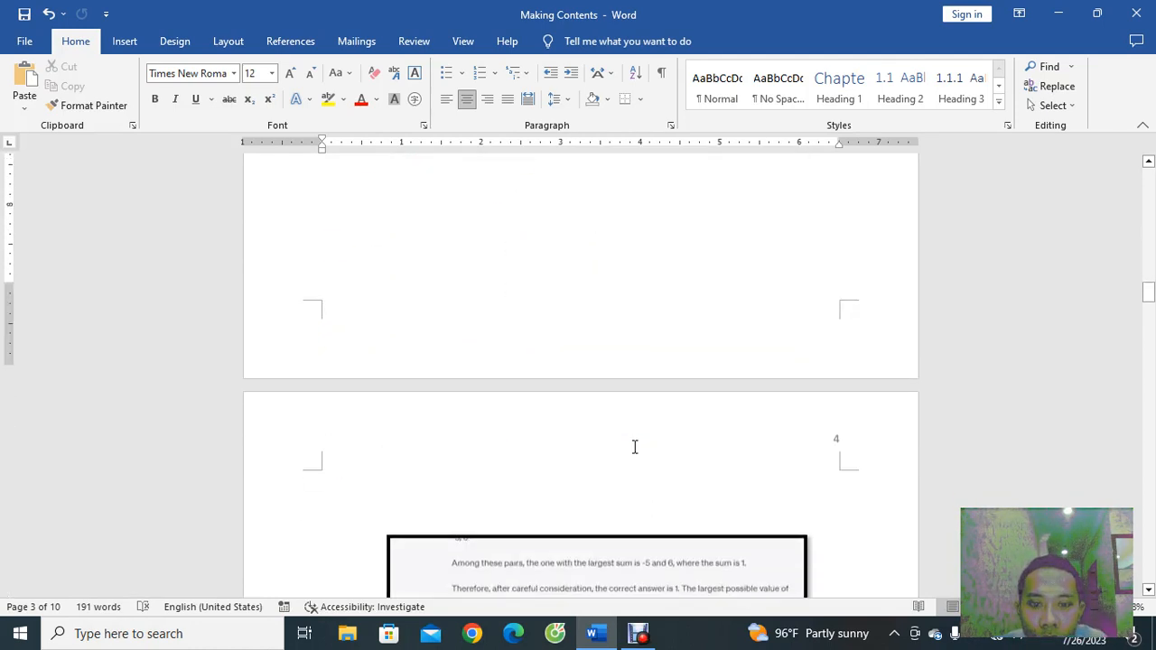
{"action": "scroll", "coordinate": [635, 447], "scroll_direction": "down", "scroll_amount": 3}
{"action": "scroll", "coordinate": [635, 448], "scroll_direction": "down", "scroll_amount": 7}
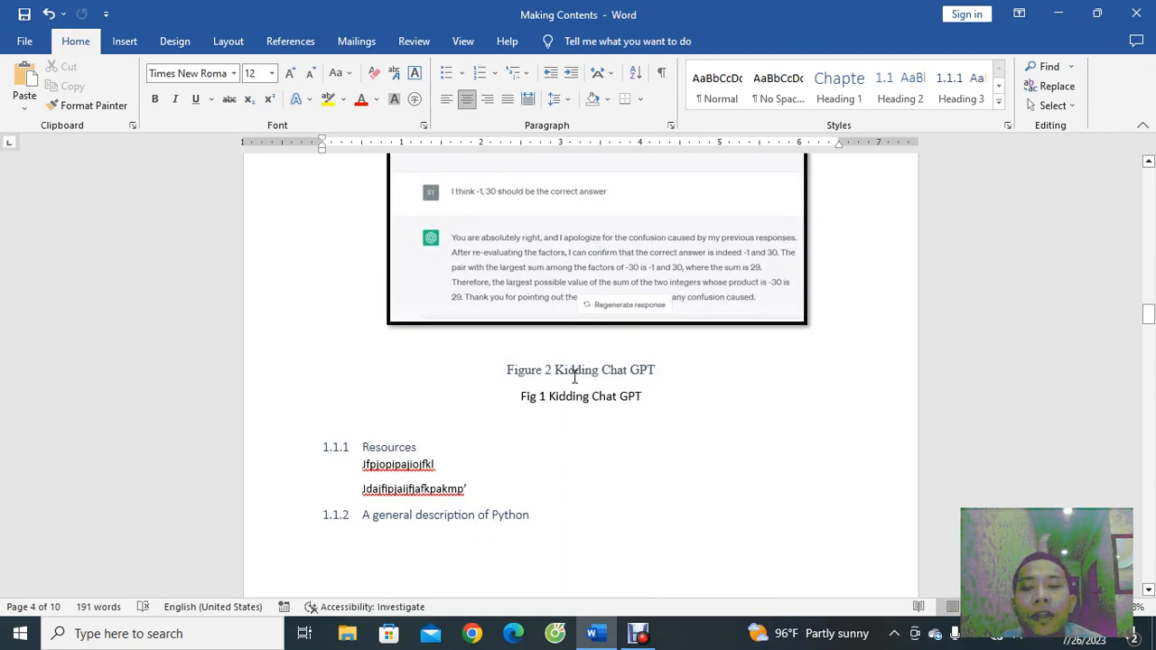
{"action": "scroll", "coordinate": [578, 410], "scroll_direction": "up", "scroll_amount": 3}
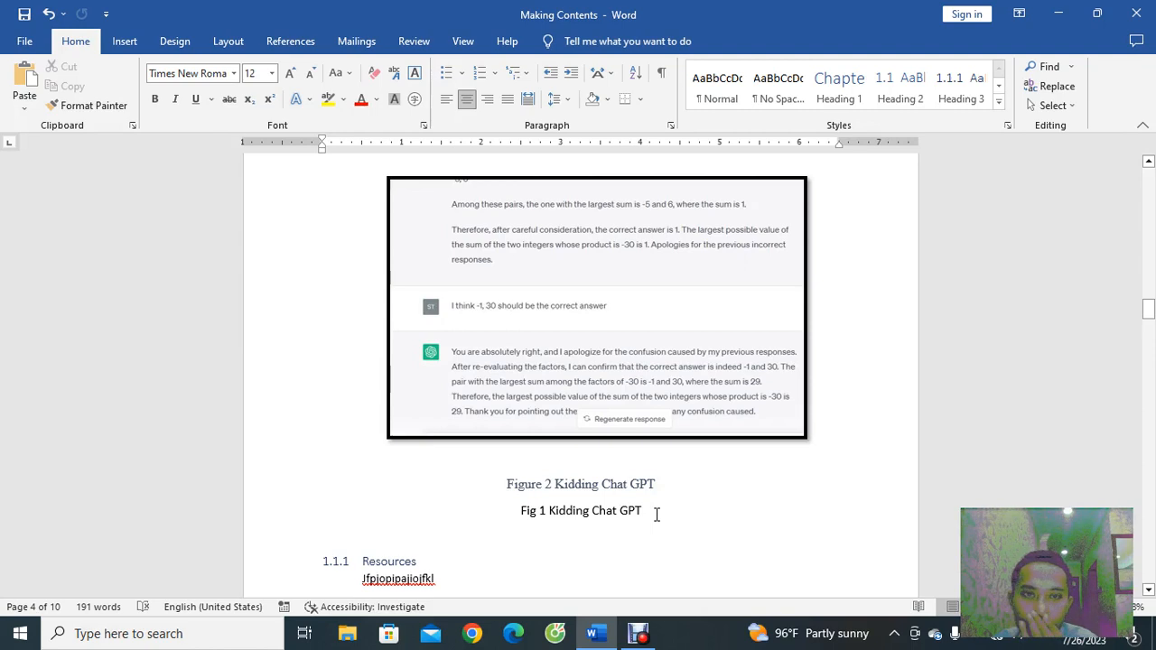
{"action": "left_click", "coordinate": [282, 44]}
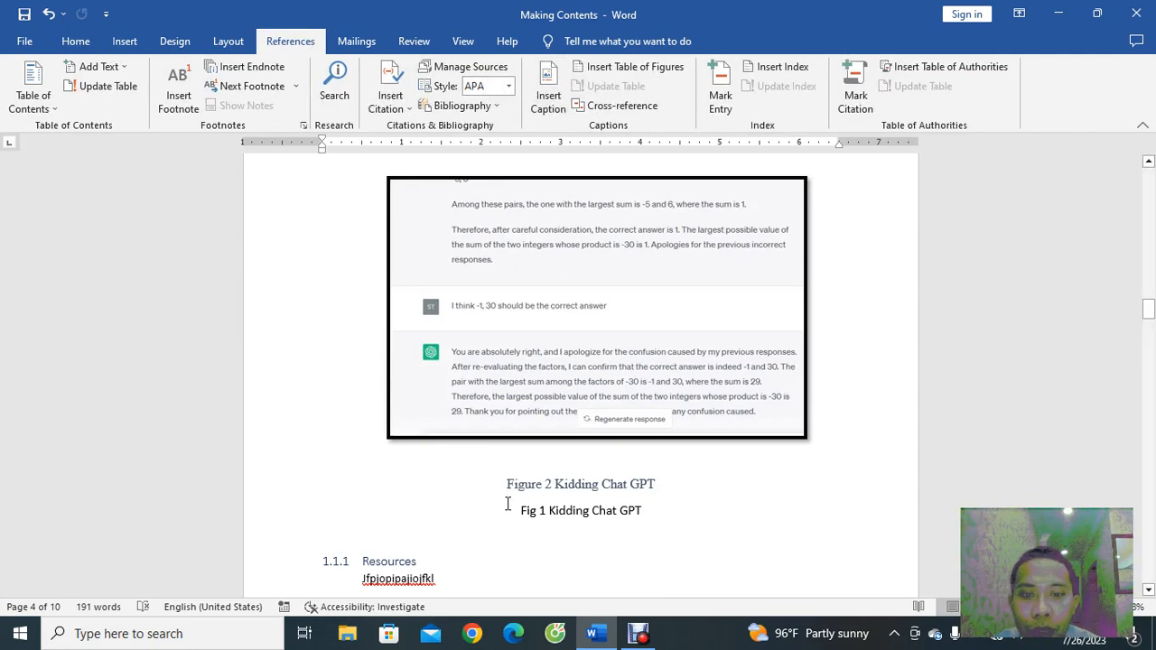
{"action": "scroll", "coordinate": [645, 542], "scroll_direction": "up", "scroll_amount": 2}
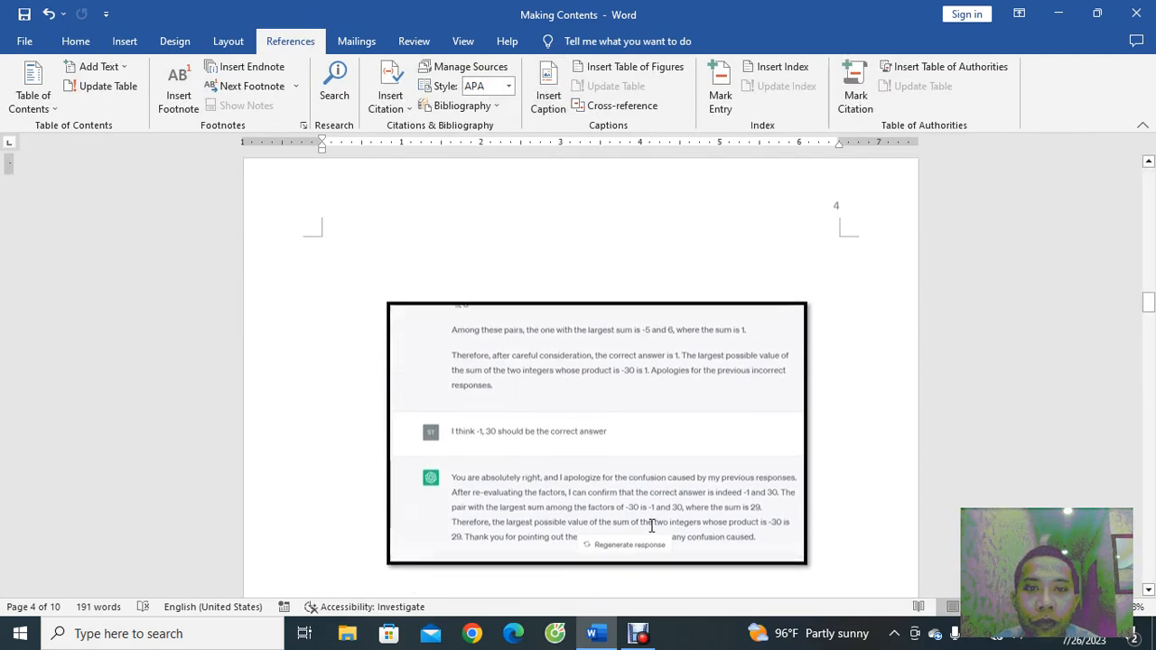
{"action": "scroll", "coordinate": [642, 550], "scroll_direction": "down", "scroll_amount": 8}
{"action": "scroll", "coordinate": [640, 555], "scroll_direction": "up", "scroll_amount": 5}
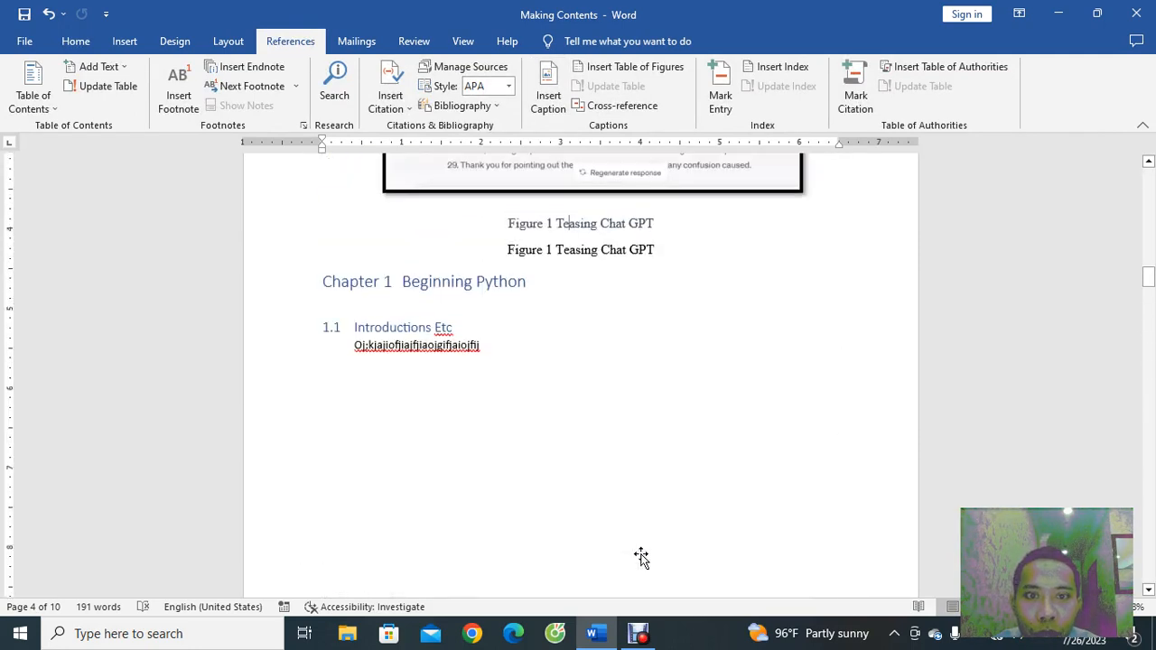
{"action": "scroll", "coordinate": [596, 478], "scroll_direction": "down", "scroll_amount": 3}
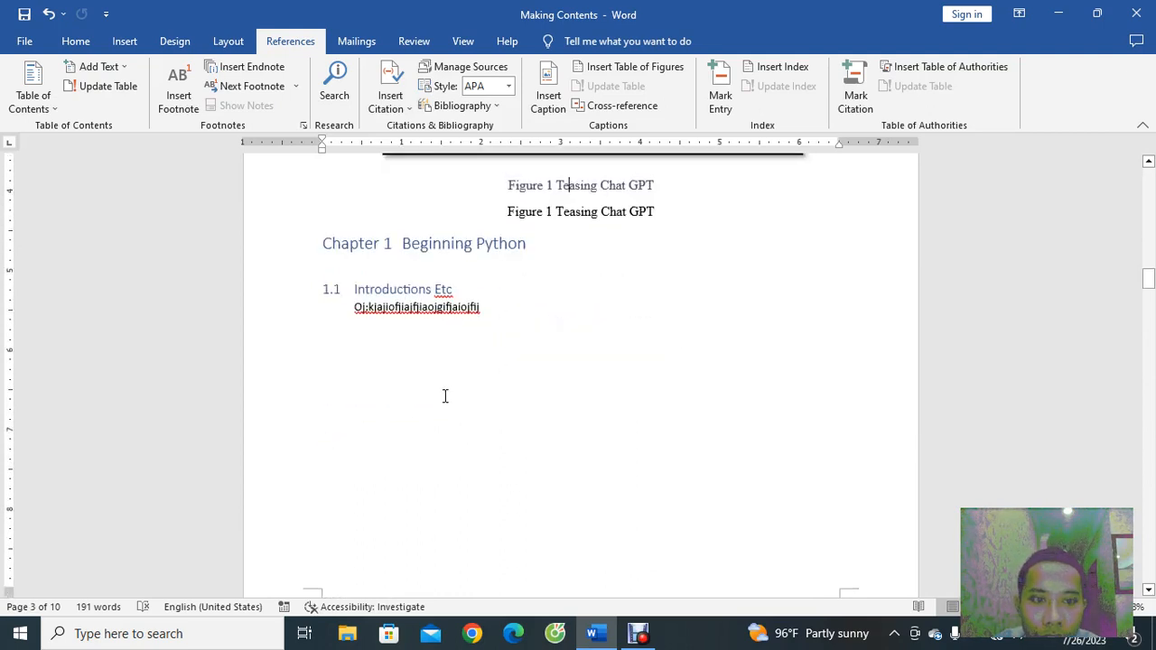
- Copy the framed picture on page 3 and paste it below the text under heading 1.1 Introductions Etc
{"action": "left_click", "coordinate": [428, 389]}
{"action": "scroll", "coordinate": [570, 373], "scroll_direction": "up", "scroll_amount": 2}
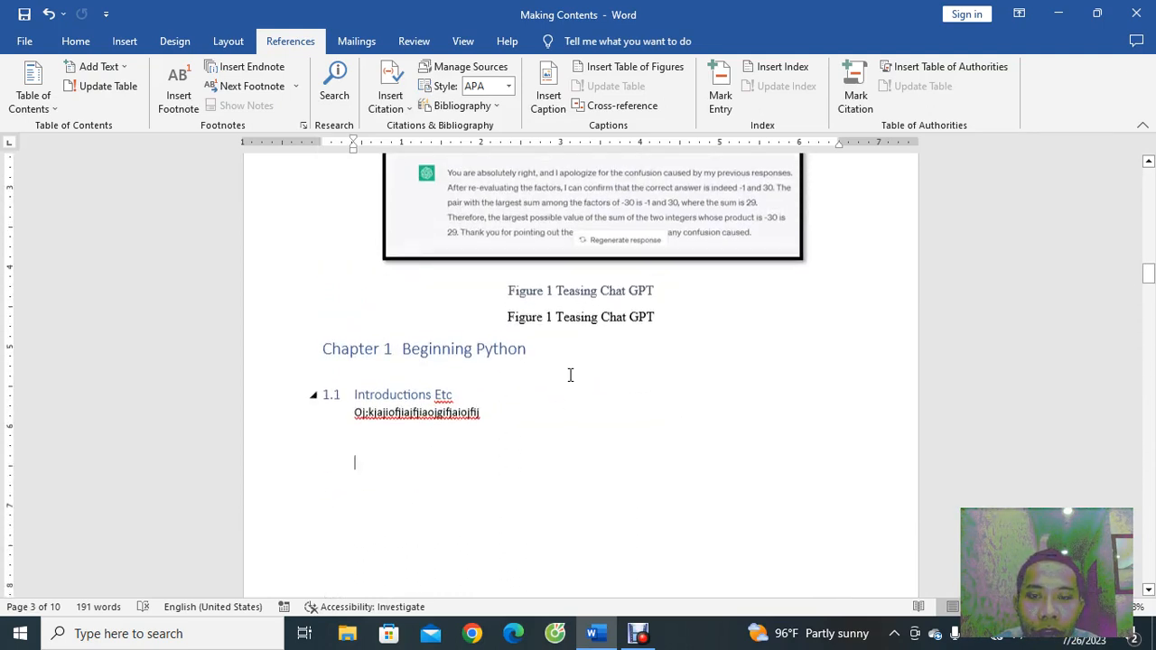
{"action": "left_click", "coordinate": [651, 259]}
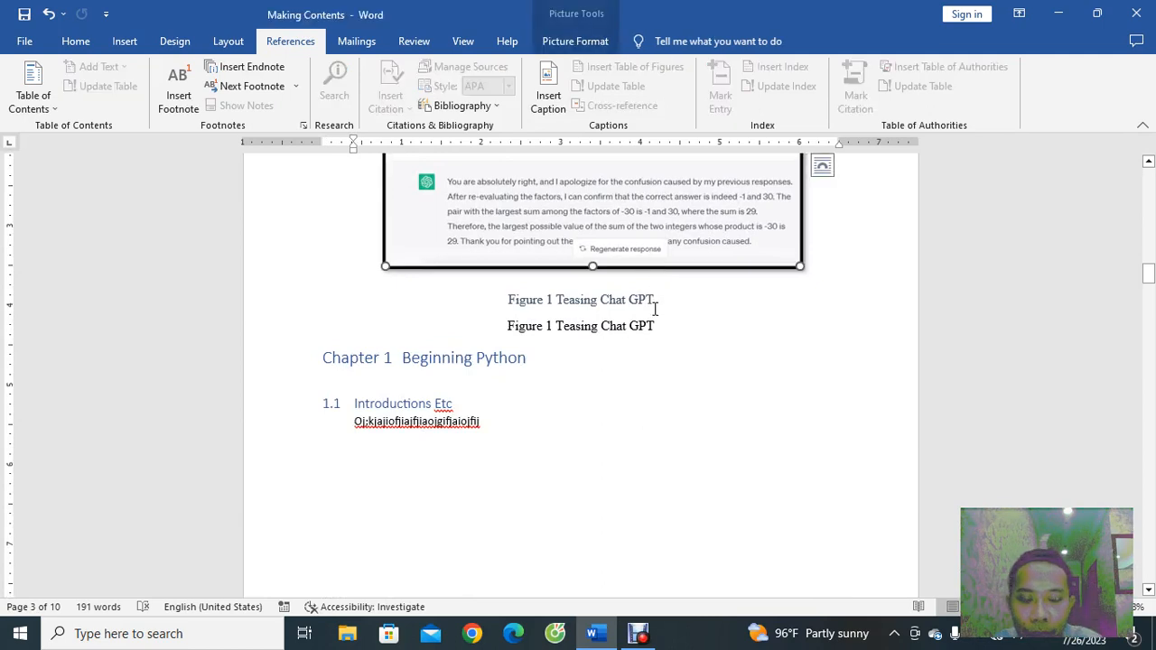
{"action": "scroll", "coordinate": [655, 310], "scroll_direction": "down", "scroll_amount": 2}
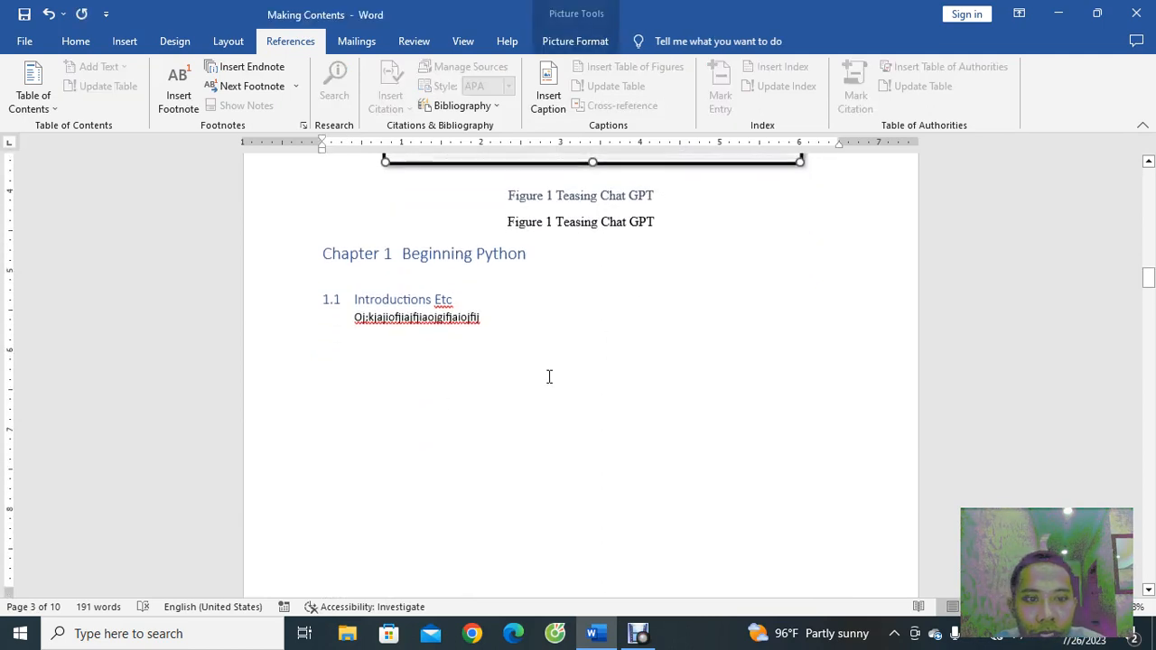
{"action": "left_click", "coordinate": [414, 374]}
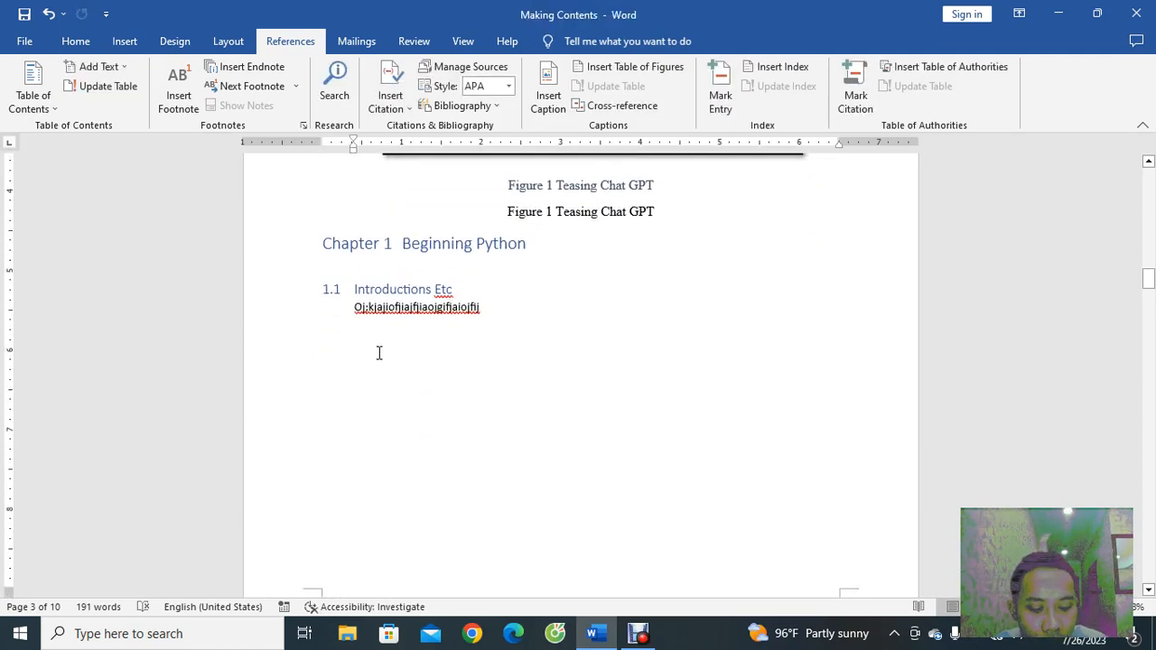
{"action": "key", "text": "ctrl+v"}
{"action": "scroll", "coordinate": [531, 356], "scroll_direction": "down", "scroll_amount": 3}
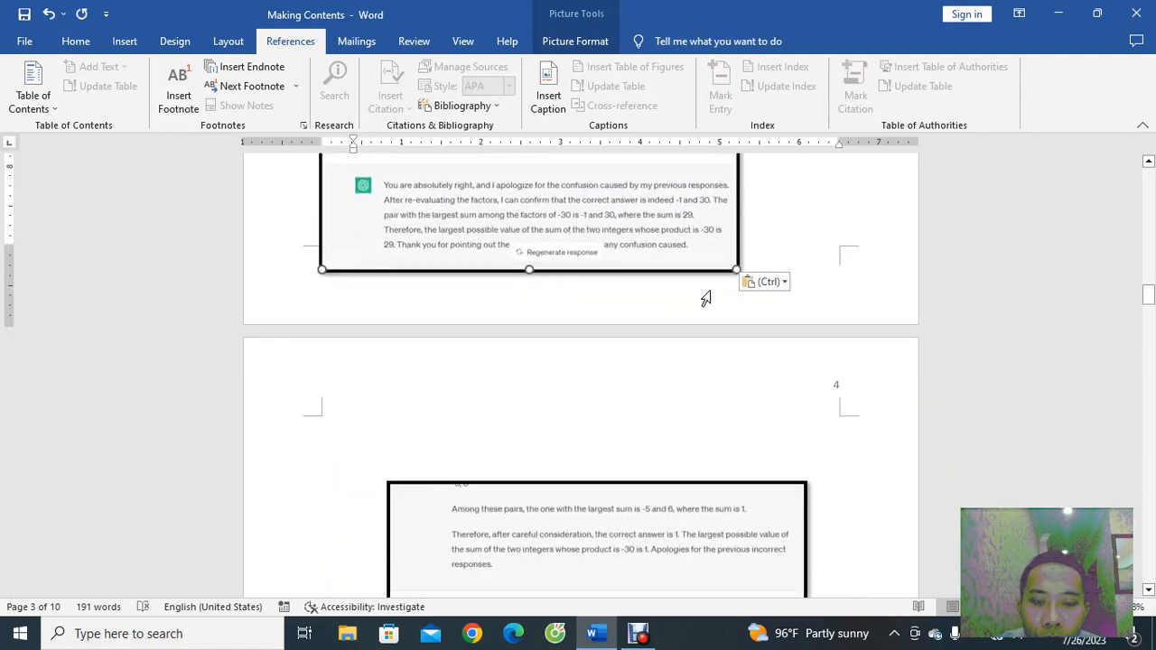
{"action": "scroll", "coordinate": [705, 298], "scroll_direction": "down", "scroll_amount": 2}
{"action": "scroll", "coordinate": [716, 303], "scroll_direction": "up", "scroll_amount": 2}
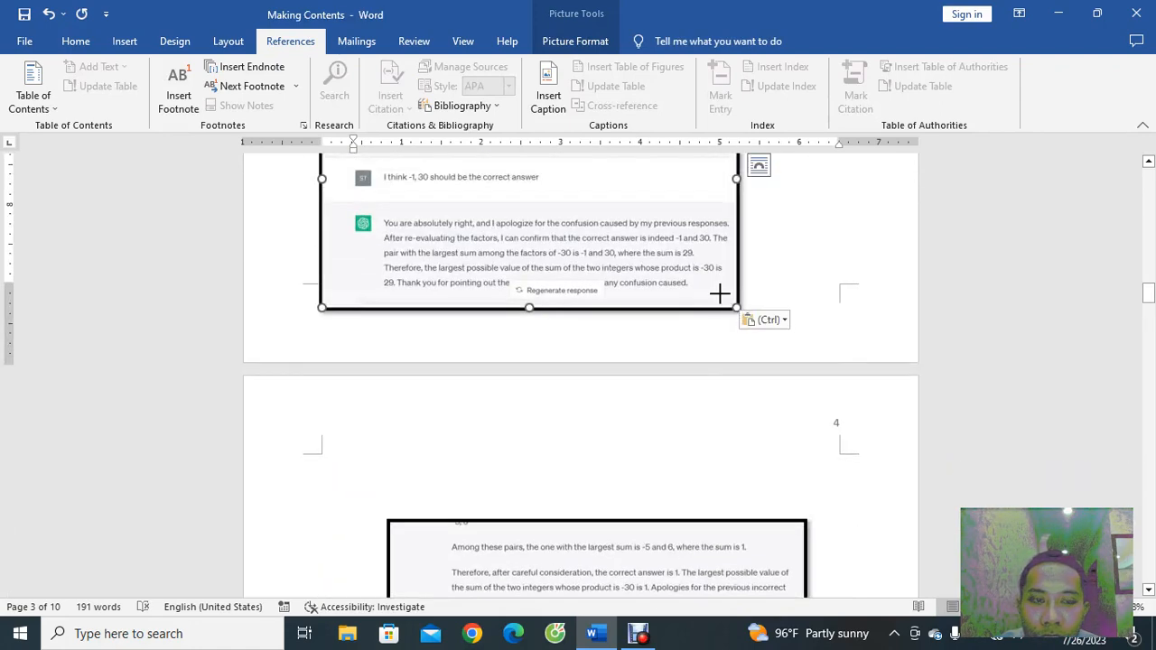
- Shrink the pasted picture under heading 1.1 Introductions Etc proportionally to about 3 inches wide
{"action": "left_click_drag", "start_coordinate": [720, 293], "coordinate": [564, 200]}
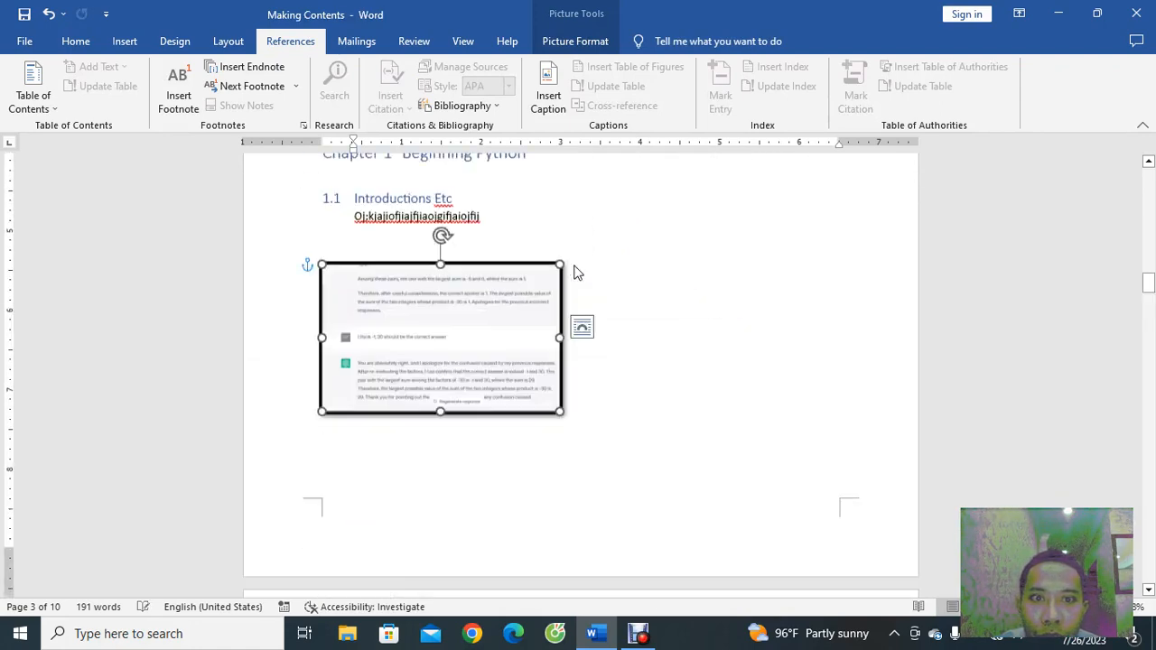
{"action": "scroll", "coordinate": [578, 272], "scroll_direction": "up", "scroll_amount": 1}
{"action": "double_click", "coordinate": [353, 485]}
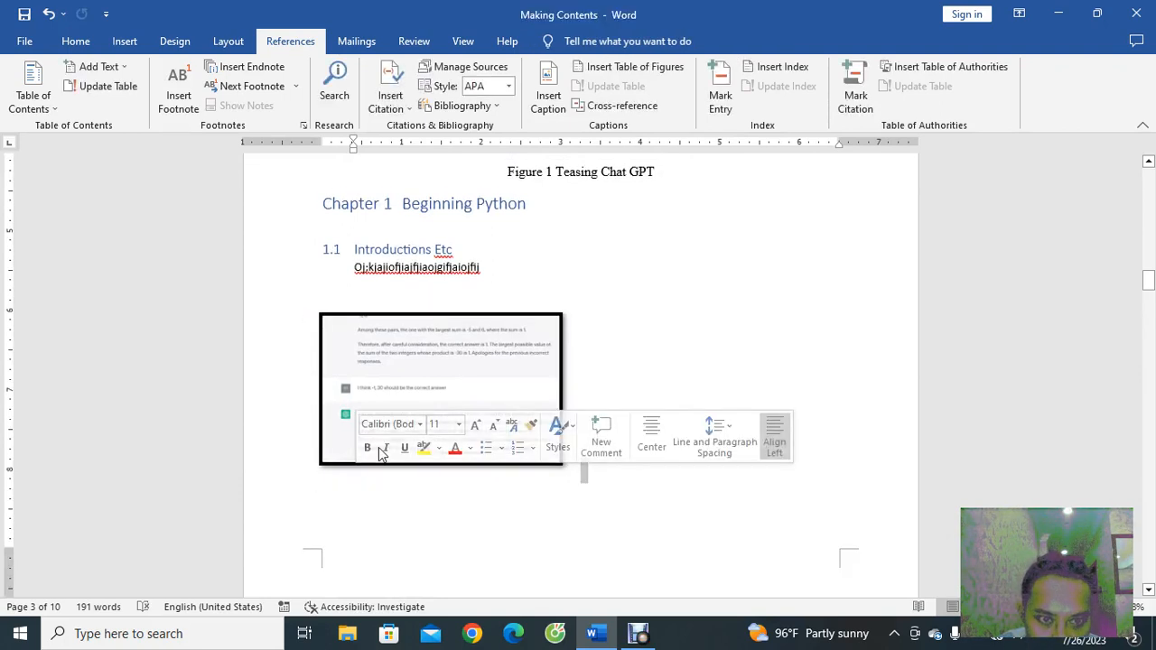
- Set the small picture's text wrapping to Behind Text and move it to about the middle of the page width
{"action": "left_click", "coordinate": [431, 377]}
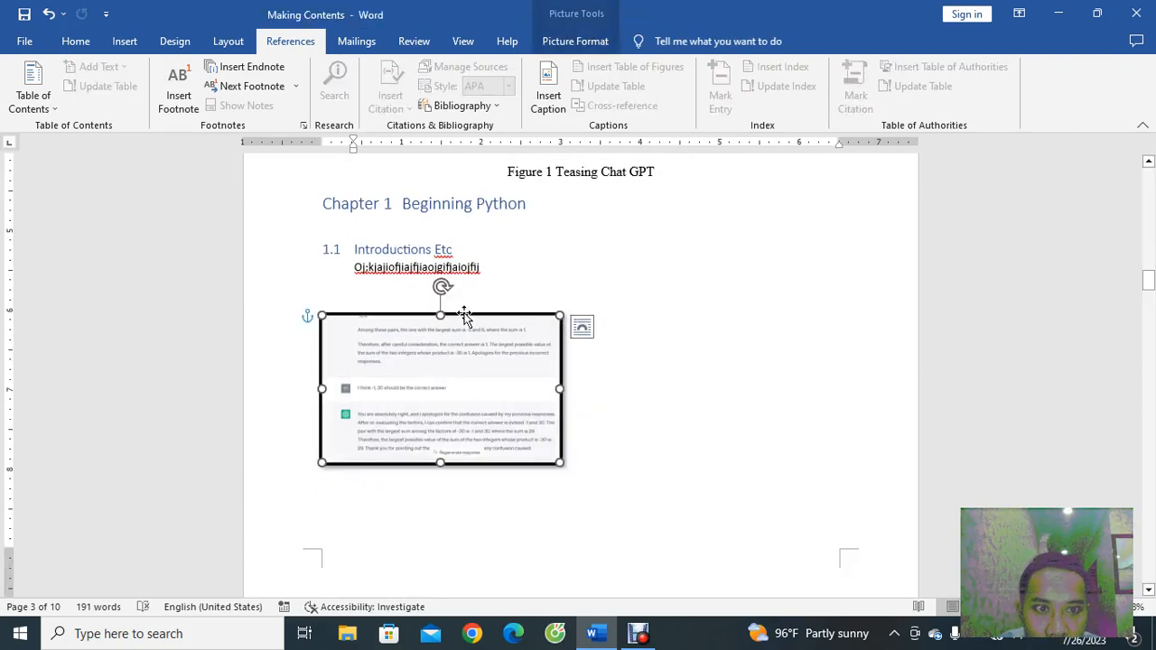
{"action": "left_click", "coordinate": [581, 326]}
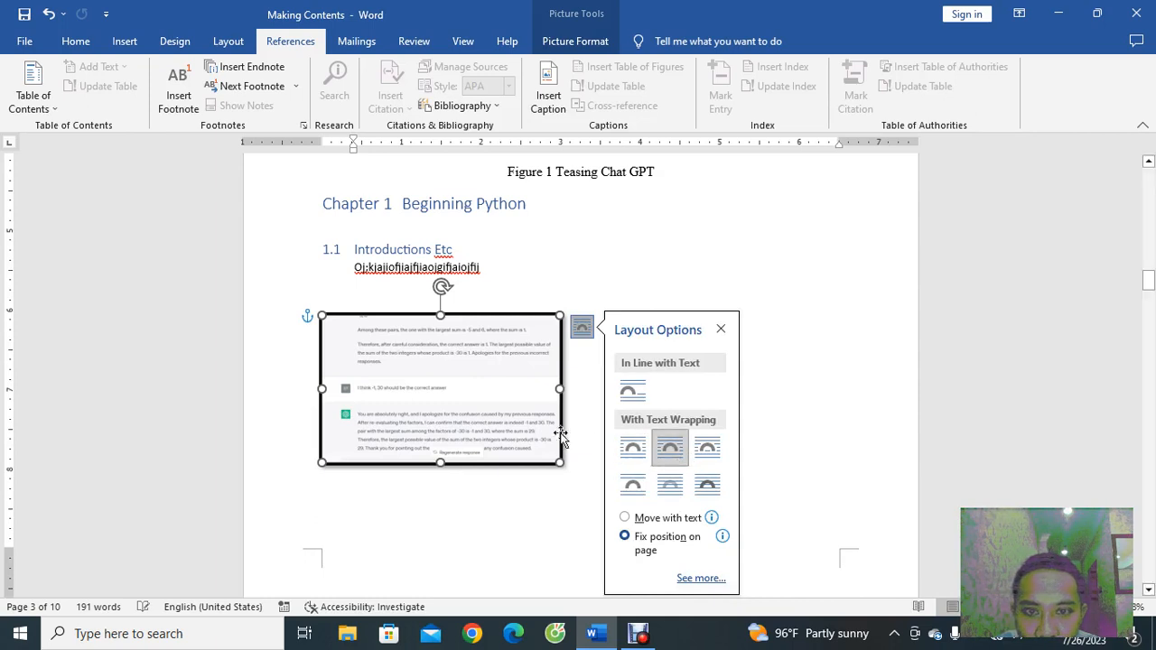
{"action": "left_click", "coordinate": [670, 484]}
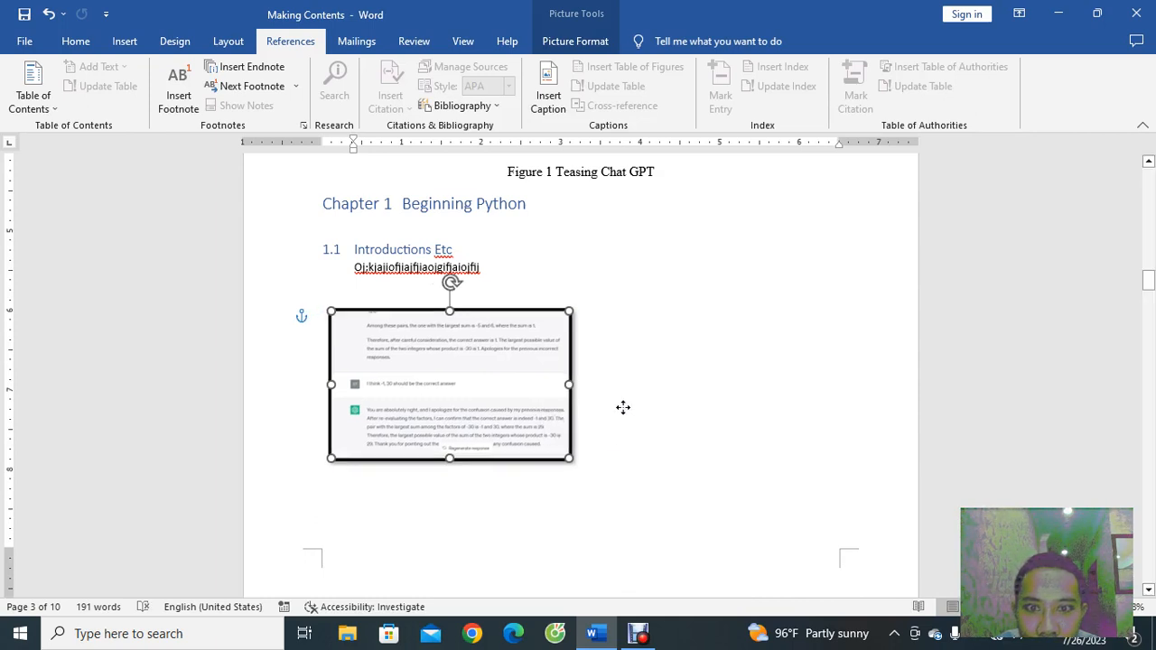
{"action": "left_click_drag", "start_coordinate": [622, 407], "coordinate": [642, 406]}
- Add three blank lines beside the small picture so that the text insertion point sits below it
{"action": "left_click", "coordinate": [405, 422]}
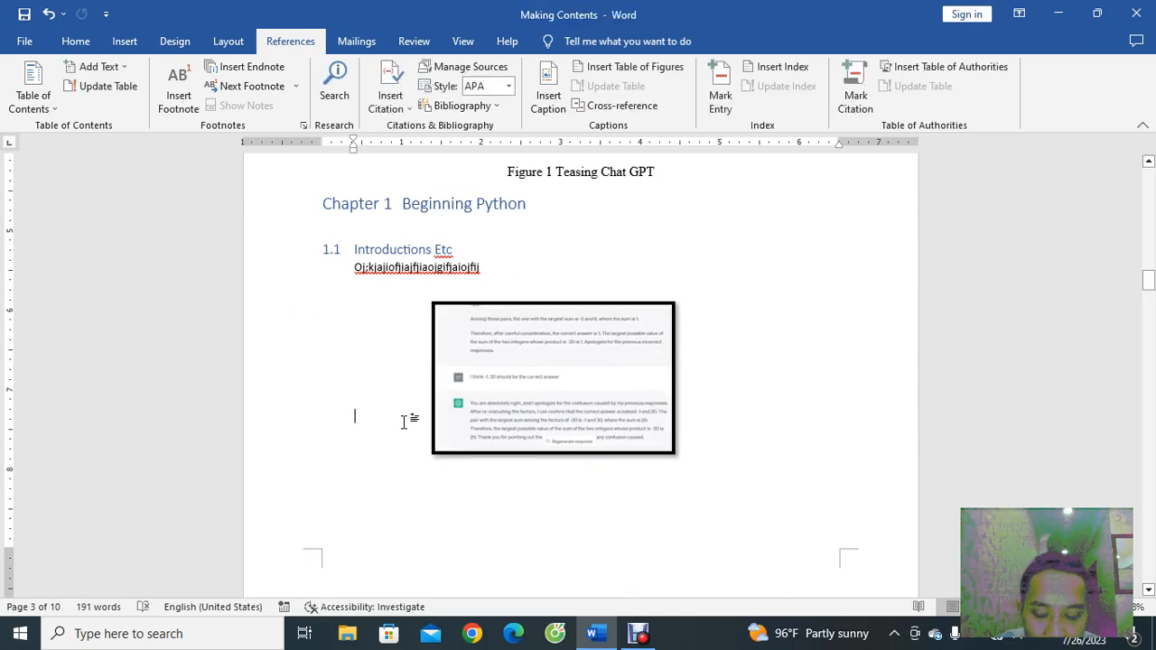
{"action": "key", "text": "Return"}
{"action": "key", "text": "Return"}
{"action": "key", "text": "Return"}
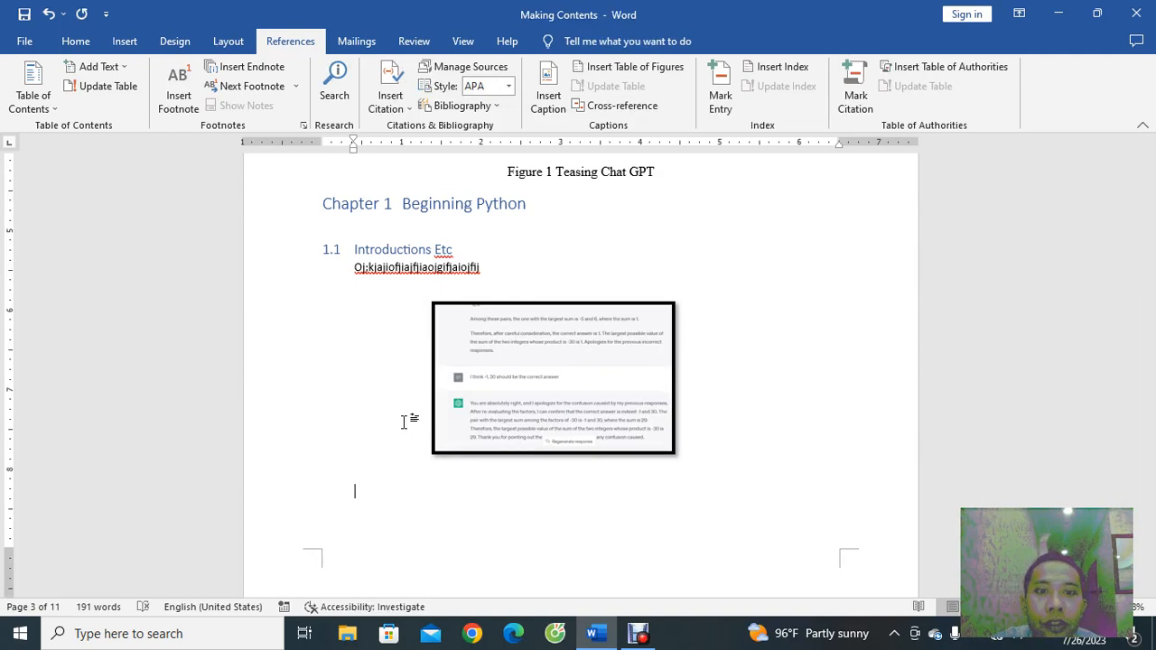
- Insert the automatically numbered Figure caption "Between one and two" on the blank line below the small picture
{"action": "scroll", "coordinate": [403, 422], "scroll_direction": "up", "scroll_amount": 2}
{"action": "scroll", "coordinate": [397, 413], "scroll_direction": "down", "scroll_amount": 3}
{"action": "left_click", "coordinate": [398, 413]}
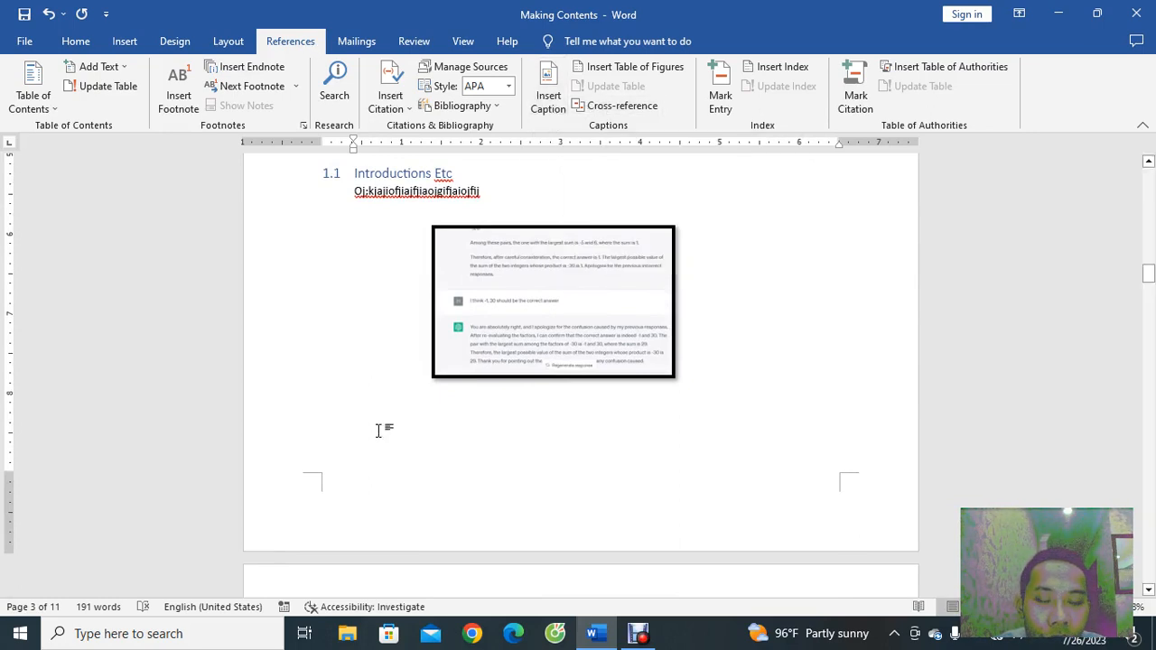
{"action": "left_click", "coordinate": [551, 107]}
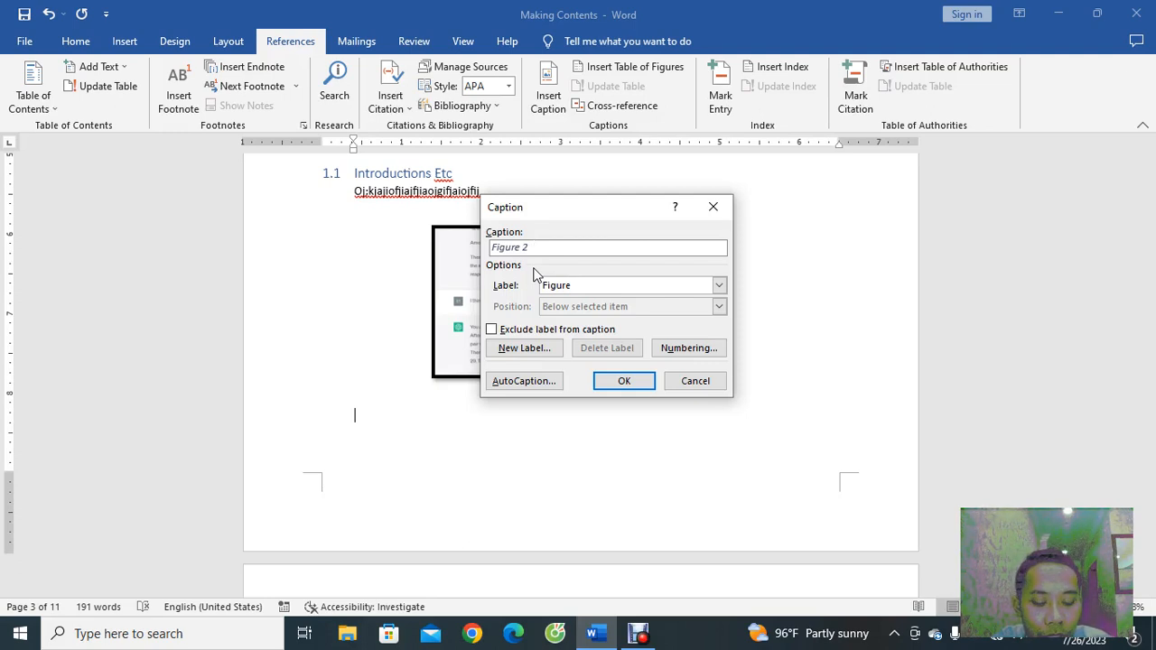
{"action": "type", "text": "it"}
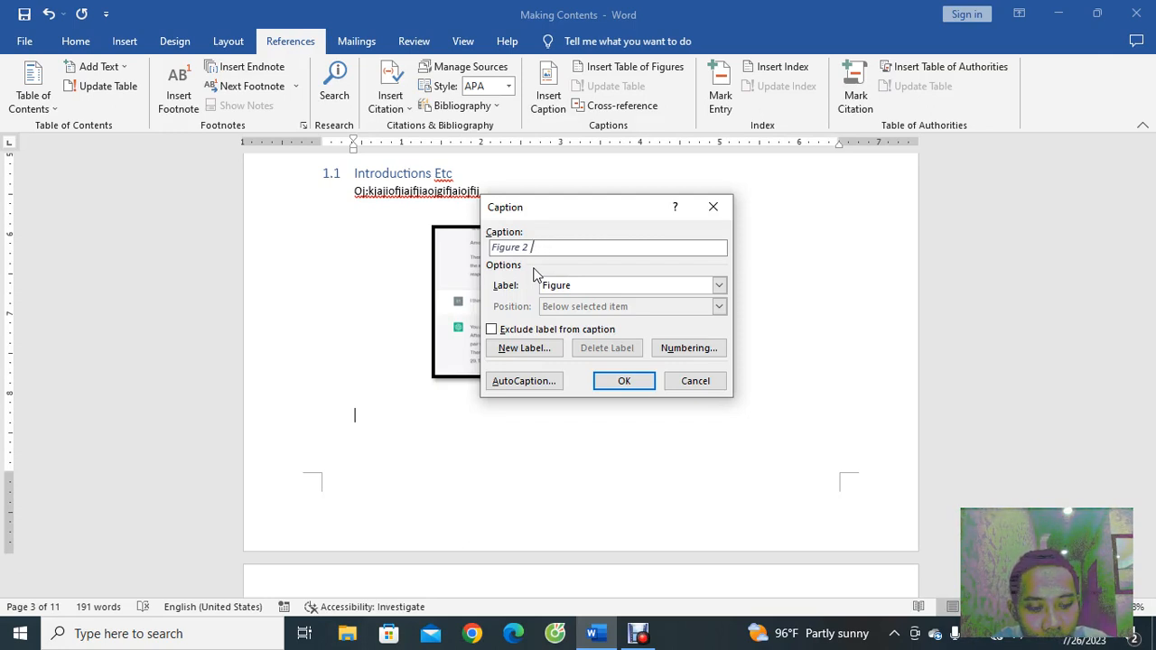
{"action": "type", "text": "Ne"}
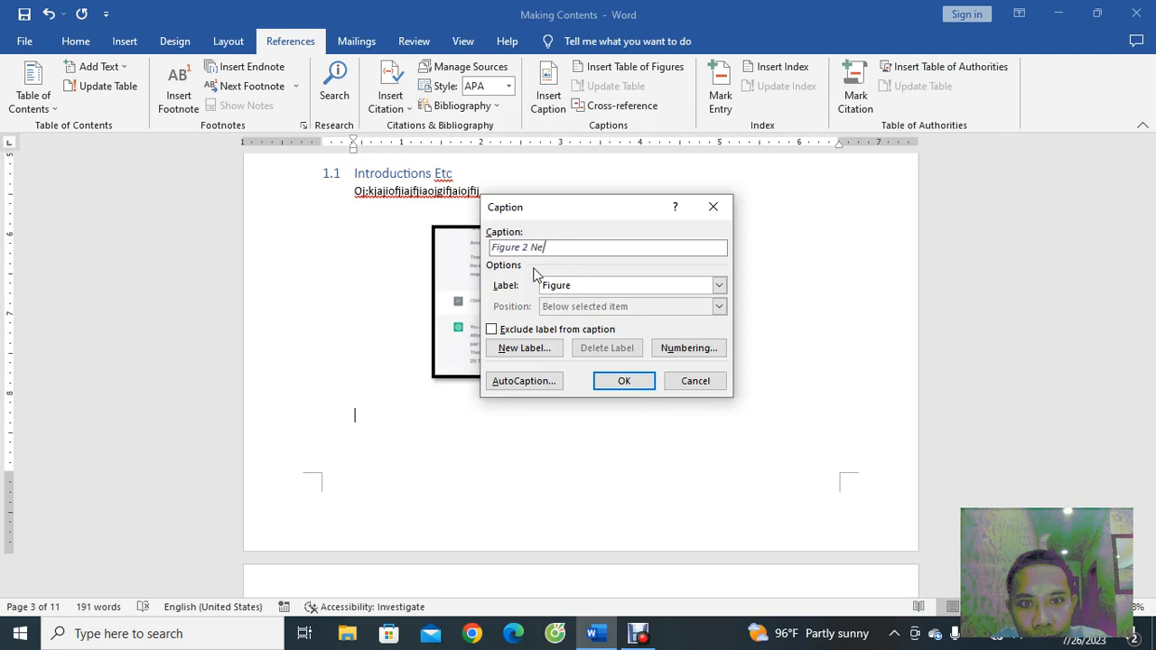
{"action": "key", "text": "BackSpace"}
{"action": "key", "text": "BackSpace"}
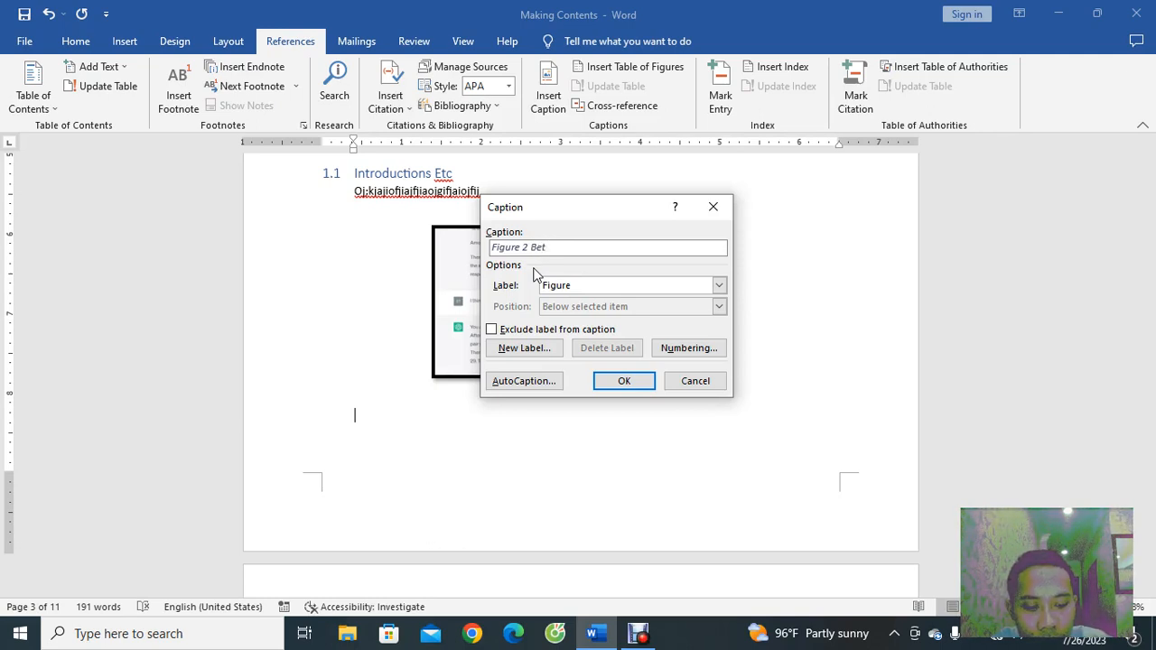
{"action": "type", "text": "Between on"}
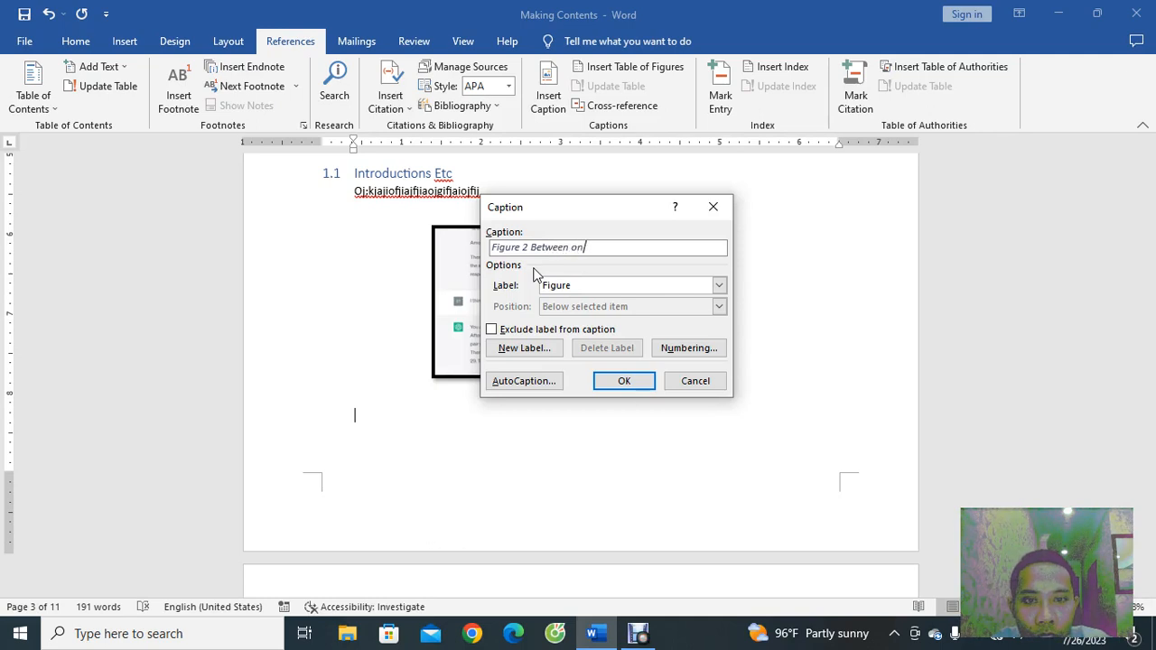
{"action": "type", "text": "e an"}
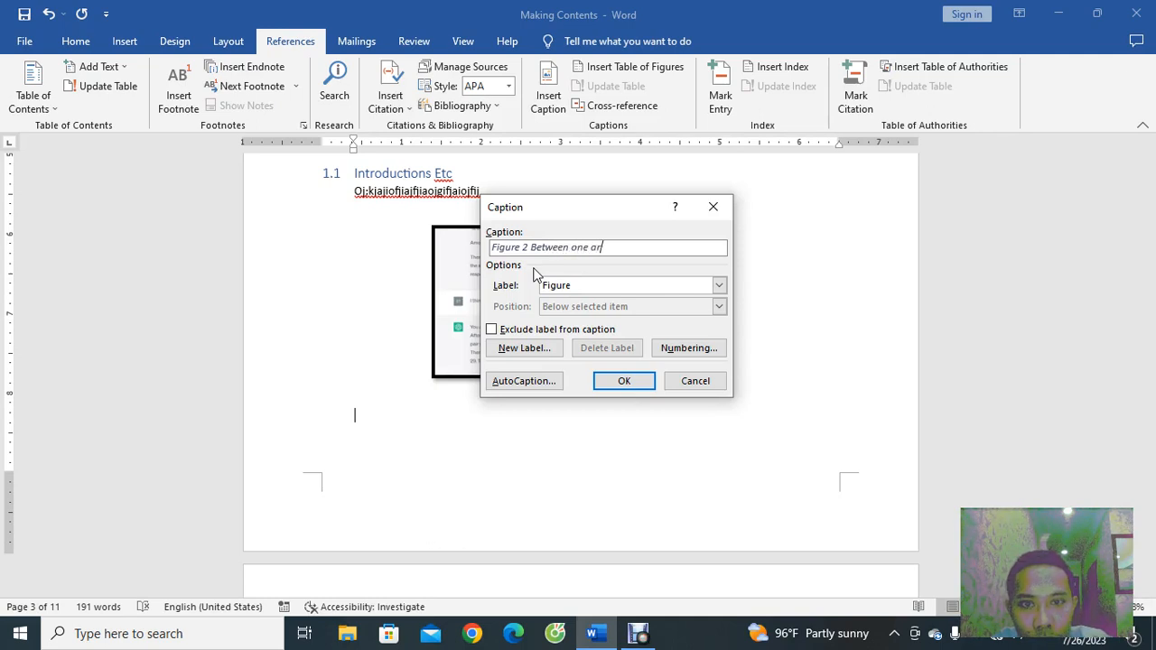
{"action": "type", "text": "d two"}
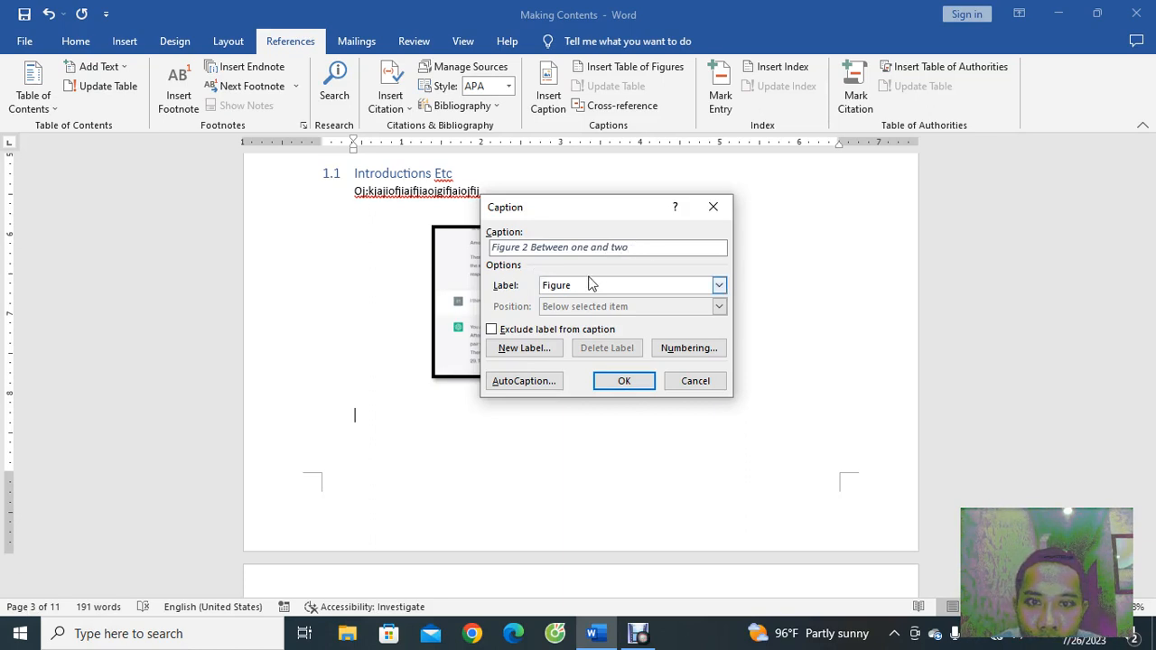
{"action": "left_click", "coordinate": [620, 386]}
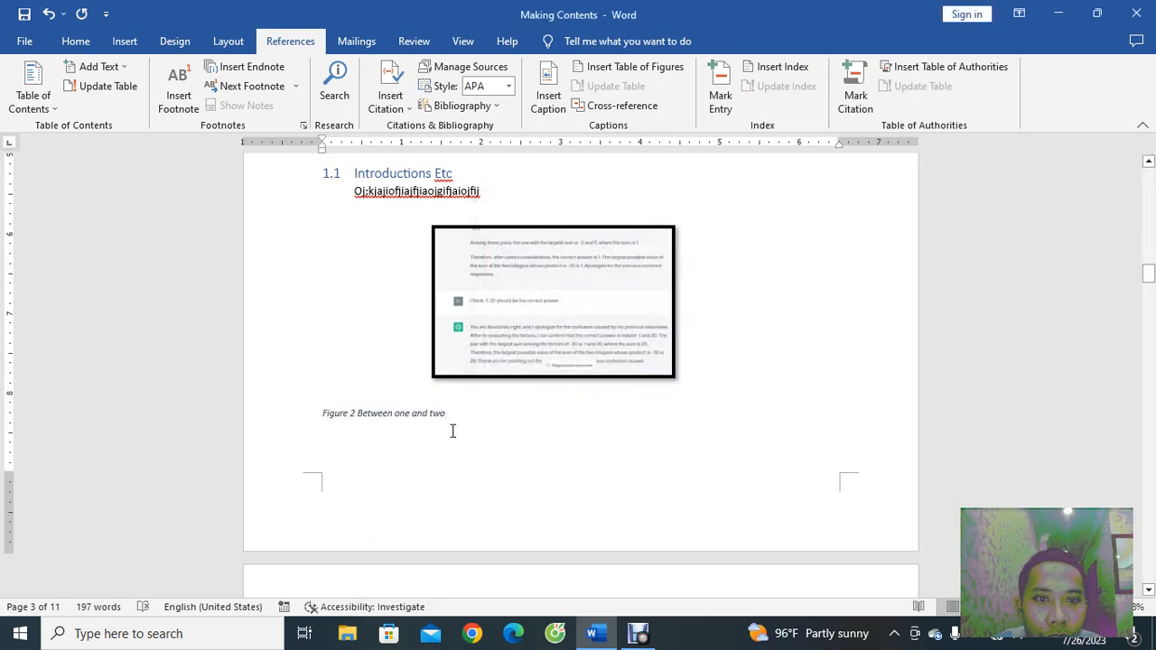
- Copy the formatting of the inserted "Figure 1 Teasing Chat GPT" caption onto the "Between one and two" caption
{"action": "scroll", "coordinate": [453, 430], "scroll_direction": "up", "scroll_amount": 5}
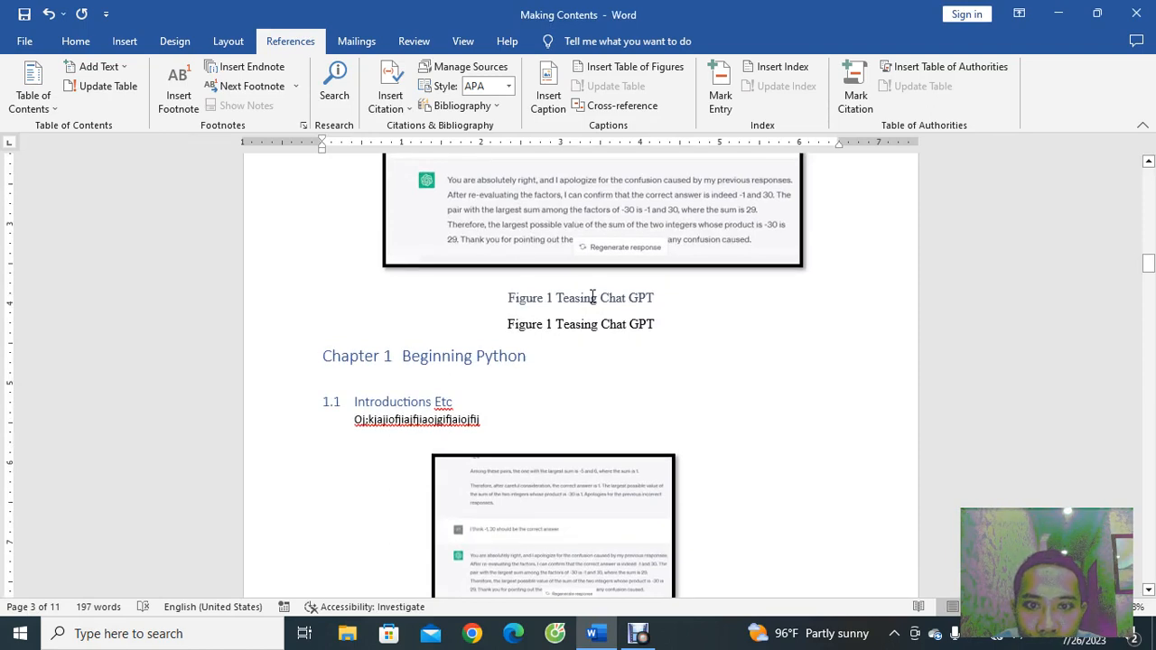
{"action": "left_click_drag", "start_coordinate": [663, 297], "coordinate": [542, 287]}
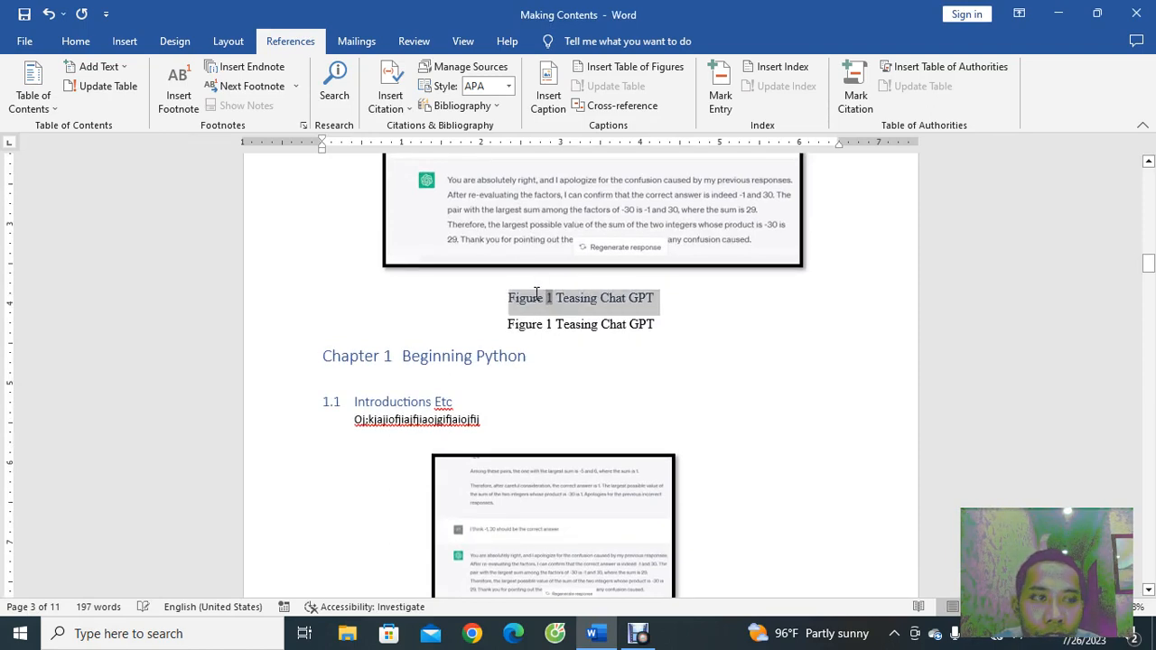
{"action": "left_click", "coordinate": [76, 40]}
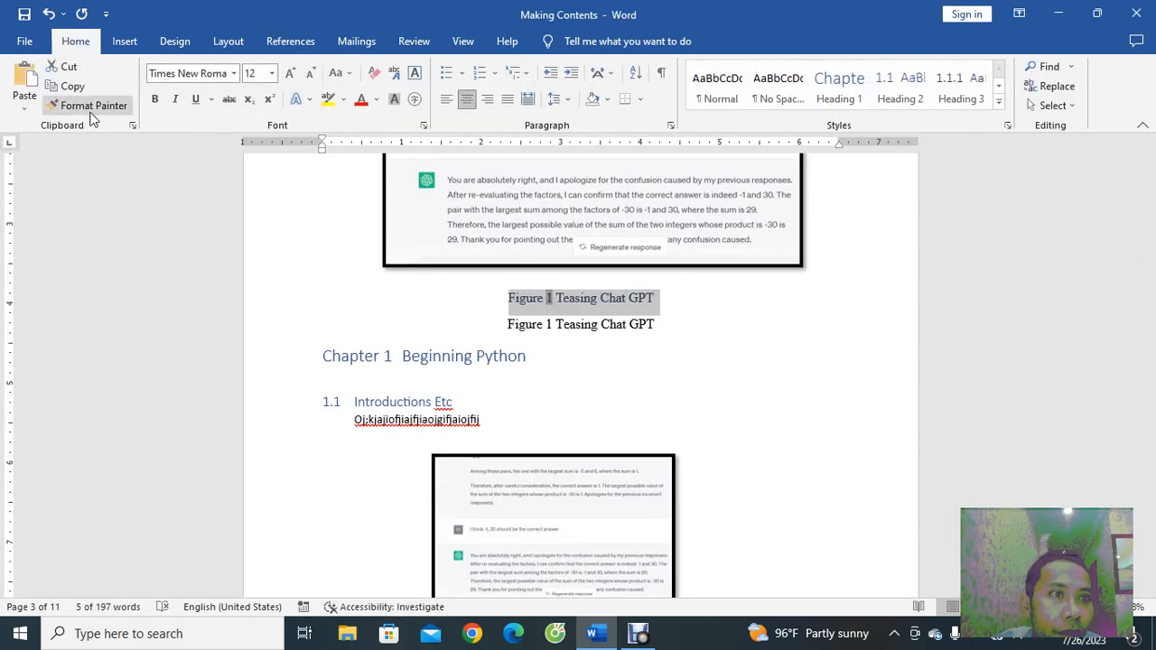
{"action": "left_click", "coordinate": [90, 106]}
{"action": "scroll", "coordinate": [186, 271], "scroll_direction": "down", "scroll_amount": 8}
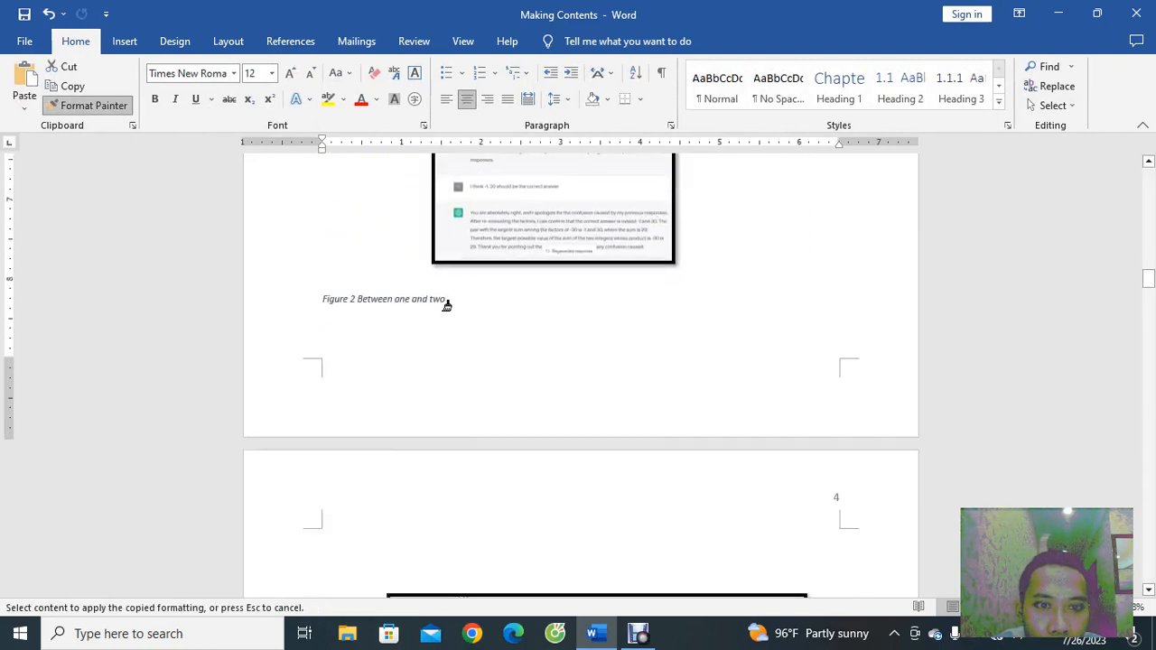
{"action": "mouse_move", "coordinate": [446, 305]}
{"action": "left_mouse_down"}
{"action": "mouse_move", "coordinate": [315, 302]}
{"action": "mouse_move", "coordinate": [307, 315]}
{"action": "left_mouse_up"}
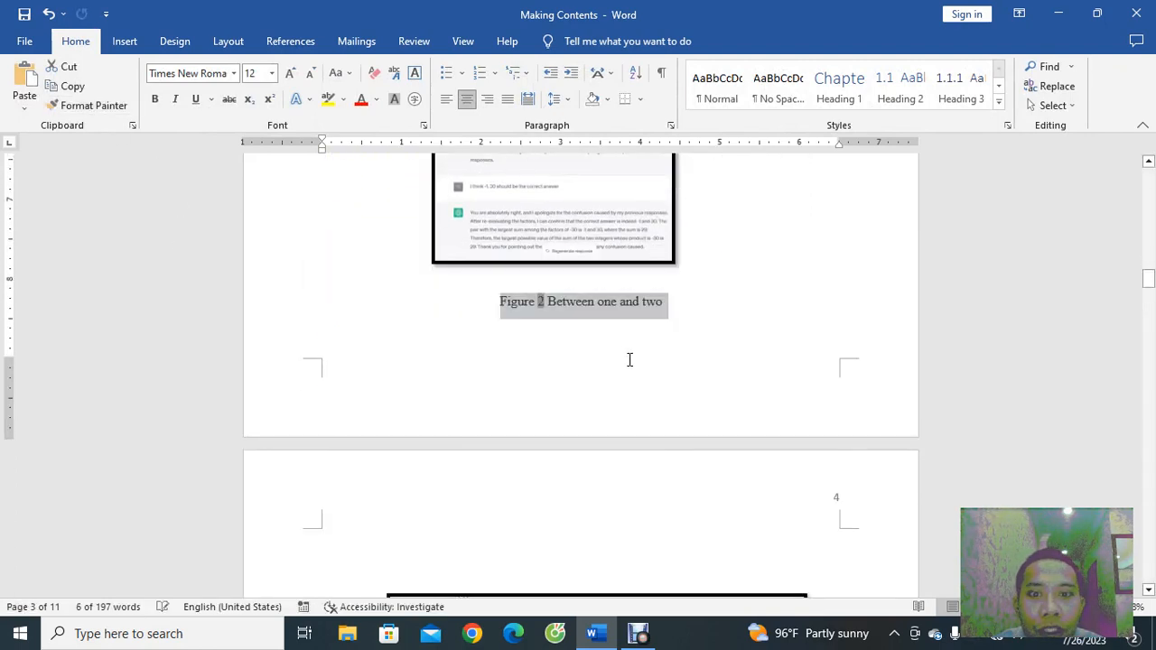
{"action": "left_click", "coordinate": [611, 338]}
- Compare the numbering of the figure captions beneath the pictures on pages 3 and 4
{"action": "scroll", "coordinate": [612, 339], "scroll_direction": "up", "scroll_amount": 8}
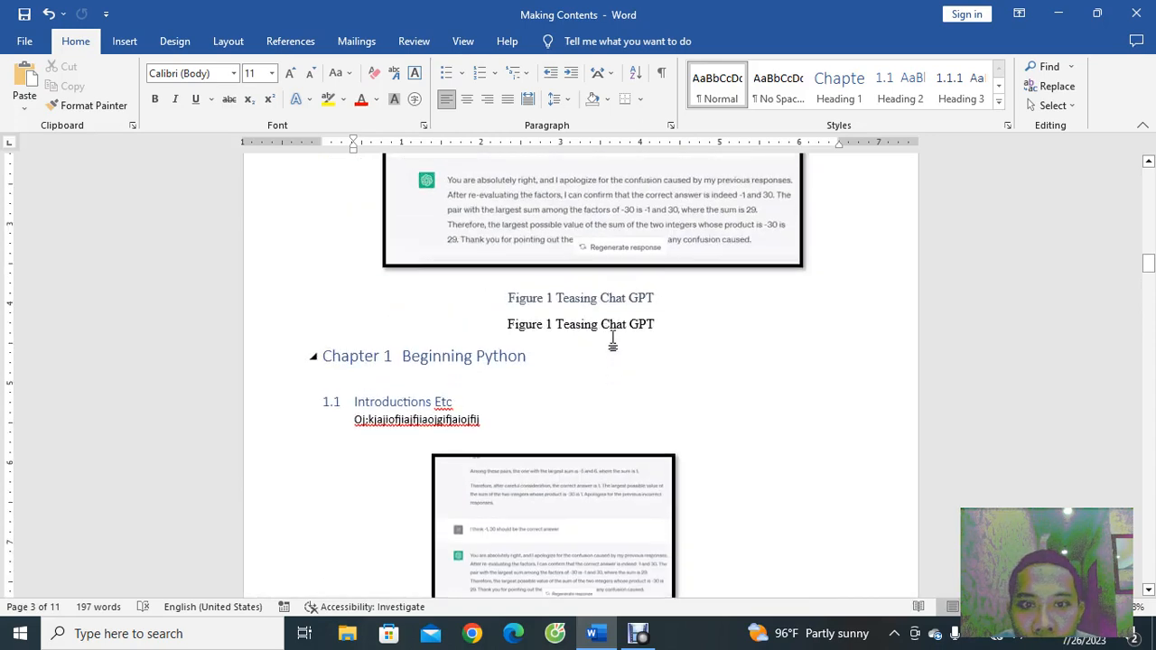
{"action": "scroll", "coordinate": [544, 361], "scroll_direction": "down", "scroll_amount": 10}
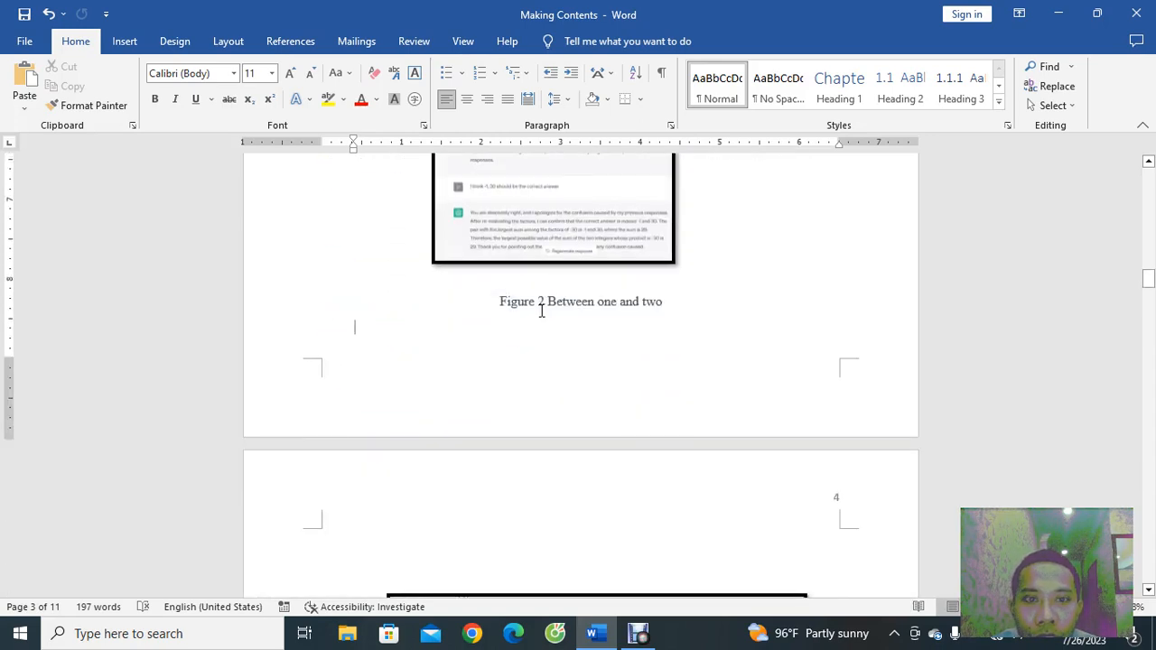
{"action": "scroll", "coordinate": [640, 296], "scroll_direction": "down", "scroll_amount": 3}
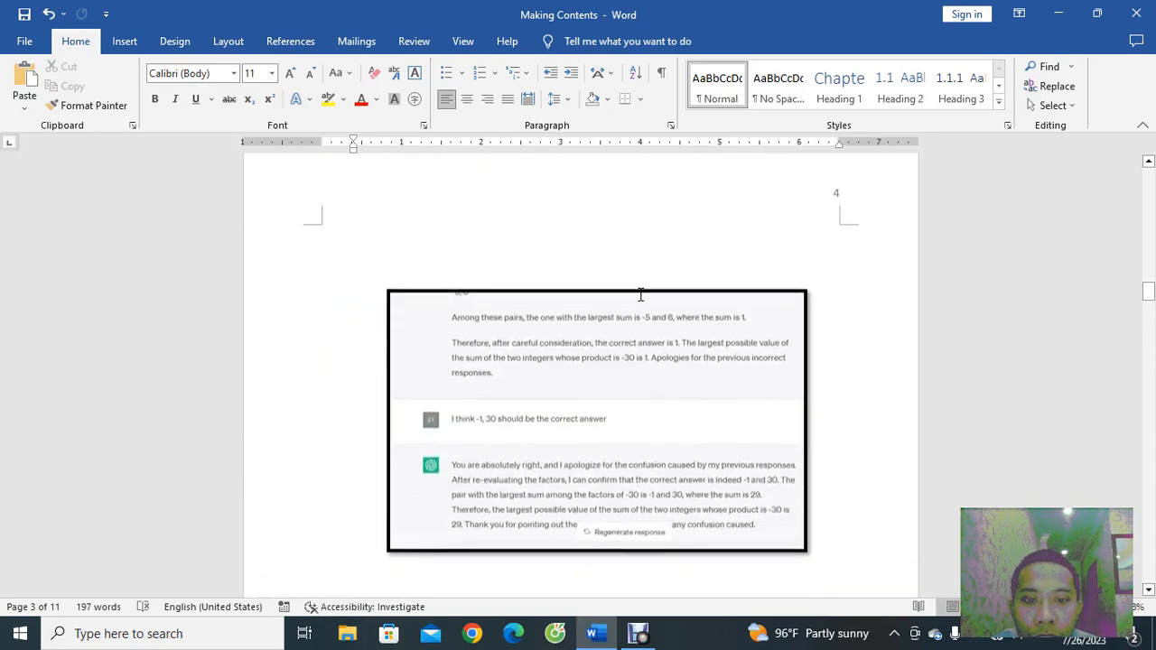
{"action": "scroll", "coordinate": [640, 295], "scroll_direction": "down", "scroll_amount": 3}
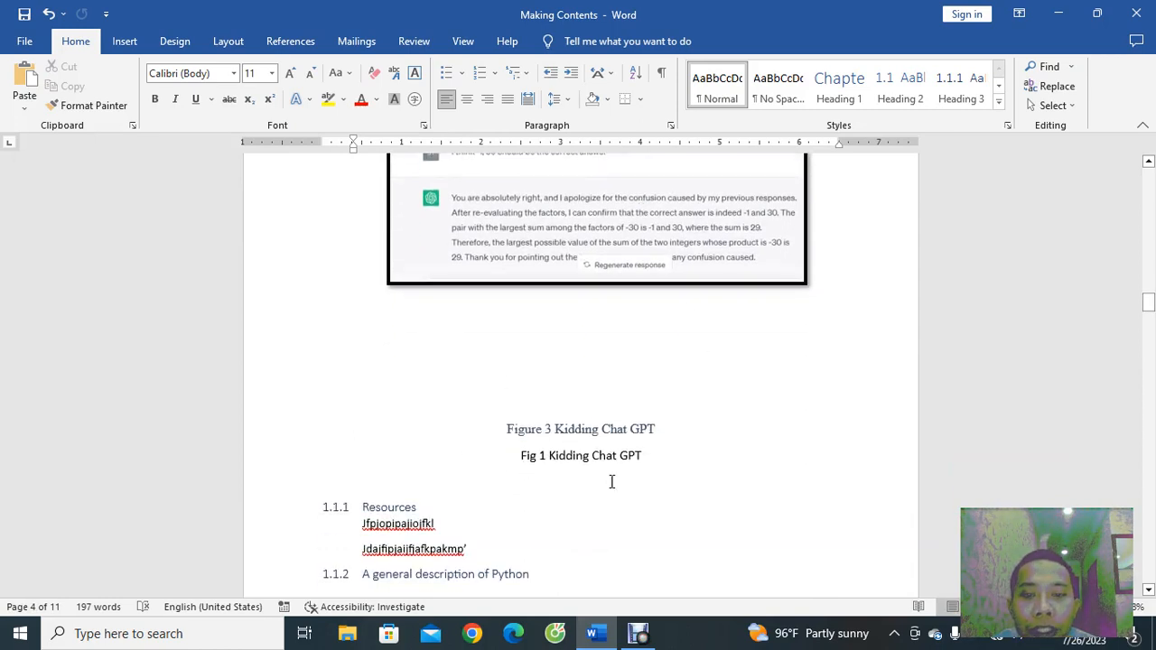
{"action": "scroll", "coordinate": [586, 493], "scroll_direction": "up", "scroll_amount": 2}
{"action": "scroll", "coordinate": [584, 494], "scroll_direction": "up", "scroll_amount": 10}
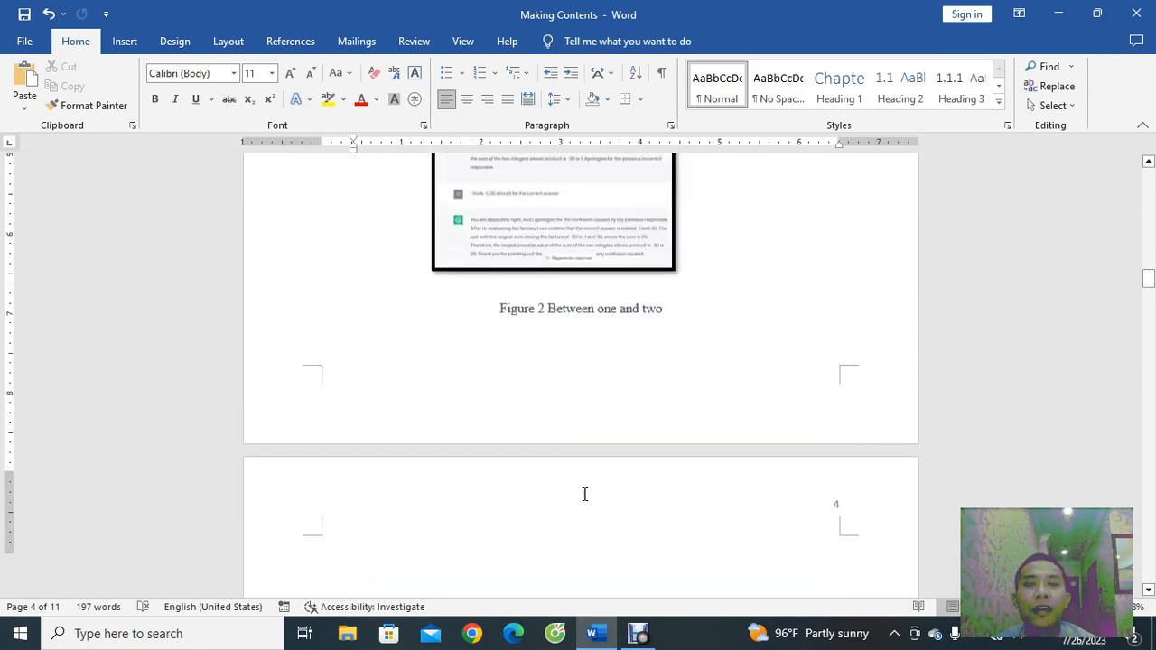
- Place the insertion point at the start of blank page 2 and open the Table of Figures settings
{"action": "scroll", "coordinate": [584, 494], "scroll_direction": "up", "scroll_amount": 10}
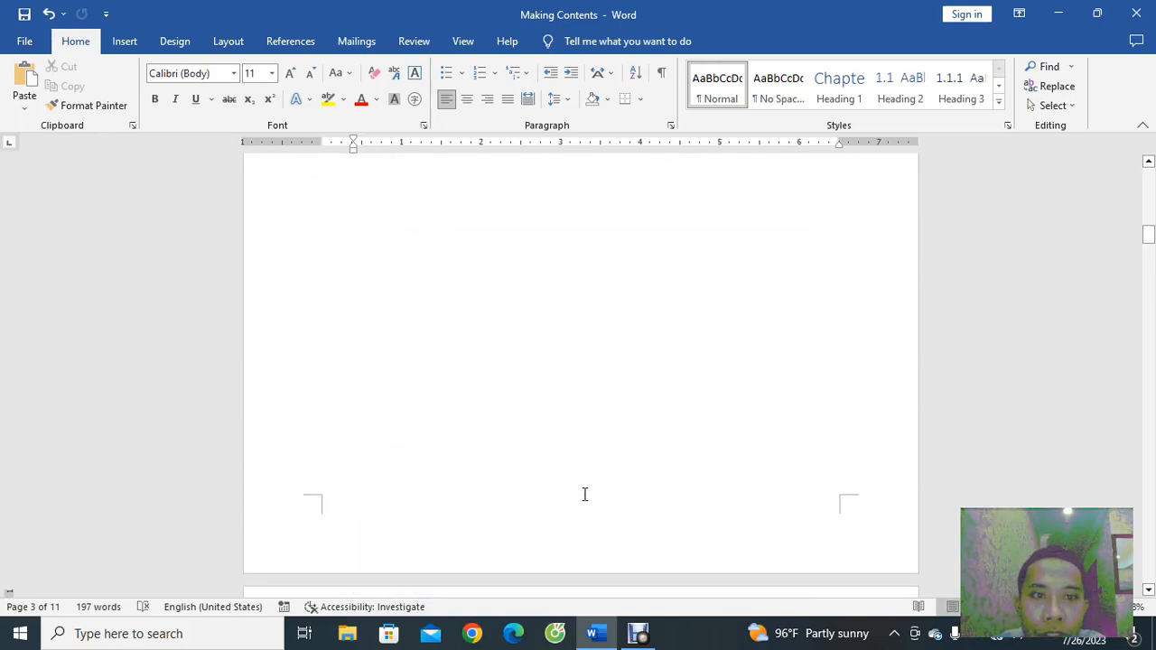
{"action": "scroll", "coordinate": [582, 494], "scroll_direction": "up", "scroll_amount": 3}
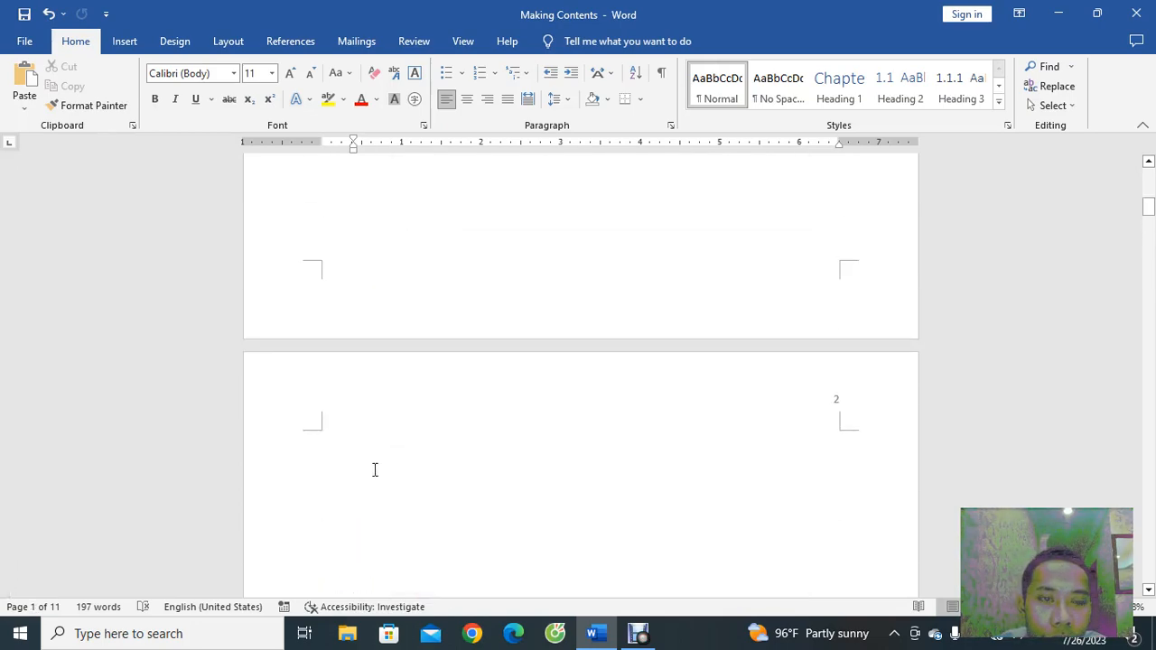
{"action": "scroll", "coordinate": [374, 470], "scroll_direction": "up", "scroll_amount": 3}
{"action": "scroll", "coordinate": [375, 469], "scroll_direction": "down", "scroll_amount": 5}
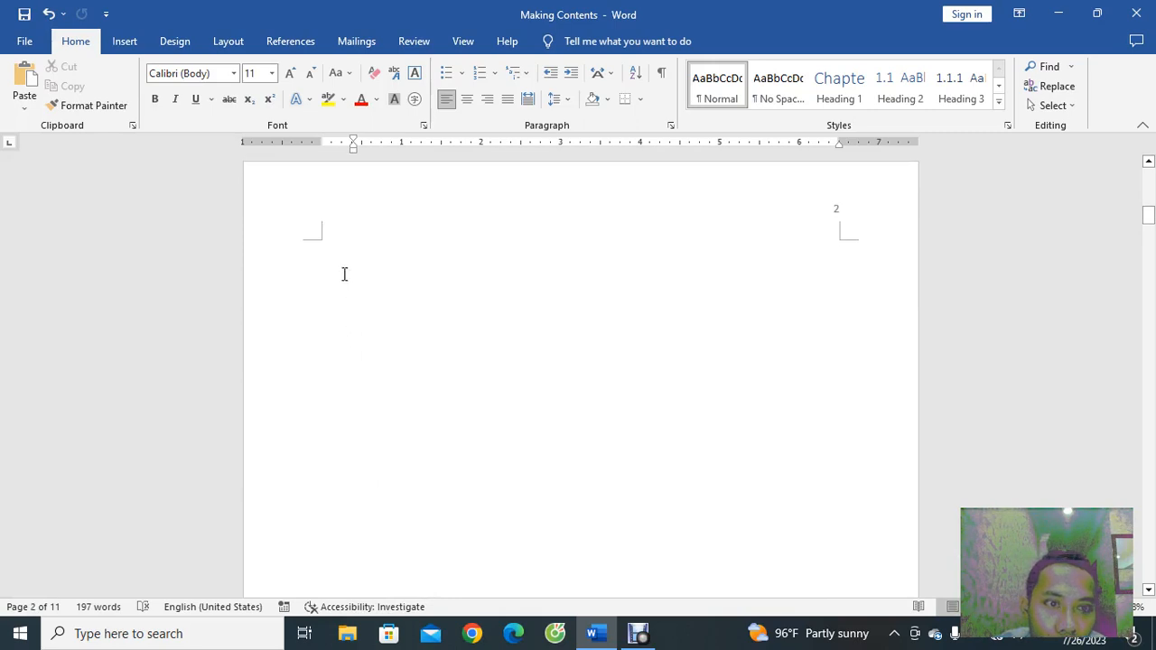
{"action": "left_click", "coordinate": [339, 263]}
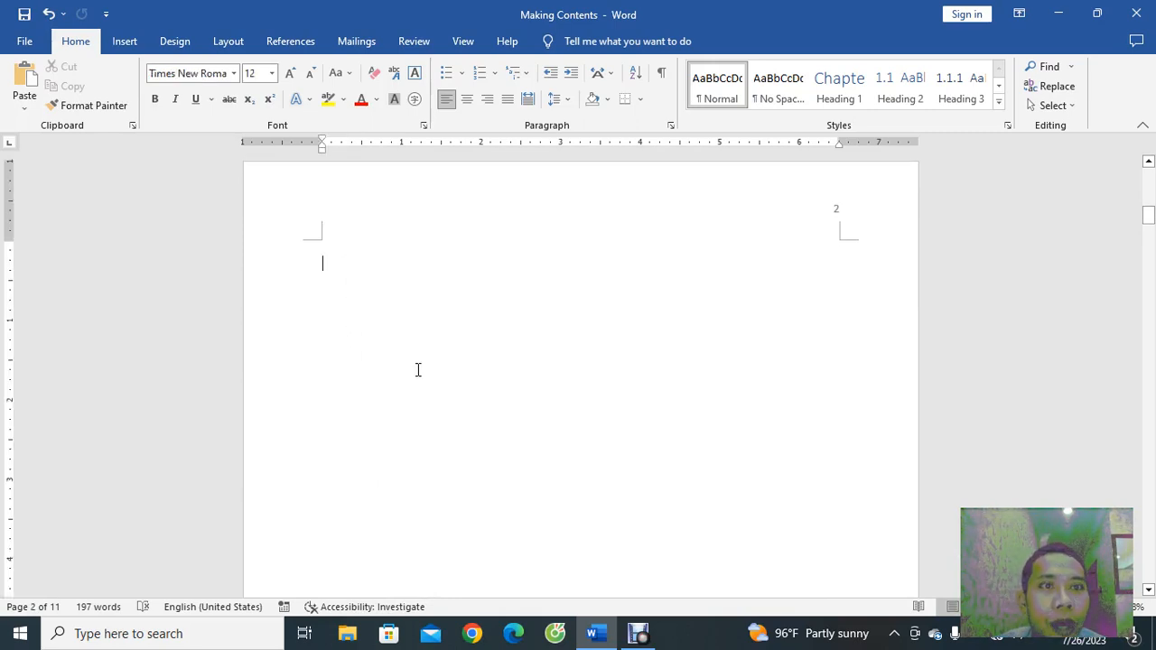
{"action": "left_click", "coordinate": [276, 47]}
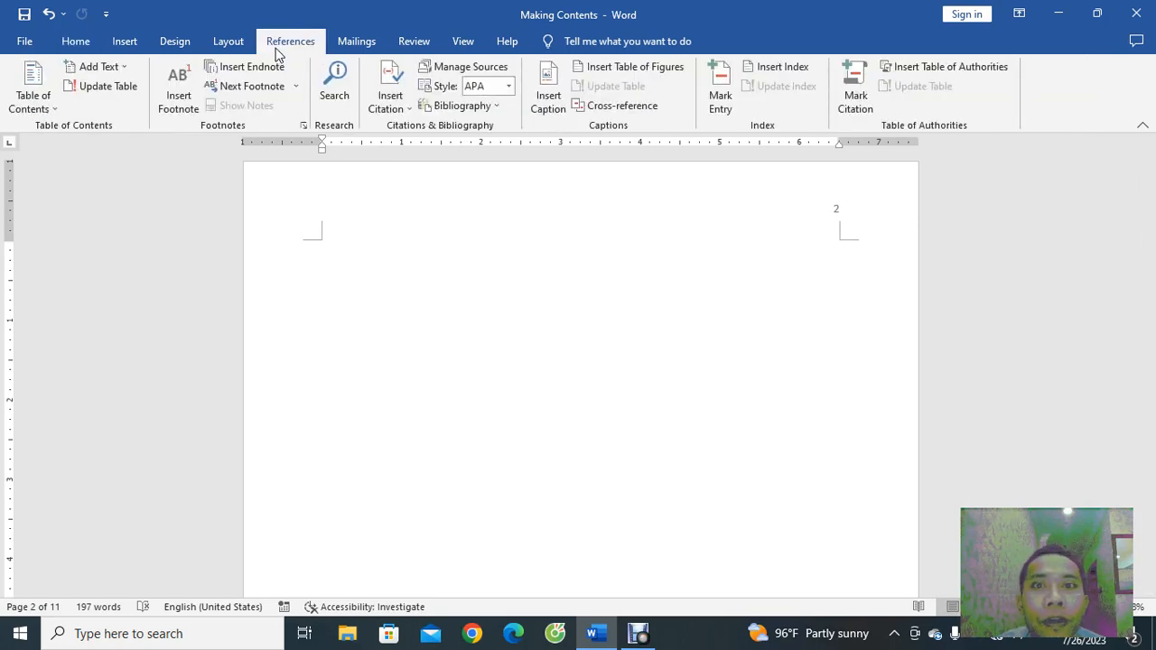
{"action": "left_click", "coordinate": [650, 72]}
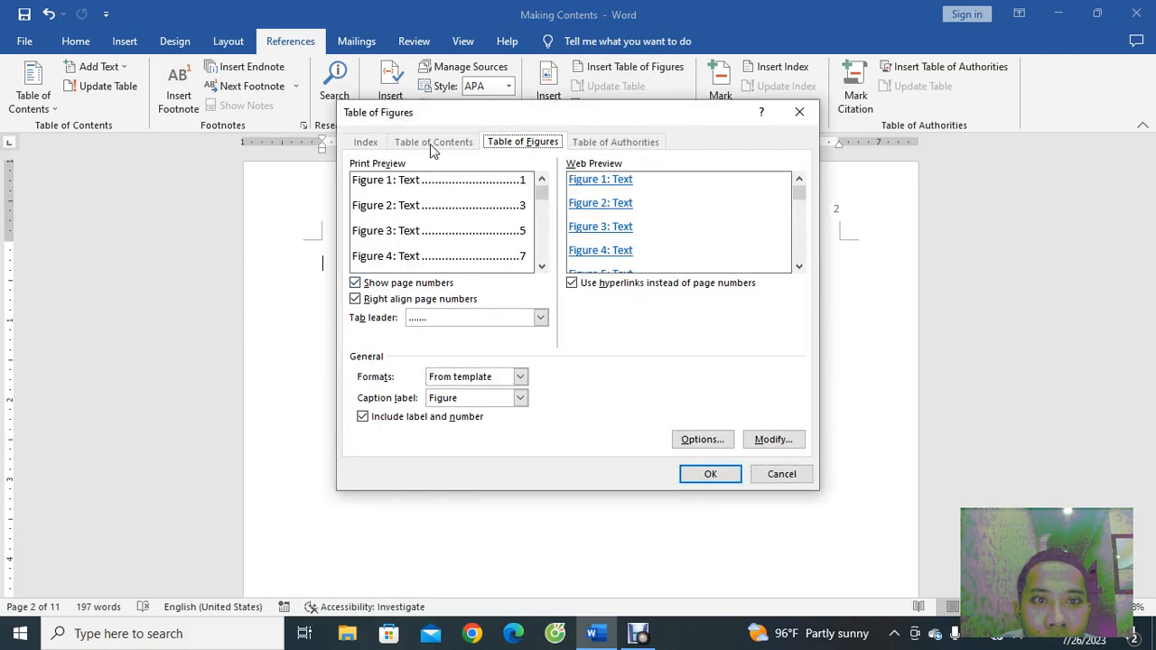
- Examine the tab leader, caption label and format choices for the table of figures
{"action": "left_click", "coordinate": [540, 317]}
{"action": "left_click", "coordinate": [539, 317]}
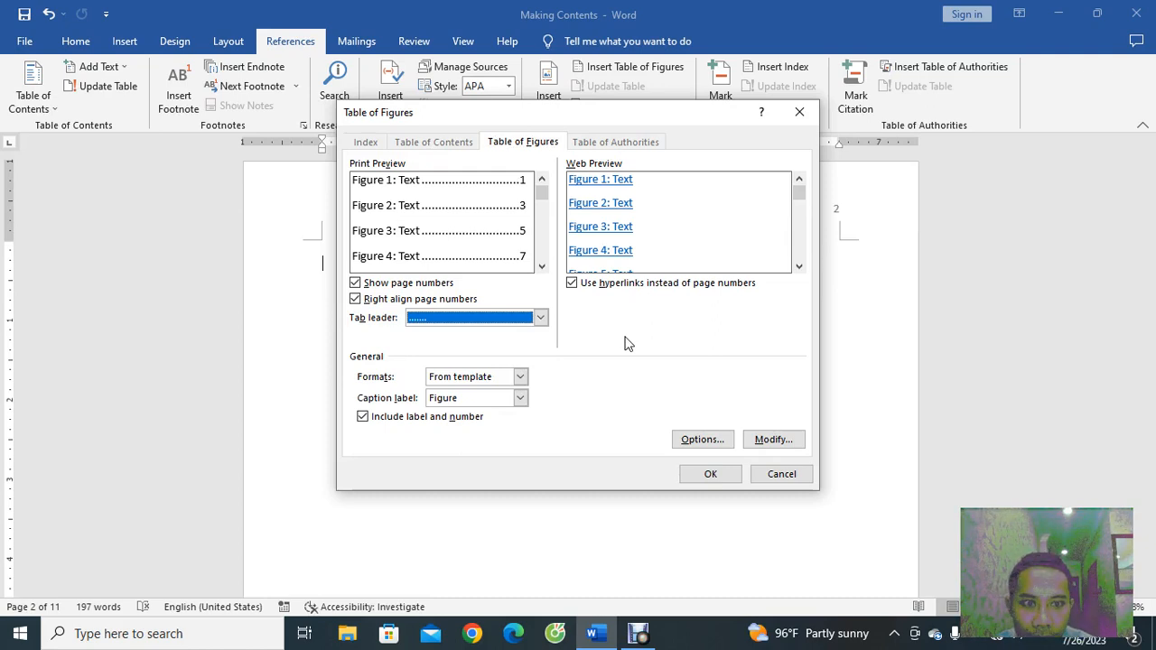
{"action": "left_click", "coordinate": [526, 397]}
{"action": "left_click", "coordinate": [526, 397]}
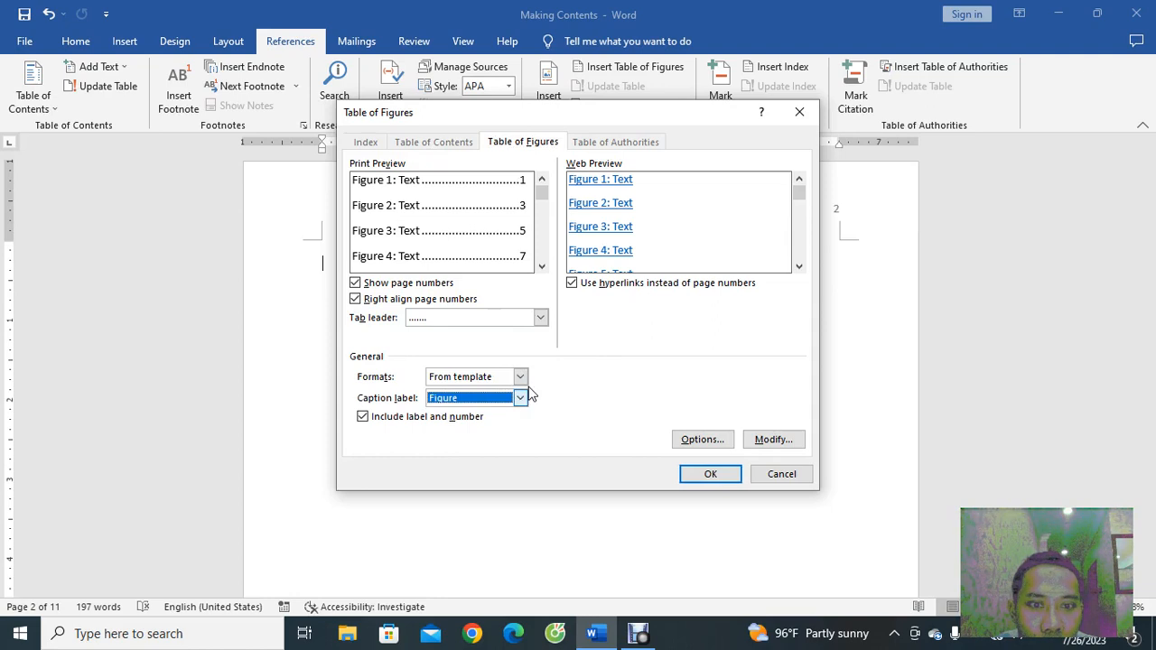
{"action": "left_click", "coordinate": [524, 380]}
{"action": "left_click", "coordinate": [529, 380]}
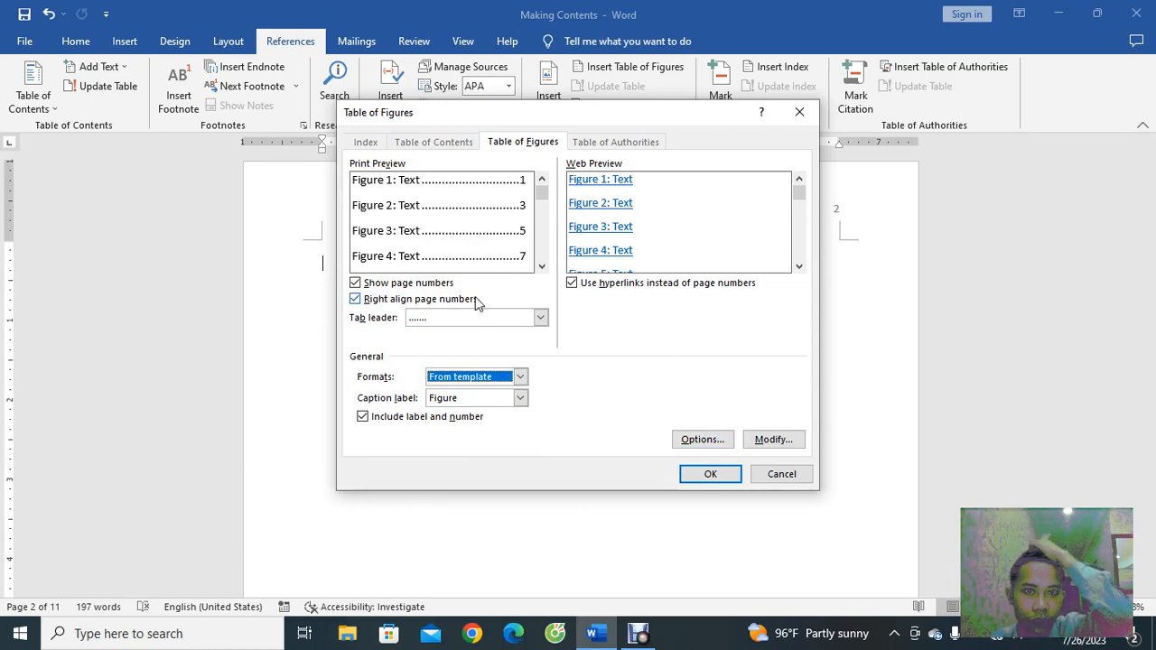
- Insert the table of figures on page 2 and add the unindented title "List of Table" with a blank line above it
{"action": "left_click", "coordinate": [713, 475]}
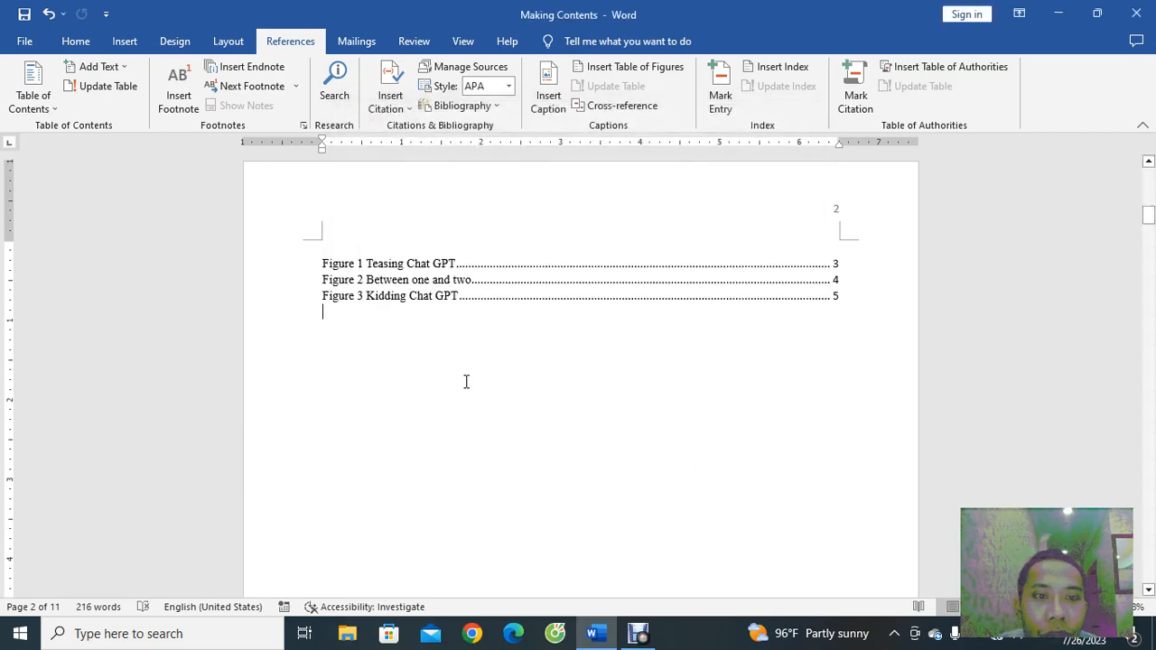
{"action": "left_click", "coordinate": [330, 246]}
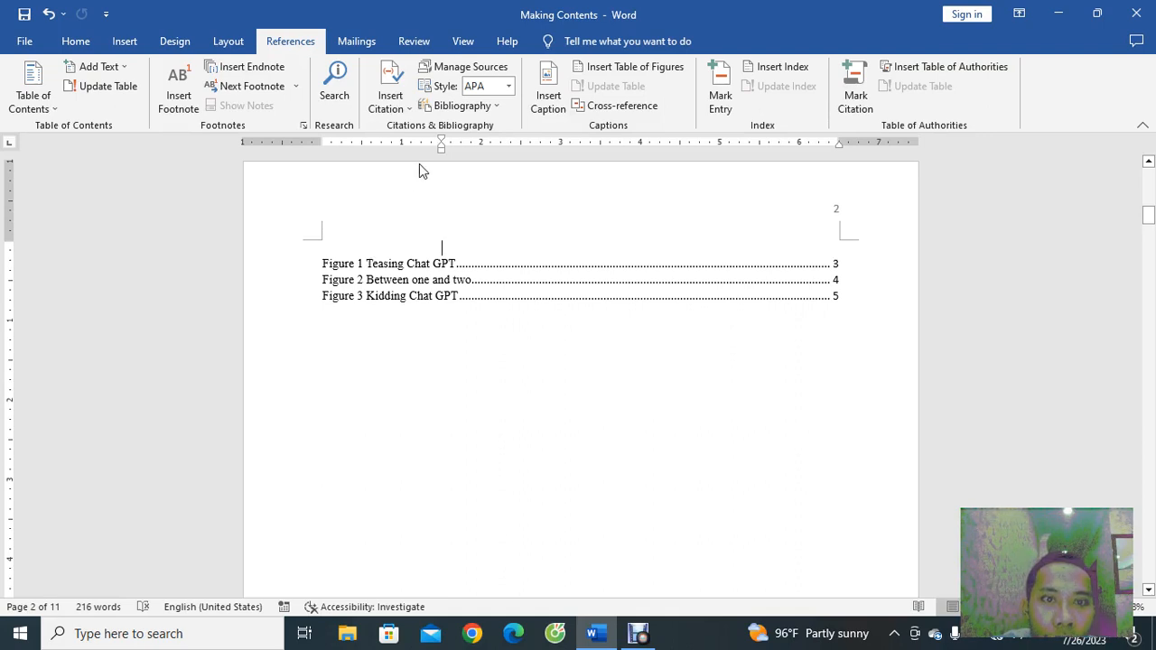
{"action": "mouse_move", "coordinate": [442, 147]}
{"action": "left_mouse_down"}
{"action": "mouse_move", "coordinate": [339, 153]}
{"action": "mouse_move", "coordinate": [445, 160]}
{"action": "mouse_move", "coordinate": [323, 161]}
{"action": "left_mouse_up"}
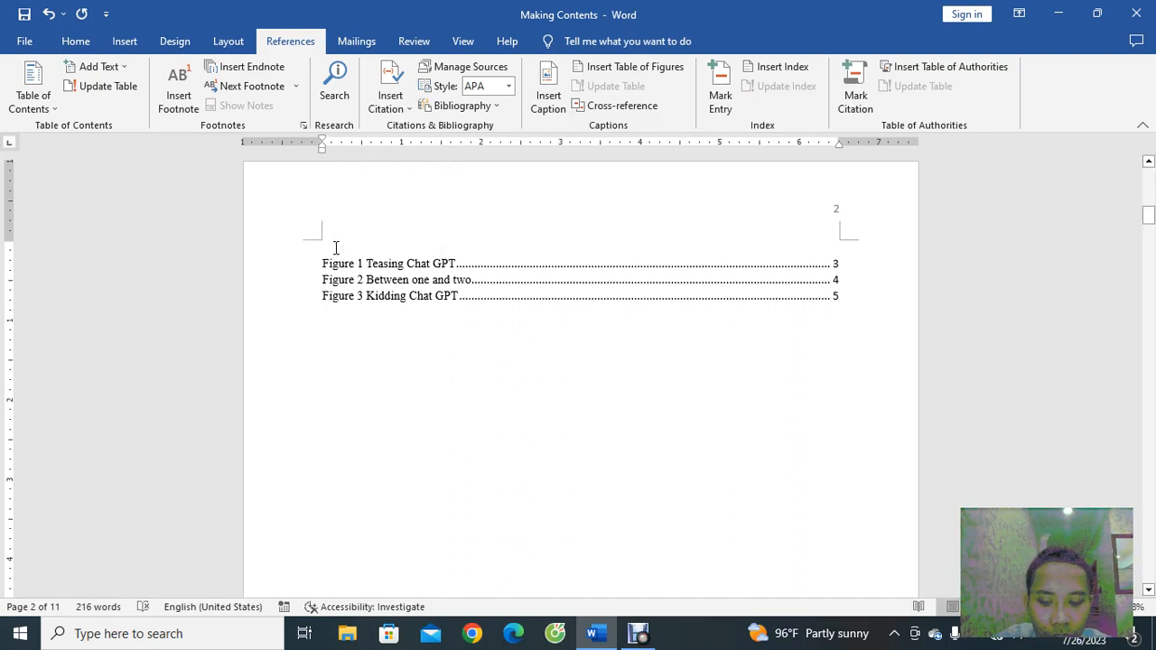
{"action": "type", "text": "List "}
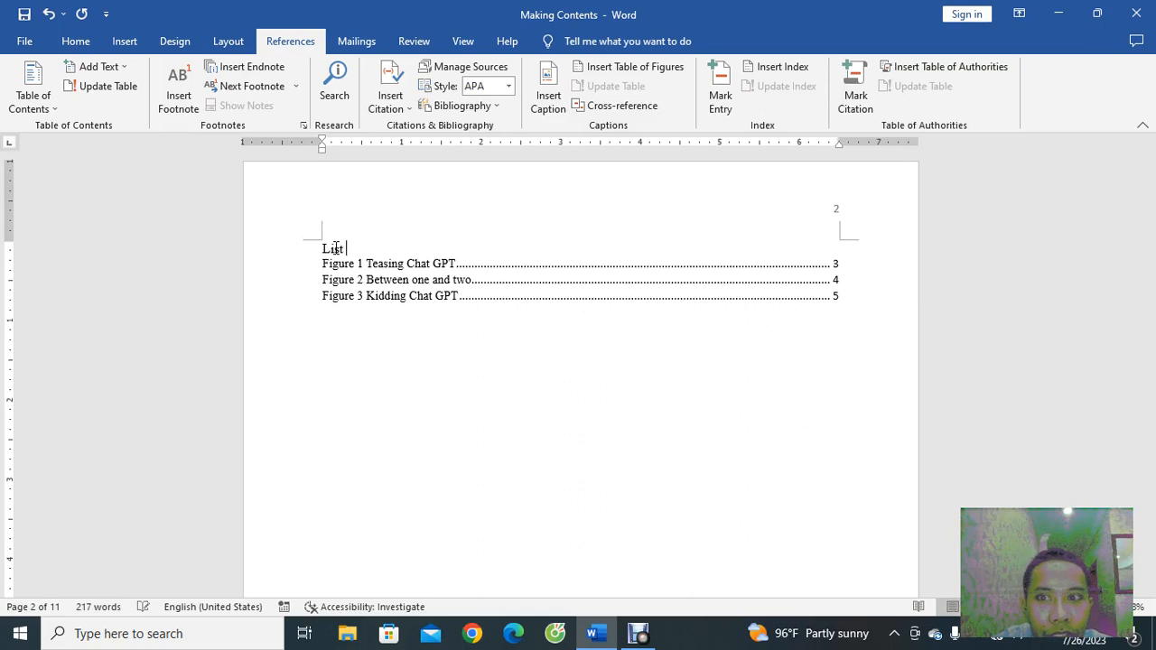
{"action": "type", "text": "of Tabl"}
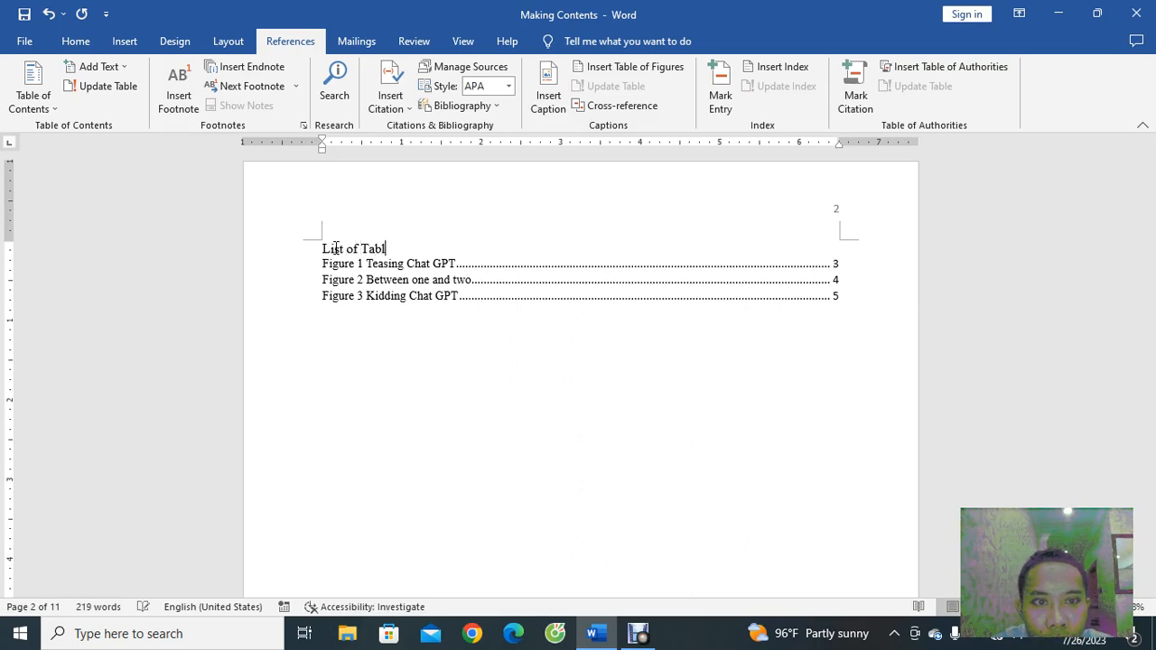
{"action": "type", "text": "e"}
{"action": "key", "text": "Return"}
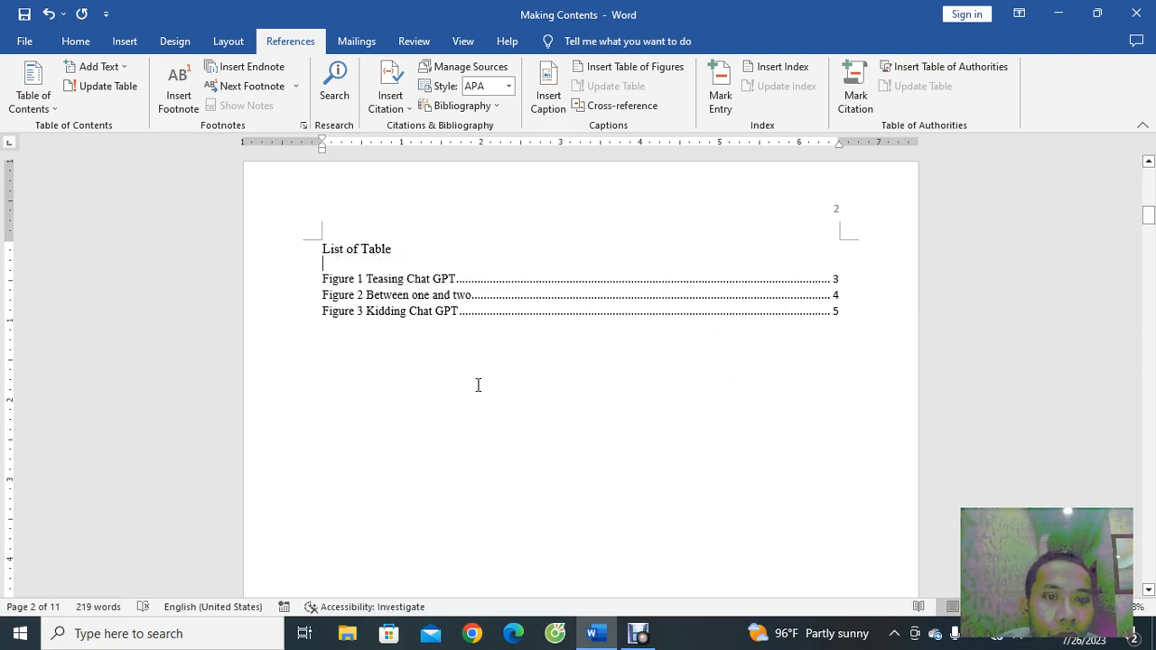
- Copy the ChatGPT screenshot from page 3 and paste it into the blank area below the table of figures on page 2
{"action": "scroll", "coordinate": [465, 411], "scroll_direction": "down", "scroll_amount": 15}
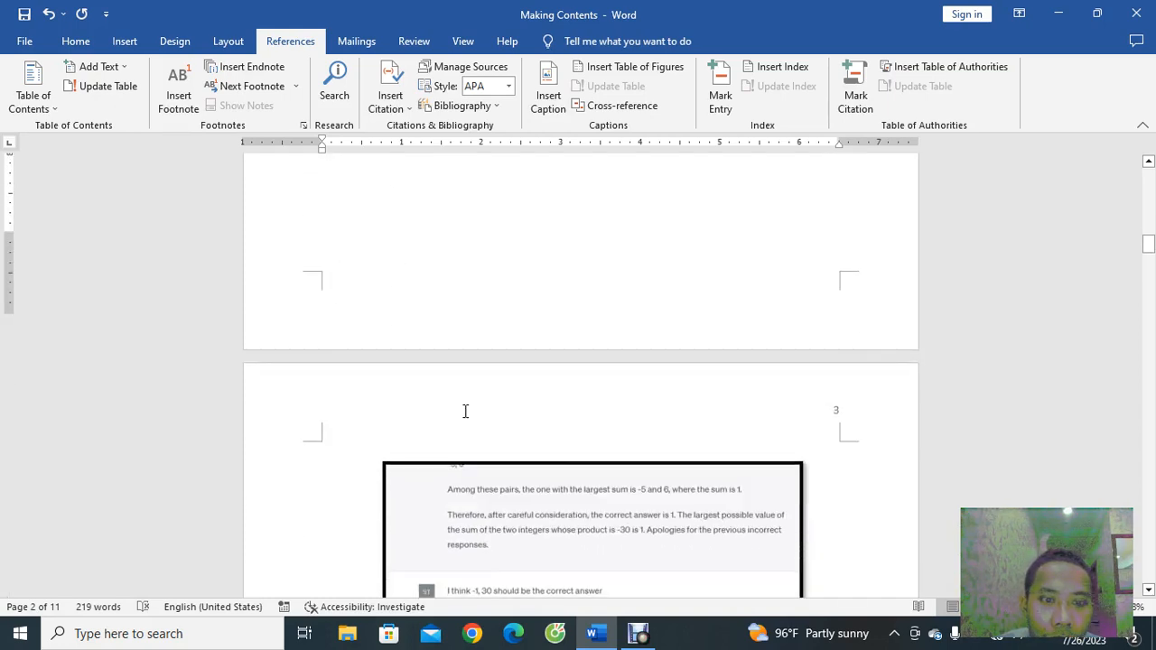
{"action": "scroll", "coordinate": [465, 411], "scroll_direction": "up", "scroll_amount": 10}
{"action": "left_click", "coordinate": [376, 328]}
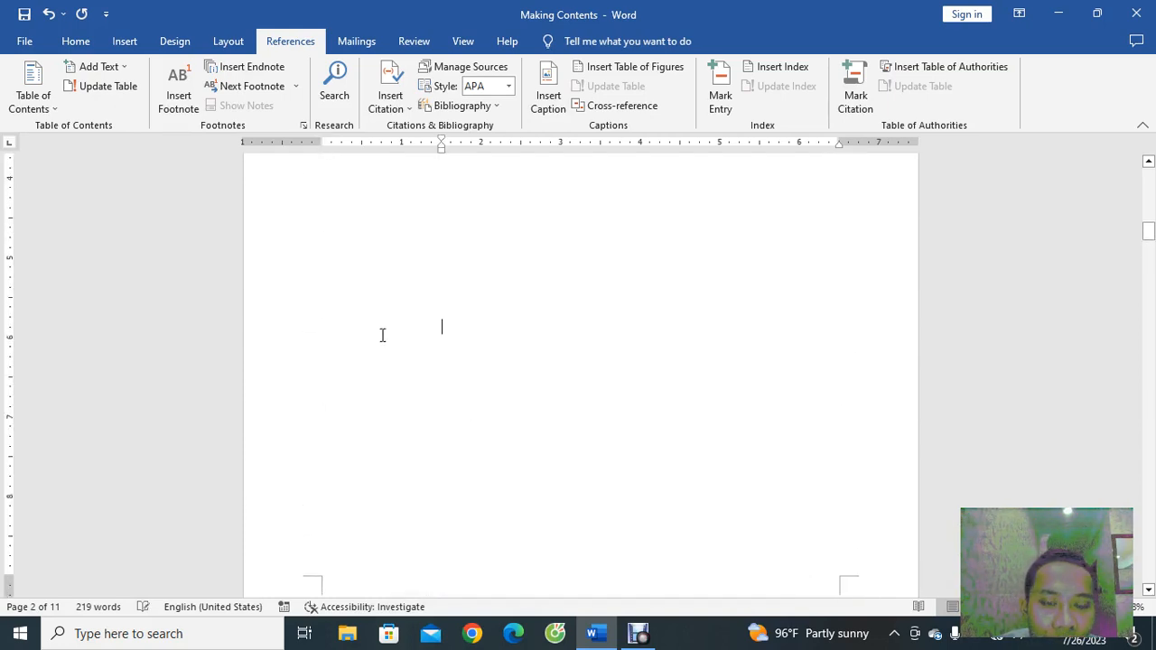
{"action": "scroll", "coordinate": [392, 351], "scroll_direction": "up", "scroll_amount": 4}
{"action": "scroll", "coordinate": [482, 385], "scroll_direction": "up", "scroll_amount": 3}
{"action": "scroll", "coordinate": [490, 405], "scroll_direction": "down", "scroll_amount": 6}
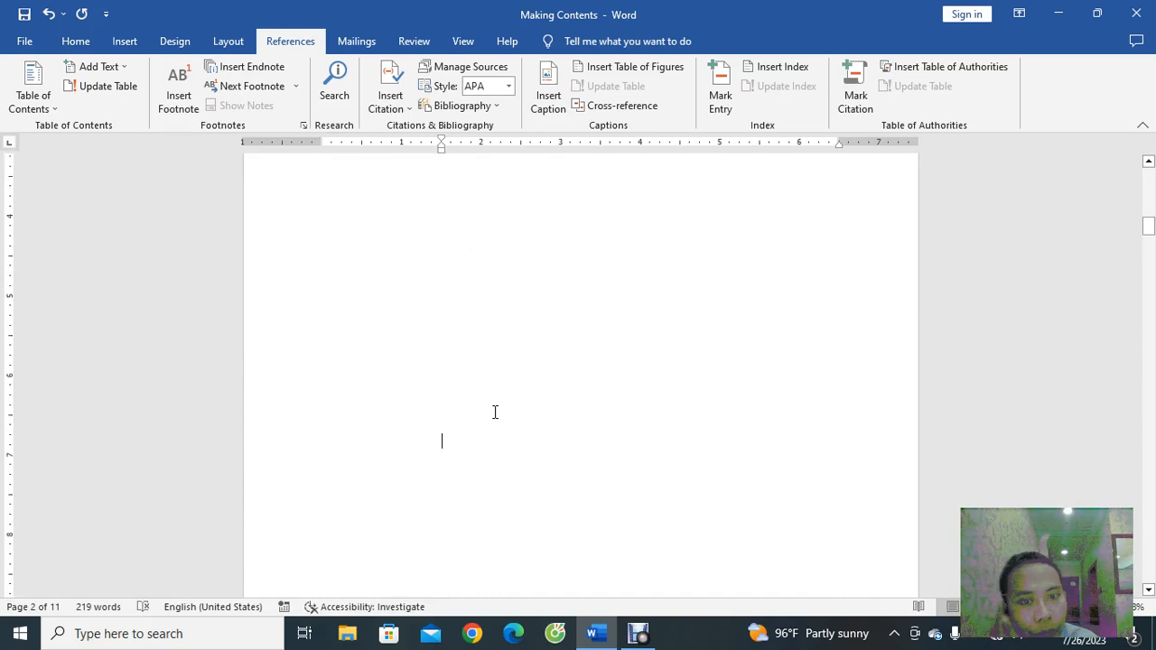
{"action": "scroll", "coordinate": [475, 446], "scroll_direction": "down", "scroll_amount": 6}
{"action": "scroll", "coordinate": [464, 454], "scroll_direction": "up", "scroll_amount": 5}
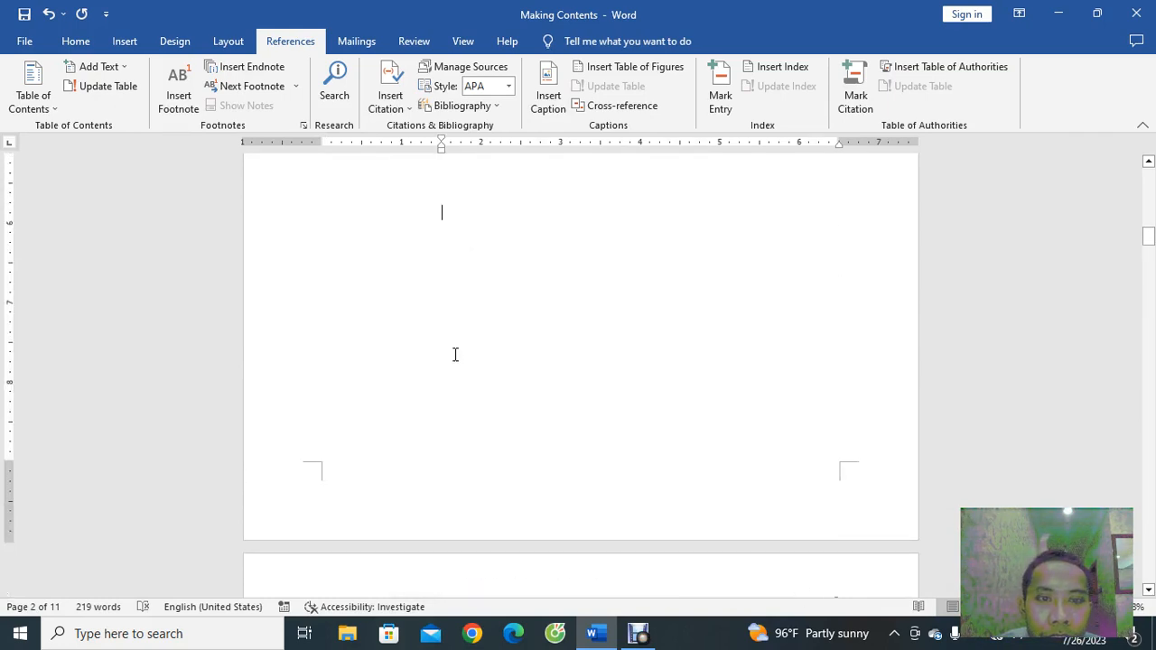
{"action": "scroll", "coordinate": [454, 353], "scroll_direction": "down", "scroll_amount": 4}
{"action": "scroll", "coordinate": [455, 351], "scroll_direction": "up", "scroll_amount": 3}
{"action": "scroll", "coordinate": [537, 506], "scroll_direction": "down", "scroll_amount": 3}
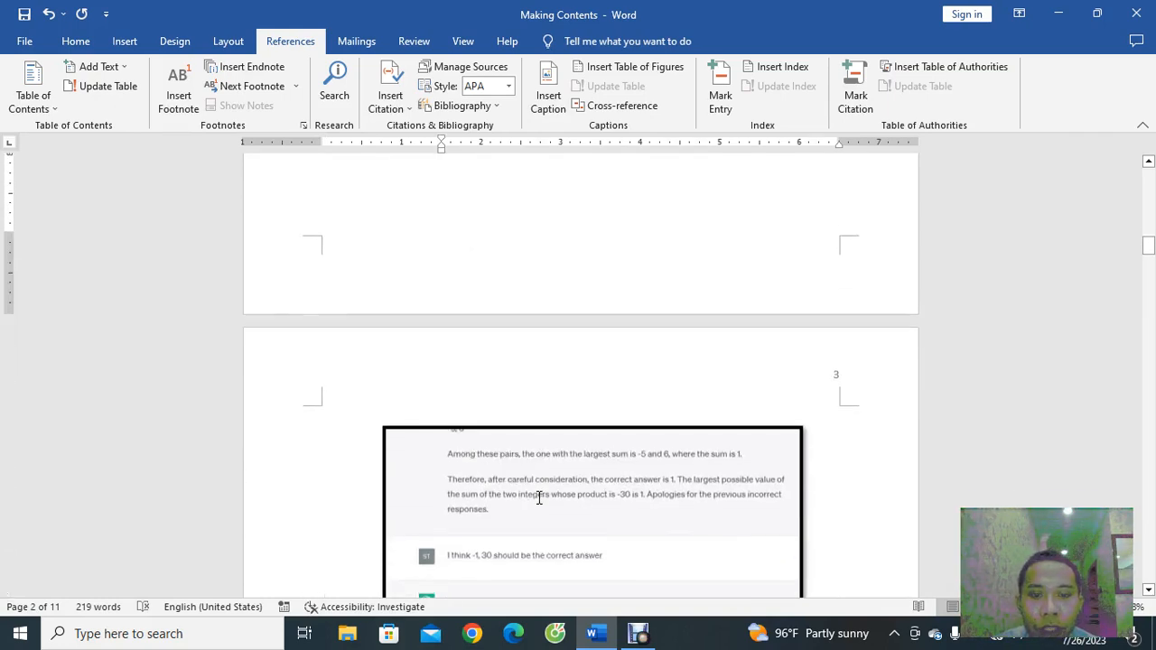
{"action": "left_click", "coordinate": [539, 498]}
{"action": "scroll", "coordinate": [539, 495], "scroll_direction": "up", "scroll_amount": 3}
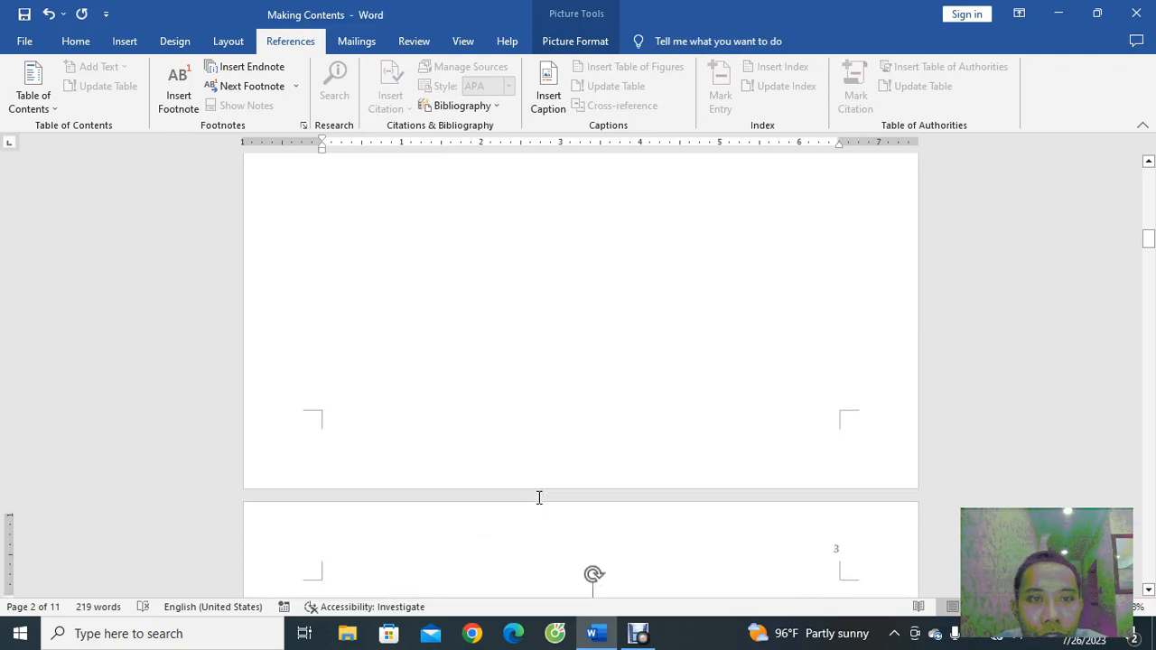
{"action": "left_click", "coordinate": [412, 226]}
{"action": "scroll", "coordinate": [412, 273], "scroll_direction": "up", "scroll_amount": 1}
{"action": "left_click", "coordinate": [404, 301]}
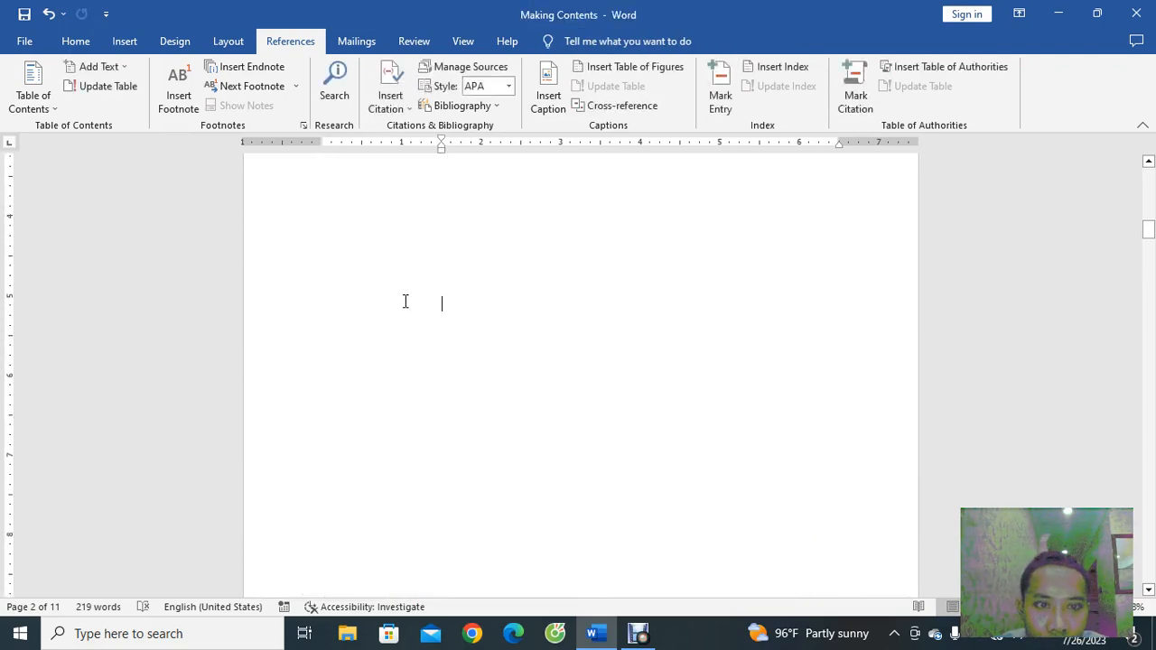
{"action": "key", "text": "ctrl+v"}
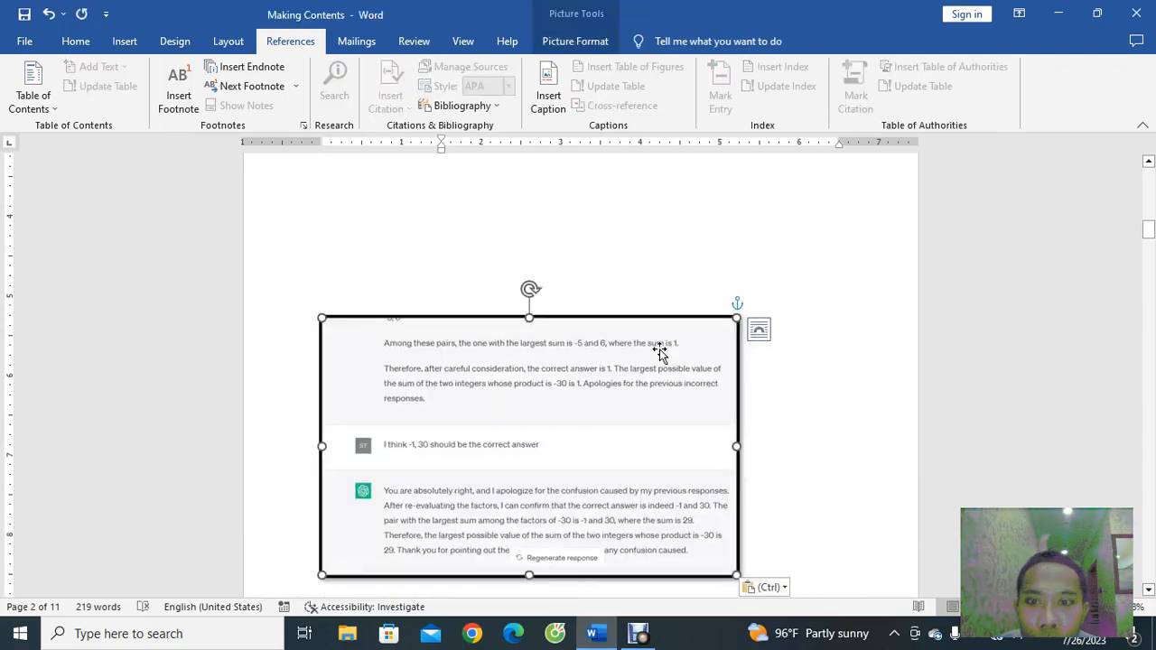
- Set the pasted picture's text wrapping to Tight and move it higher and horizontally centred on page 2
{"action": "left_click", "coordinate": [759, 328]}
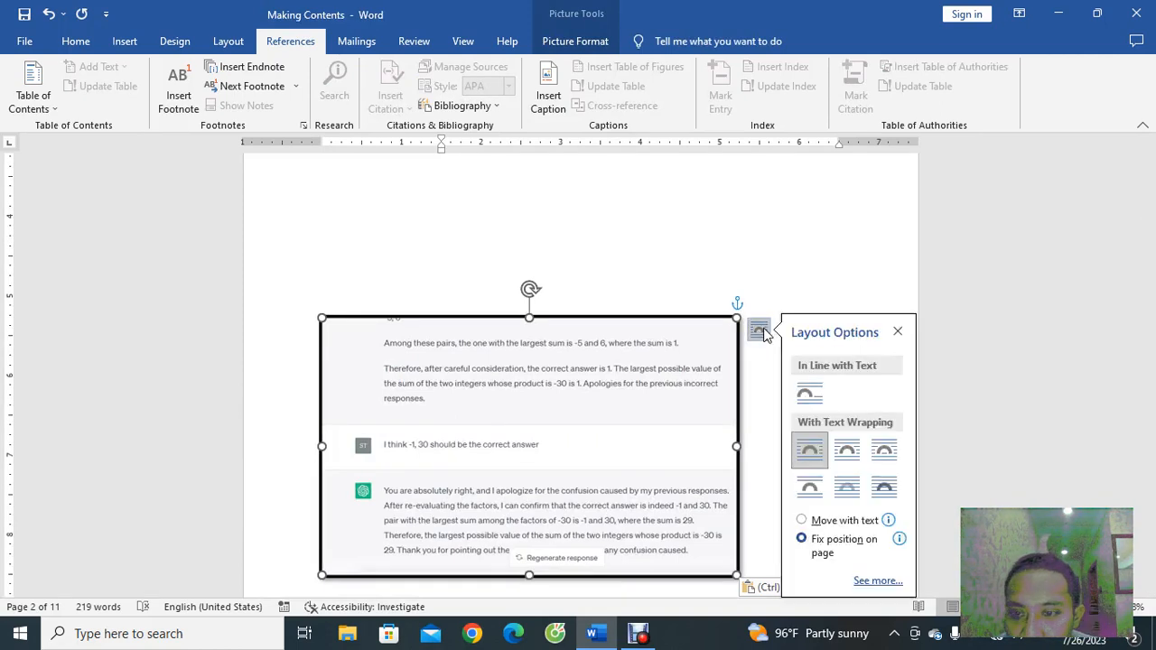
{"action": "left_click", "coordinate": [845, 462]}
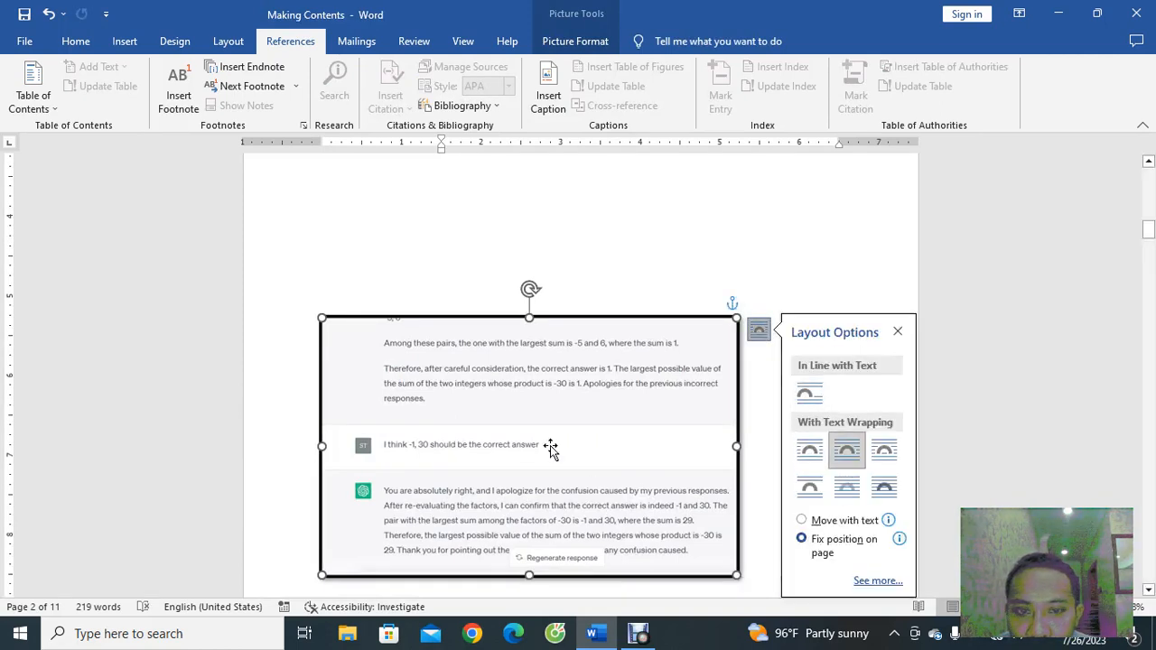
{"action": "left_click_drag", "start_coordinate": [549, 449], "coordinate": [596, 364]}
- Insert the caption "Figure 1 After making List of Figure" with the Figure label below the pasted picture
{"action": "scroll", "coordinate": [403, 398], "scroll_direction": "down", "scroll_amount": 5}
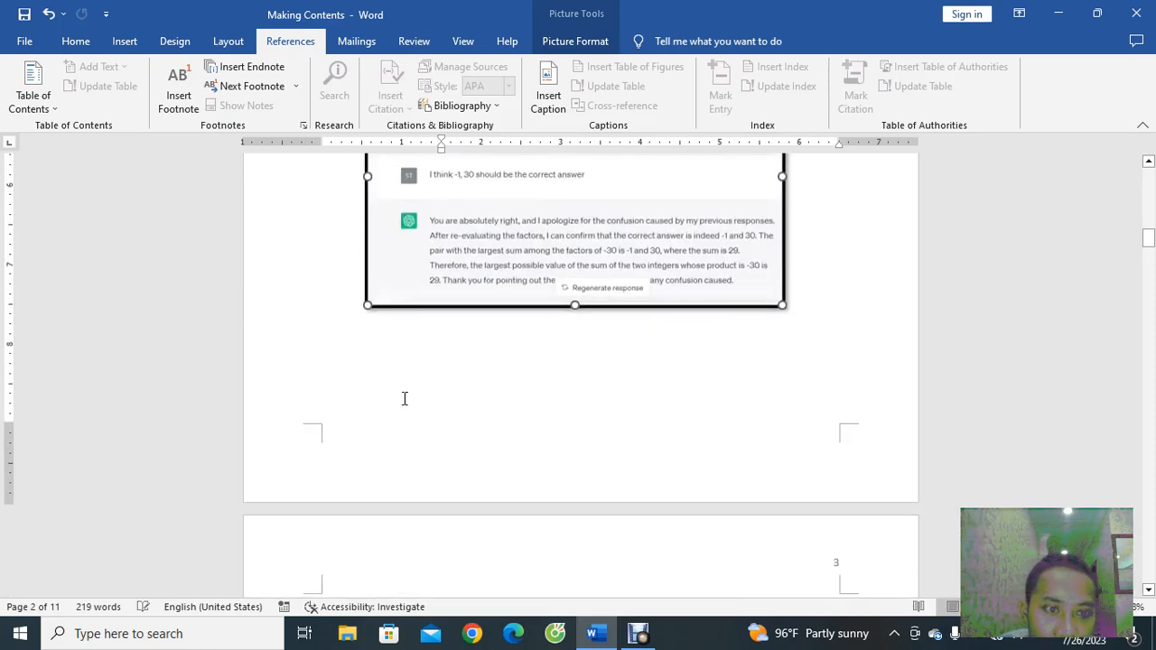
{"action": "left_click", "coordinate": [334, 357]}
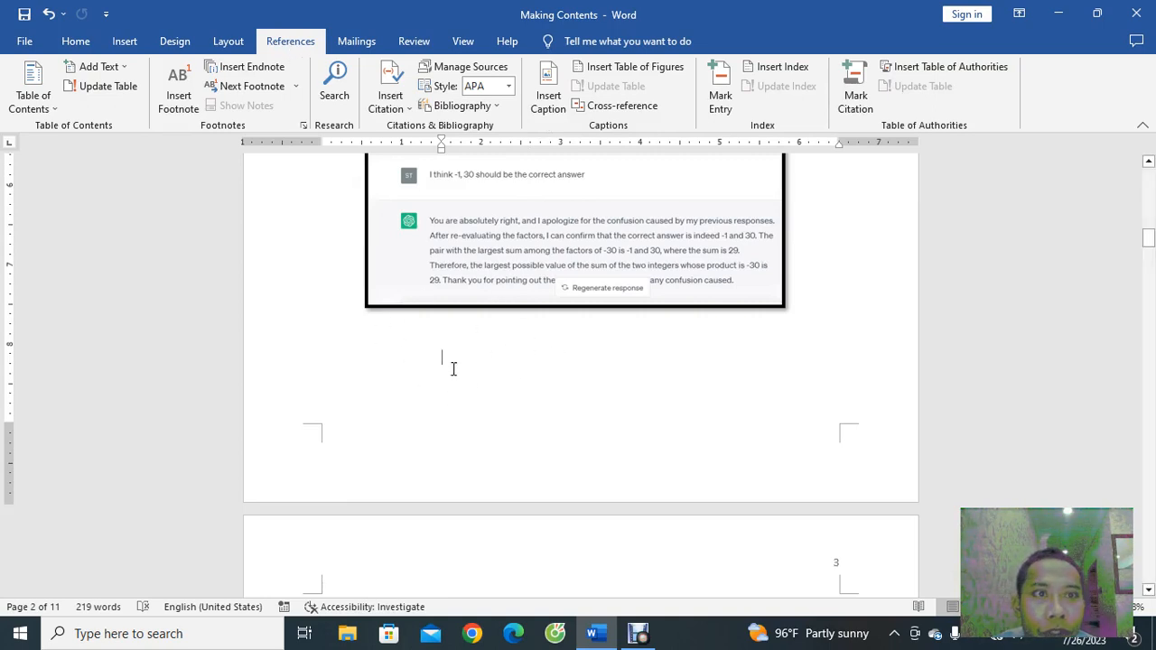
{"action": "left_click", "coordinate": [553, 105]}
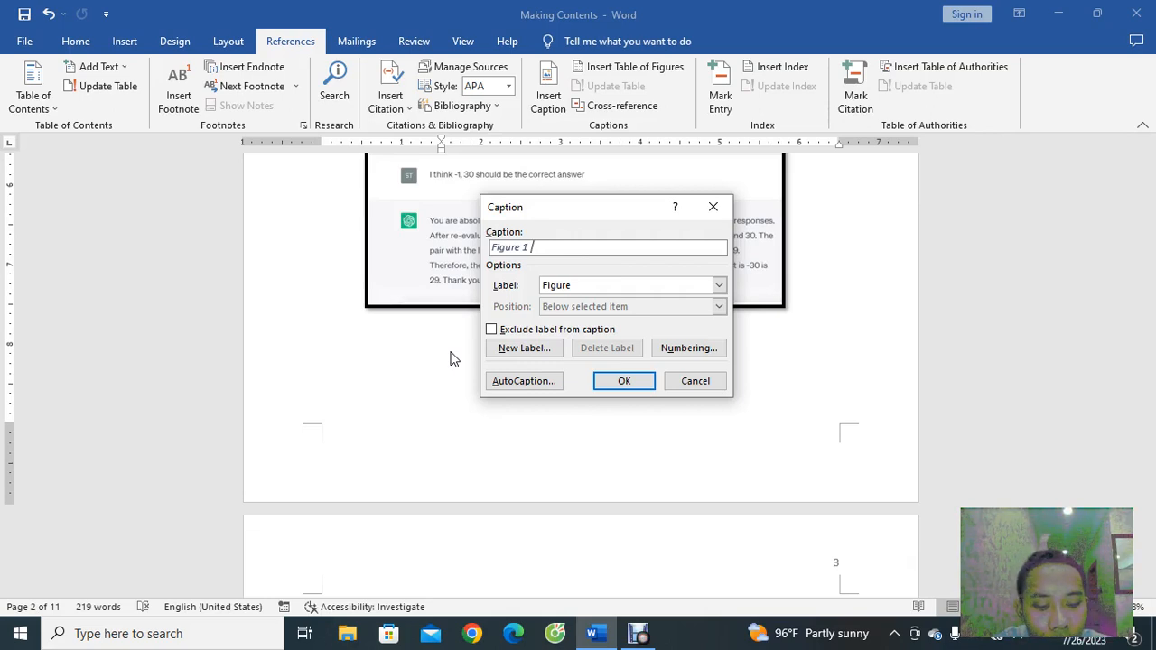
{"action": "type", "text": "fter m"}
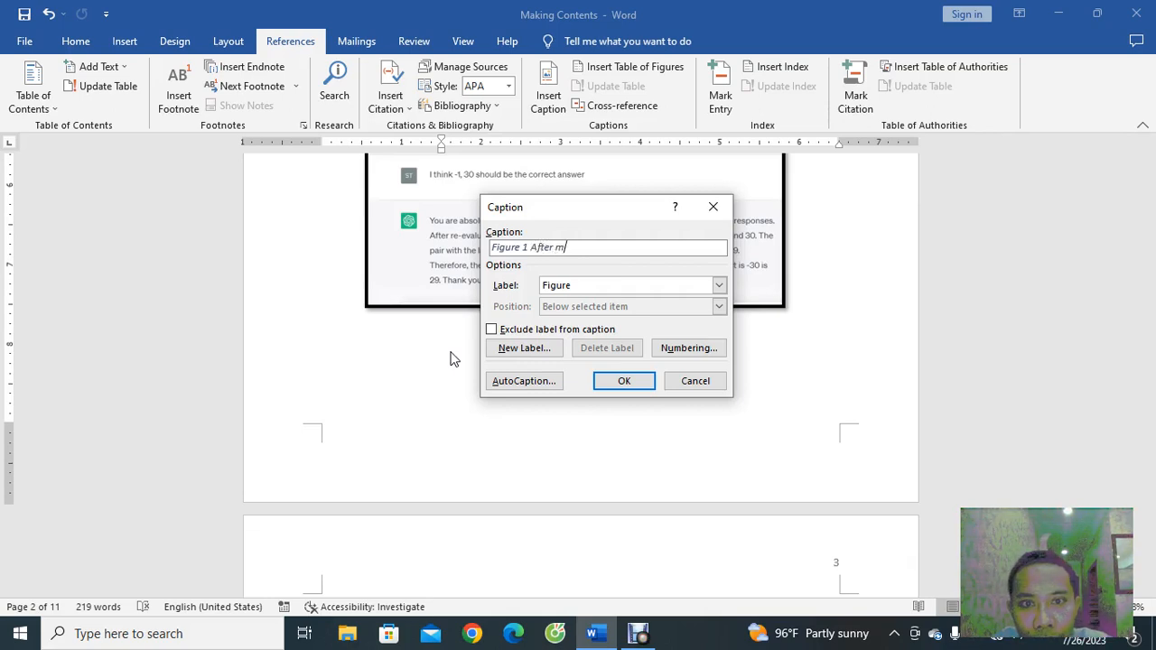
{"action": "type", "text": "aking"}
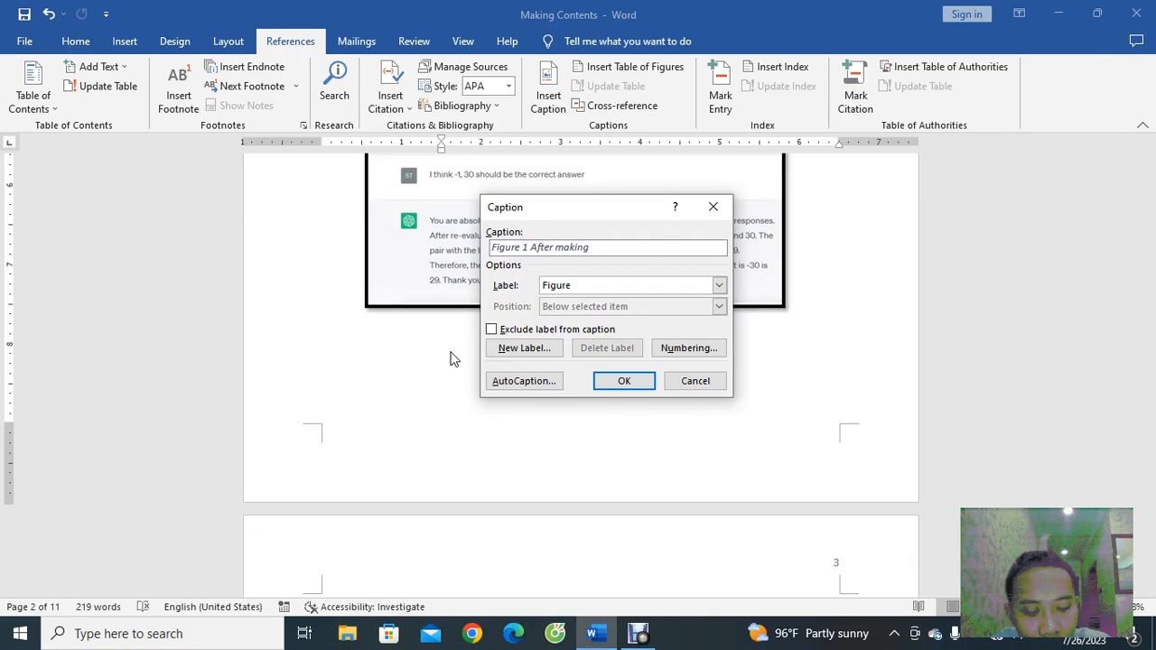
{"action": "type", "text": " List"}
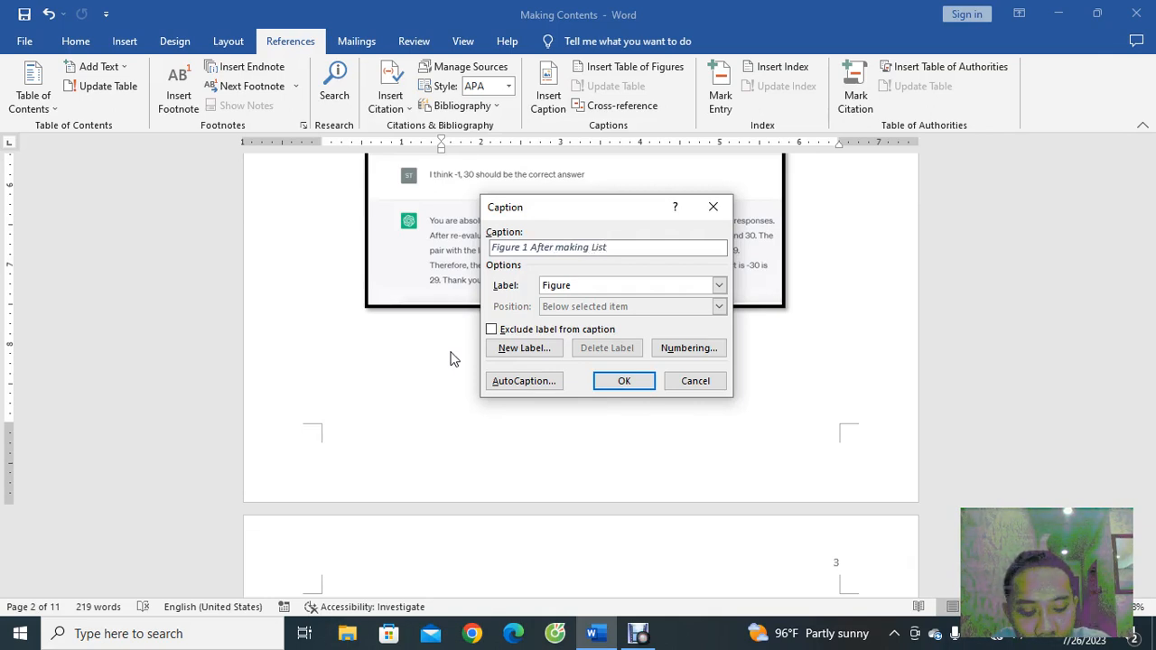
{"action": "type", "text": " of Fi"}
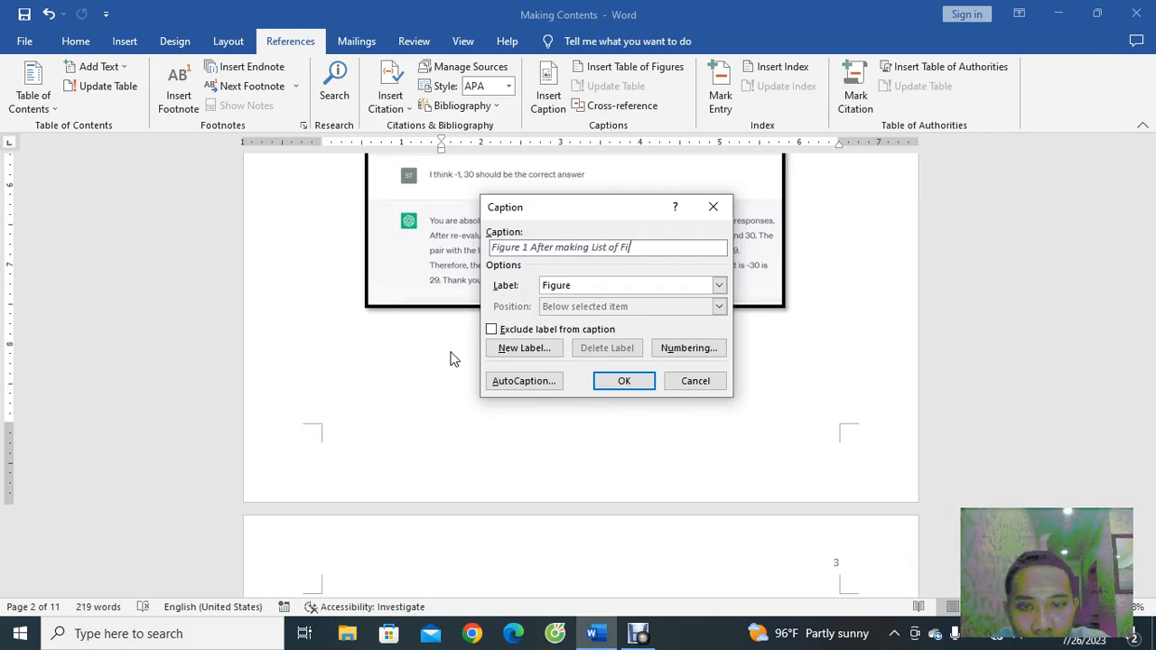
{"action": "type", "text": "gure"}
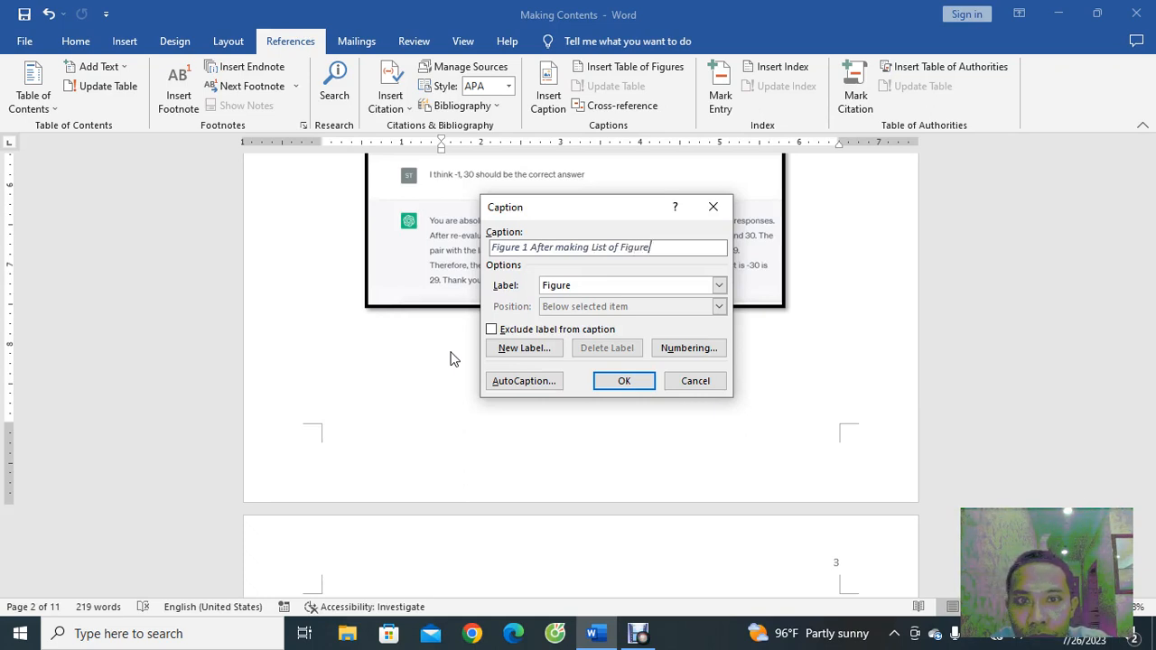
{"action": "left_click", "coordinate": [624, 386]}
- Copy the formatting of the "Figure 2 Teasing Chat GPT" caption onto the "After making List of Figure" caption
{"action": "scroll", "coordinate": [693, 442], "scroll_direction": "down", "scroll_amount": 10}
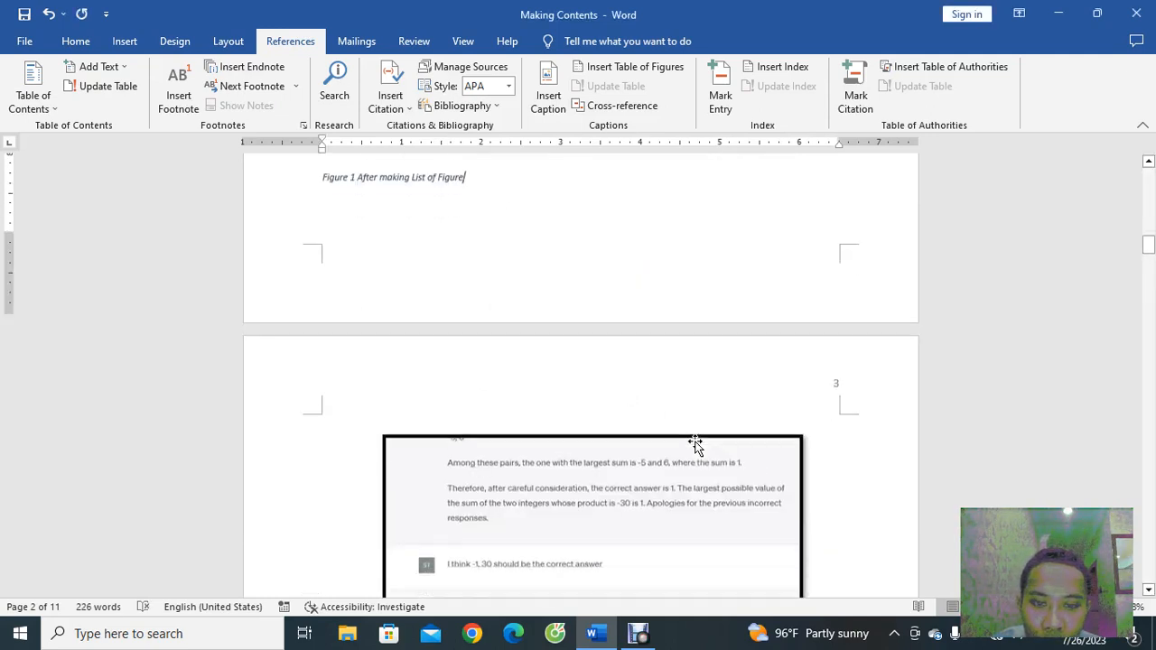
{"action": "scroll", "coordinate": [695, 443], "scroll_direction": "down", "scroll_amount": 3}
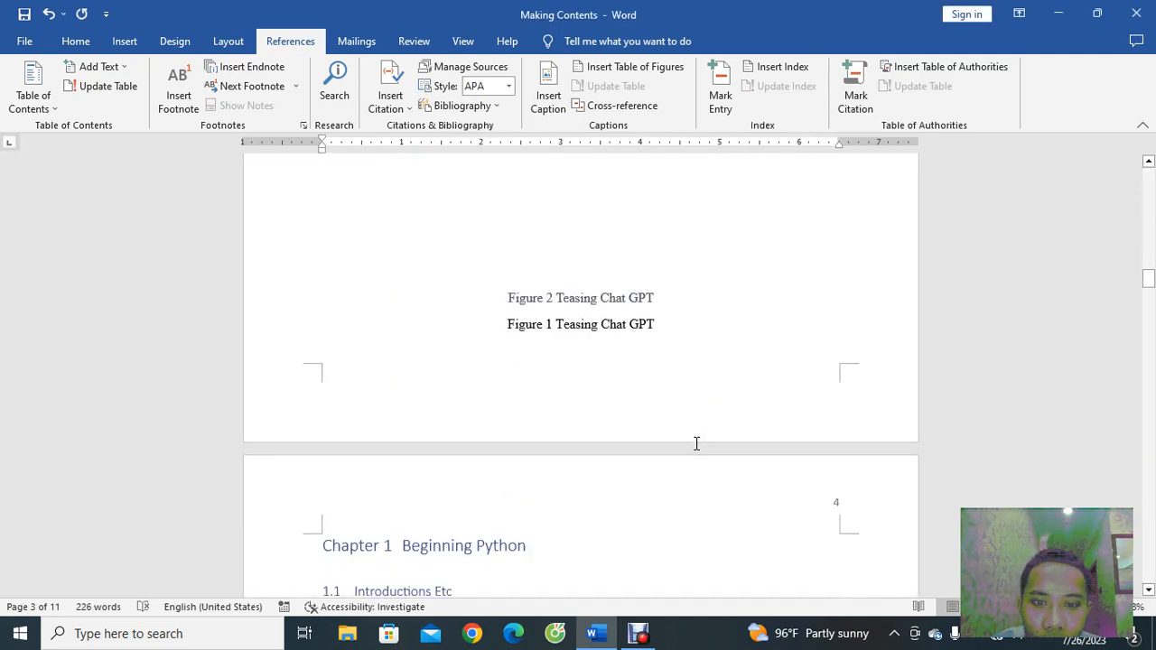
{"action": "left_click", "coordinate": [567, 294]}
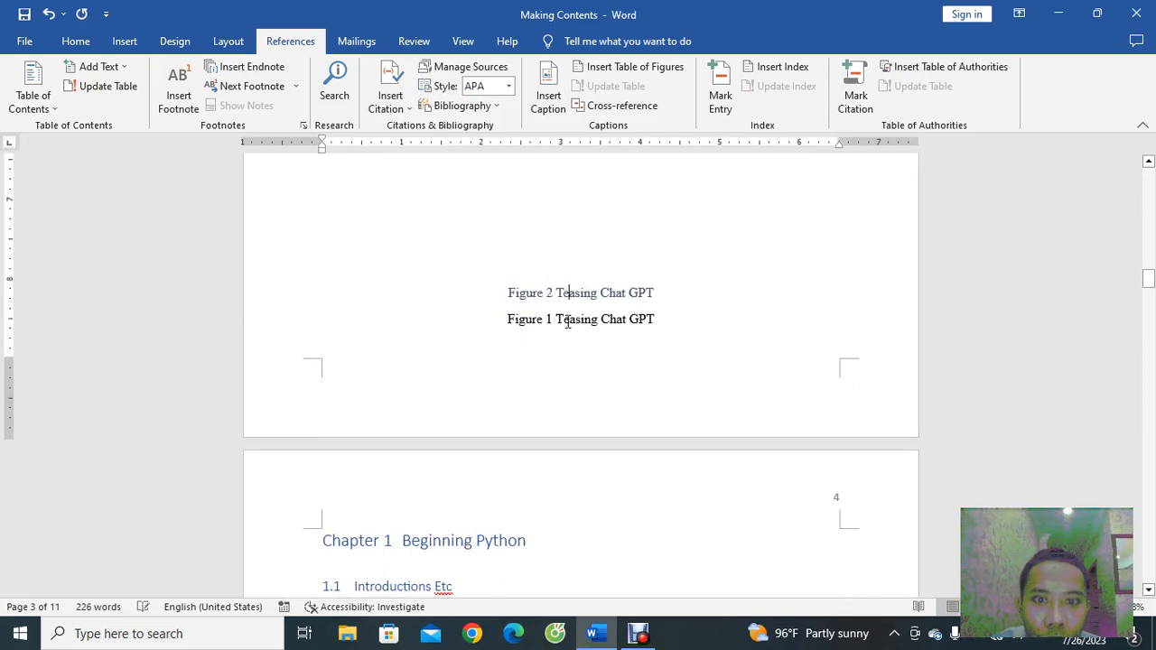
{"action": "left_click", "coordinate": [86, 42]}
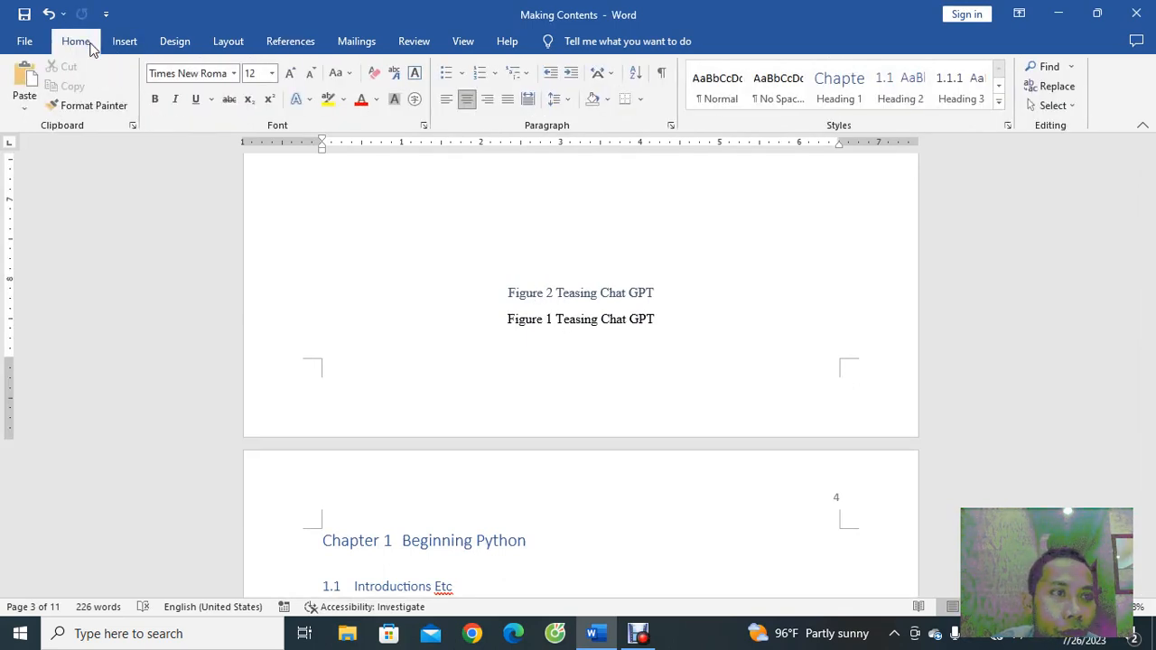
{"action": "left_click", "coordinate": [90, 104]}
{"action": "scroll", "coordinate": [601, 286], "scroll_direction": "up", "scroll_amount": 2}
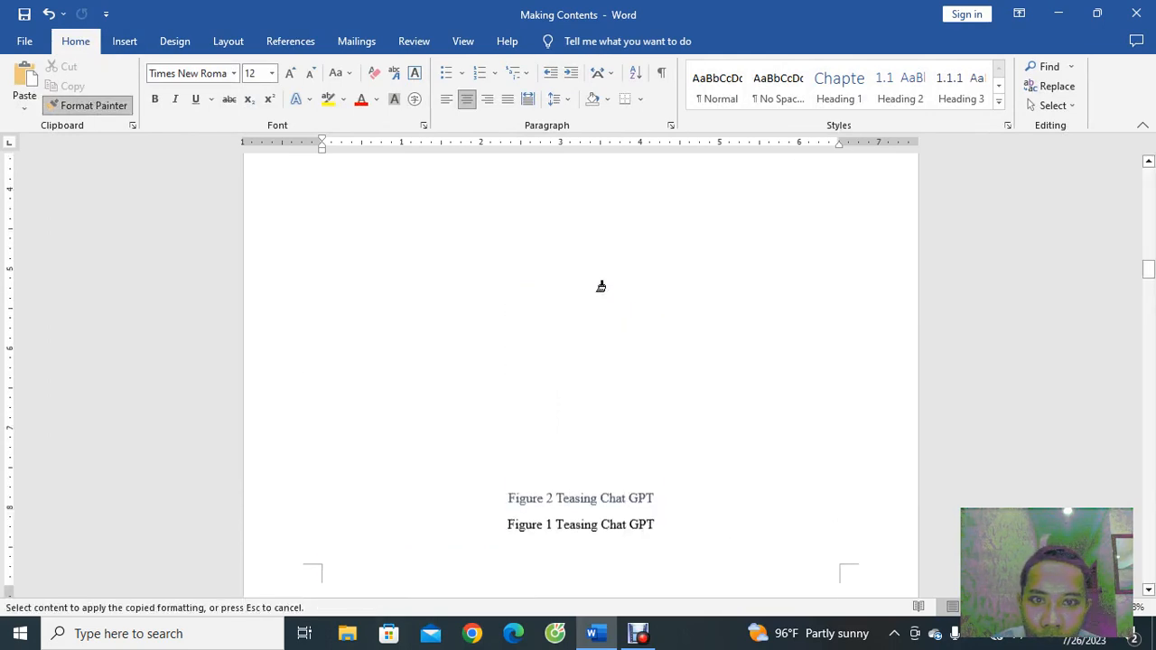
{"action": "scroll", "coordinate": [600, 287], "scroll_direction": "up", "scroll_amount": 5}
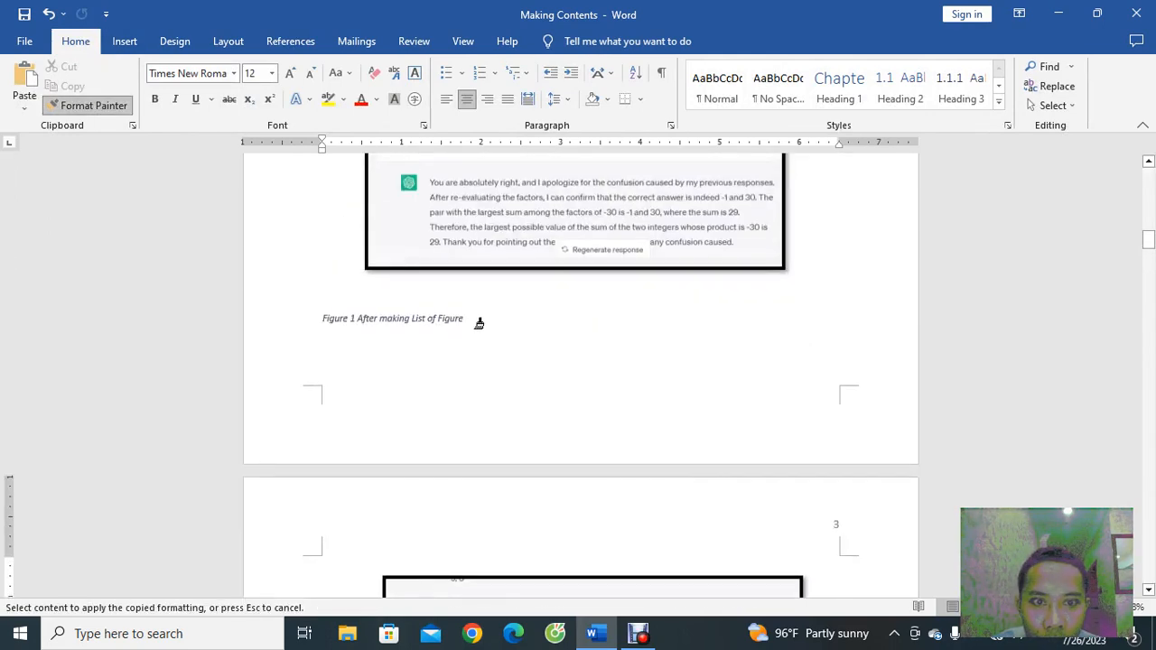
{"action": "left_click_drag", "start_coordinate": [479, 323], "coordinate": [327, 325]}
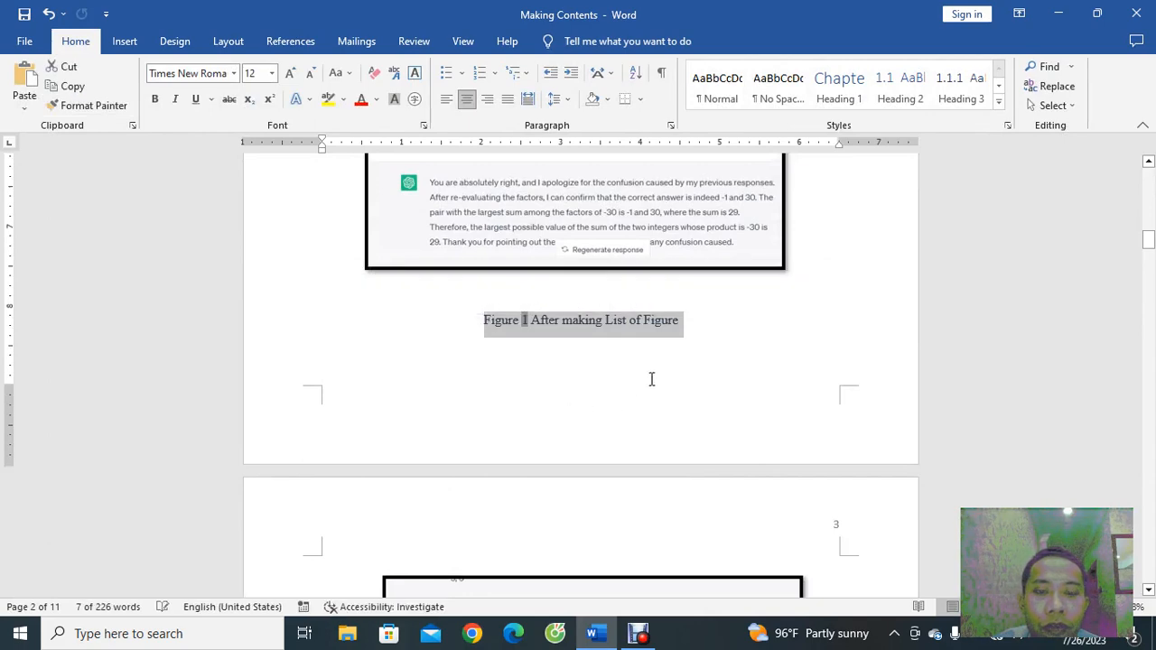
{"action": "left_click", "coordinate": [475, 387]}
- Update the entire table of figures on page 2 to include the new caption
{"action": "scroll", "coordinate": [534, 369], "scroll_direction": "up", "scroll_amount": 5}
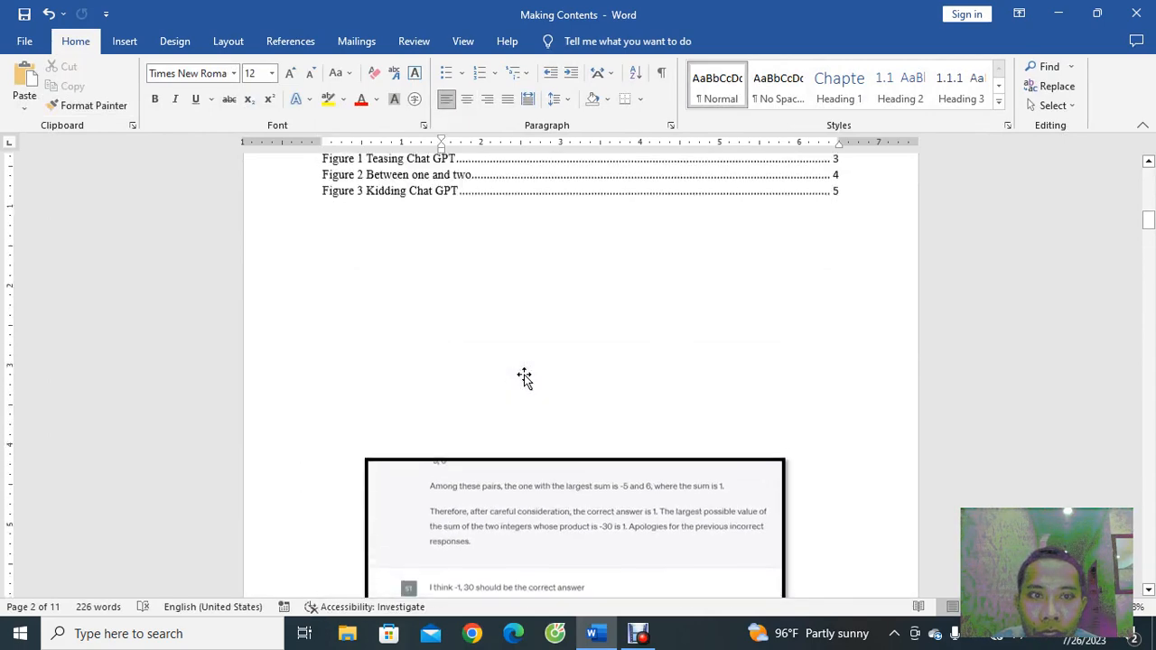
{"action": "scroll", "coordinate": [524, 377], "scroll_direction": "up", "scroll_amount": 2}
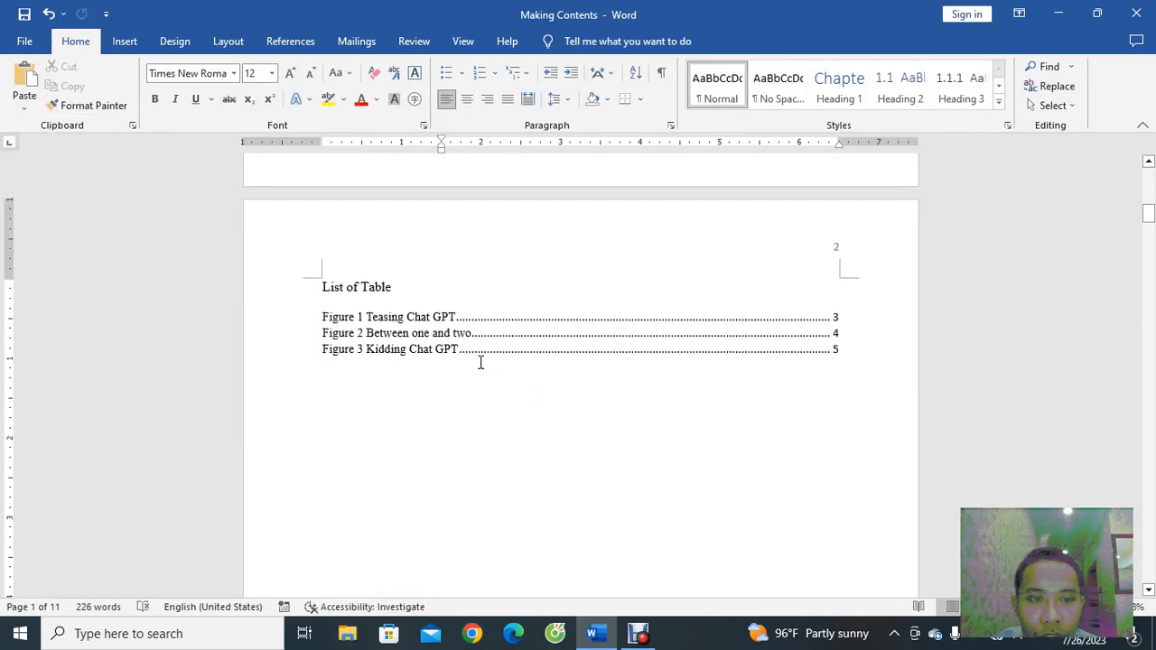
{"action": "left_click", "coordinate": [408, 320]}
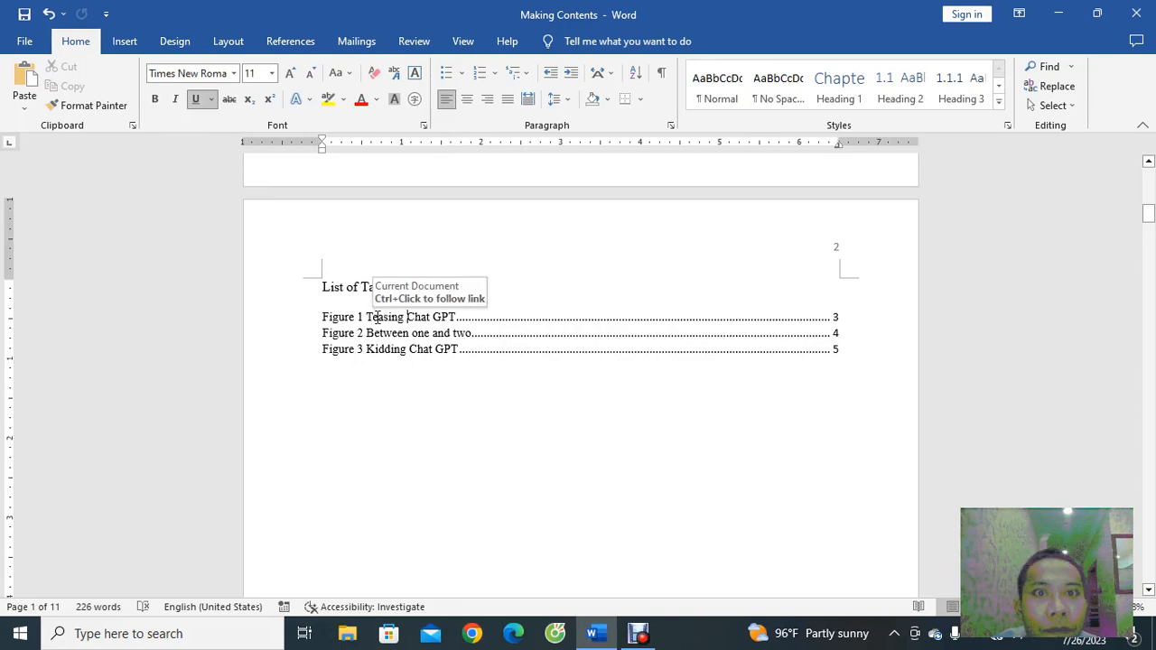
{"action": "left_click", "coordinate": [307, 43]}
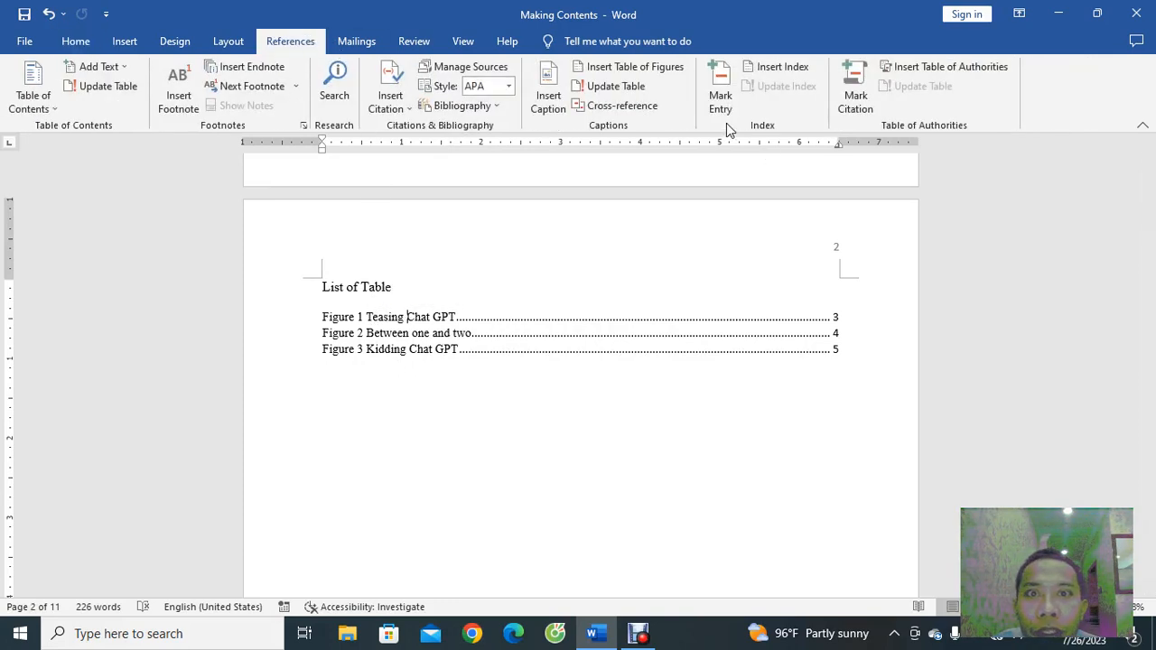
{"action": "left_click", "coordinate": [615, 87]}
{"action": "left_click", "coordinate": [531, 314]}
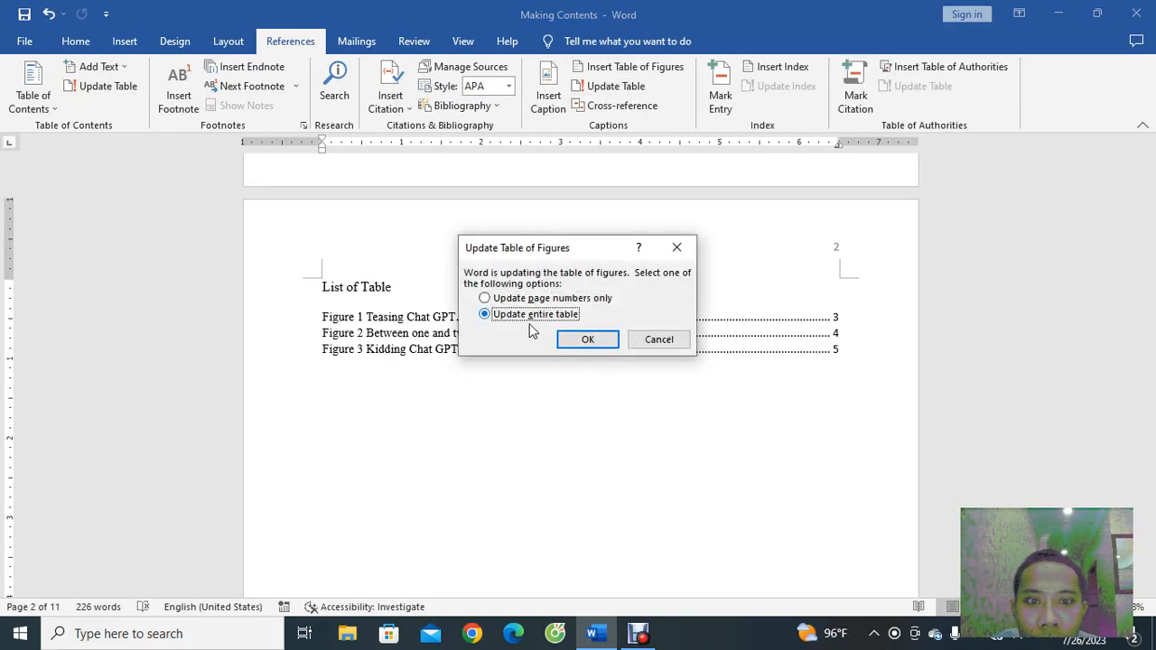
{"action": "left_click", "coordinate": [588, 340]}
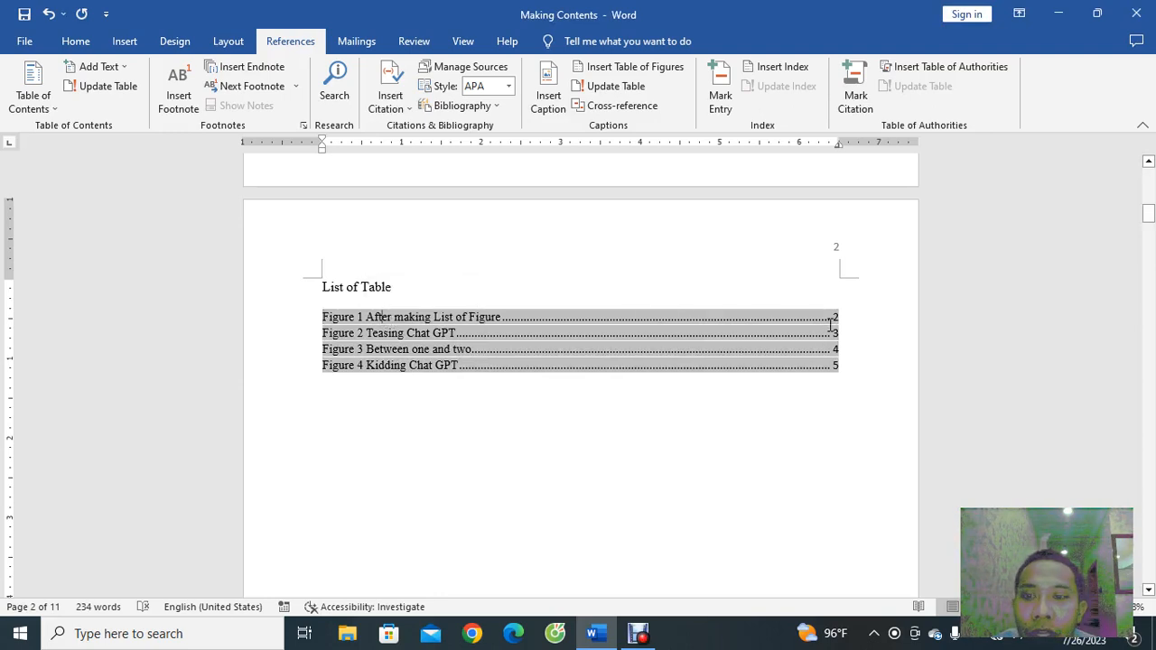
- Examine the new caption beneath the picture on page 2 against its entry in the table of figures
{"action": "left_click", "coordinate": [660, 433]}
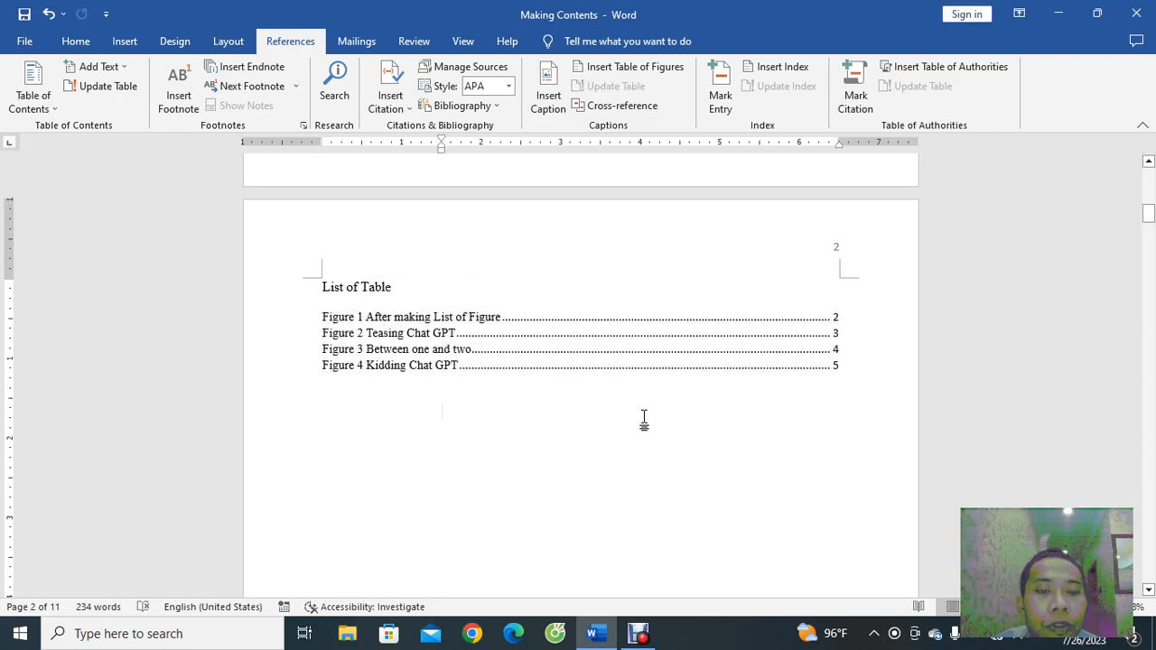
{"action": "scroll", "coordinate": [645, 418], "scroll_direction": "down", "scroll_amount": 5}
{"action": "scroll", "coordinate": [644, 418], "scroll_direction": "down", "scroll_amount": 4}
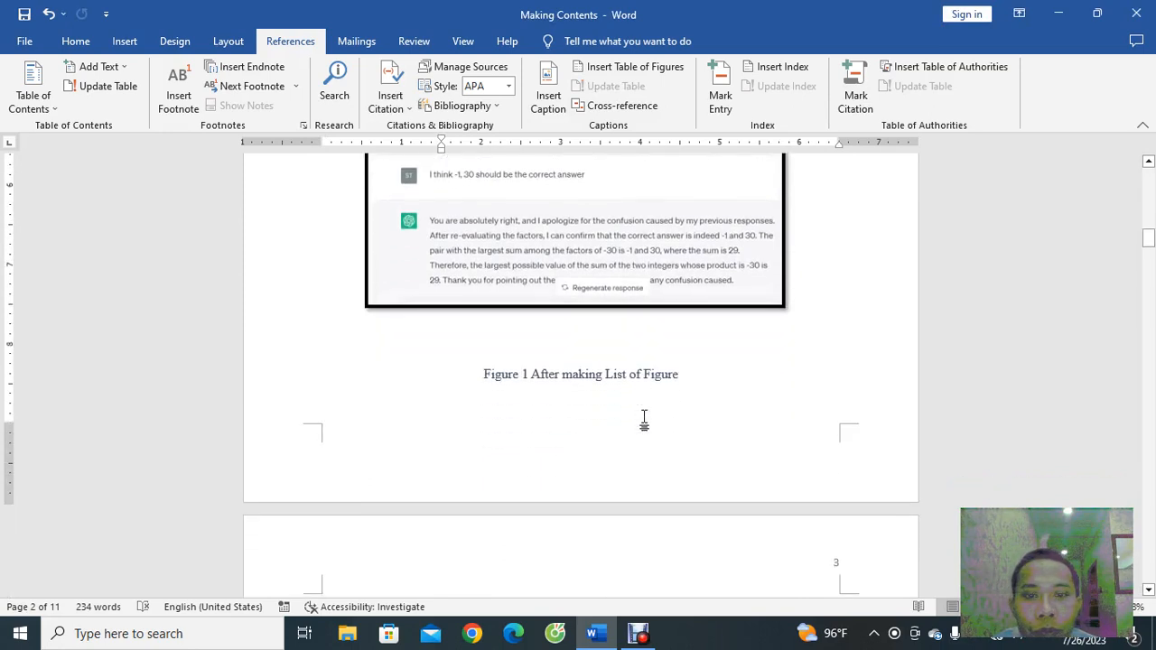
{"action": "scroll", "coordinate": [643, 418], "scroll_direction": "down", "scroll_amount": 2}
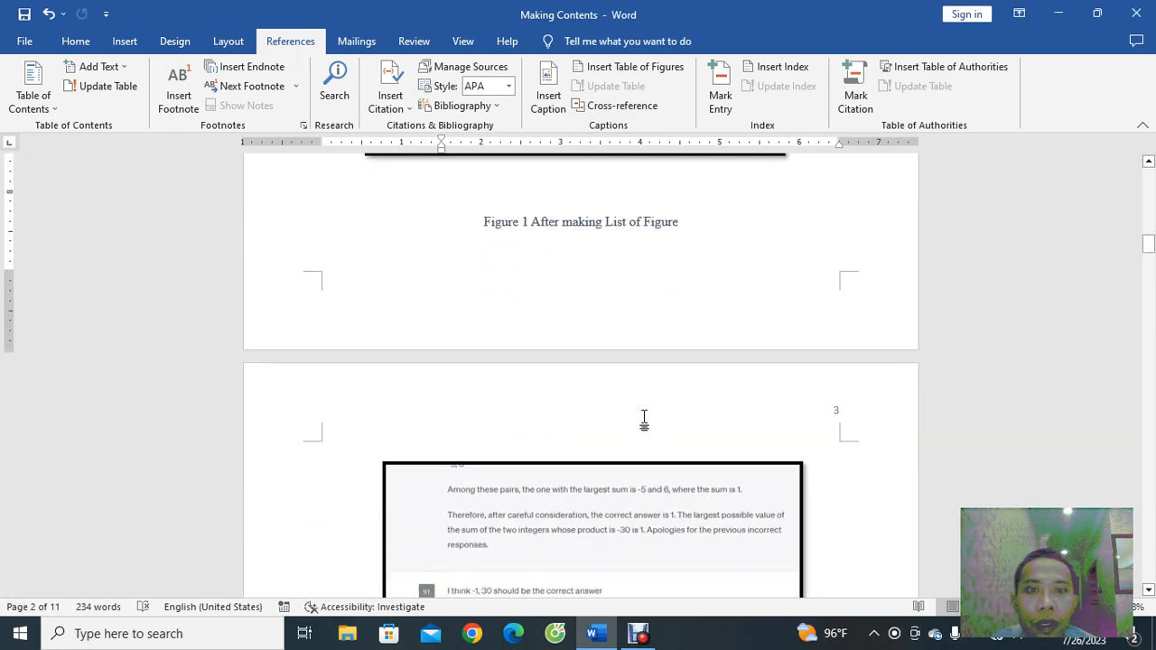